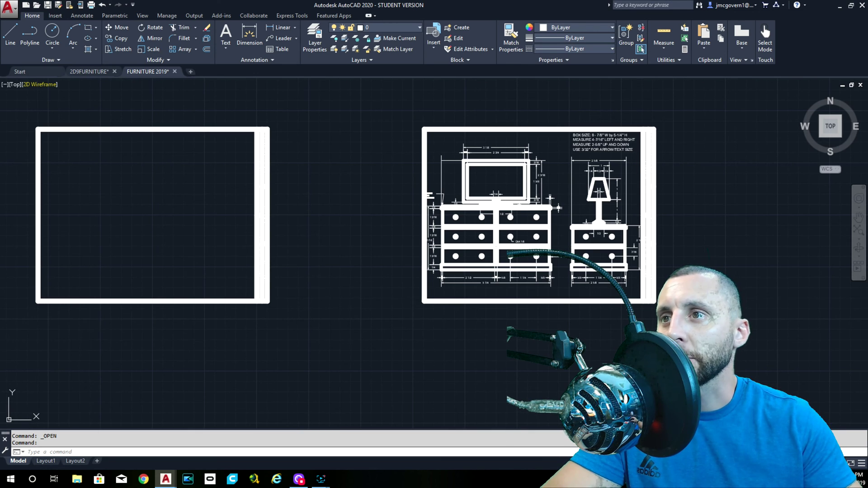
Draw a diagonal line across the blank sheet from the border's upper-left corner to the lower corner where the title strip begins
{"action": "left_click", "coordinate": [10, 34]}
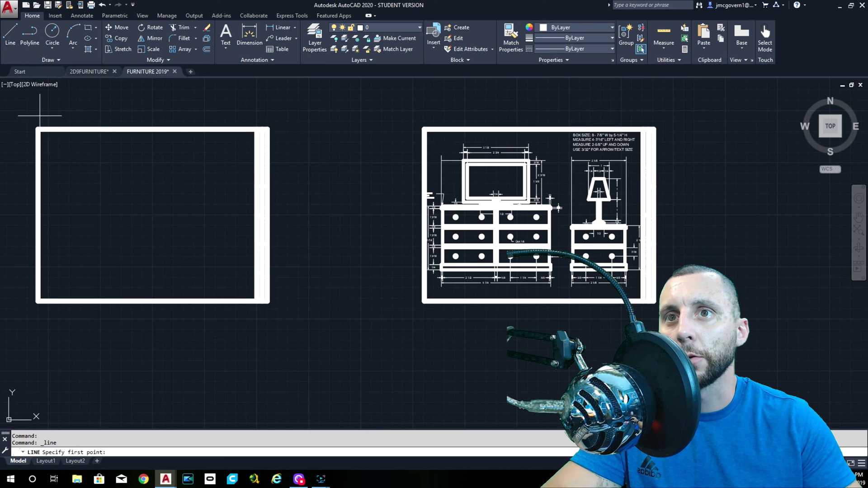
{"action": "left_click", "coordinate": [38, 129]}
{"action": "scroll", "coordinate": [266, 299], "scroll_direction": "up", "scroll_amount": 5}
{"action": "left_click", "coordinate": [277, 303]}
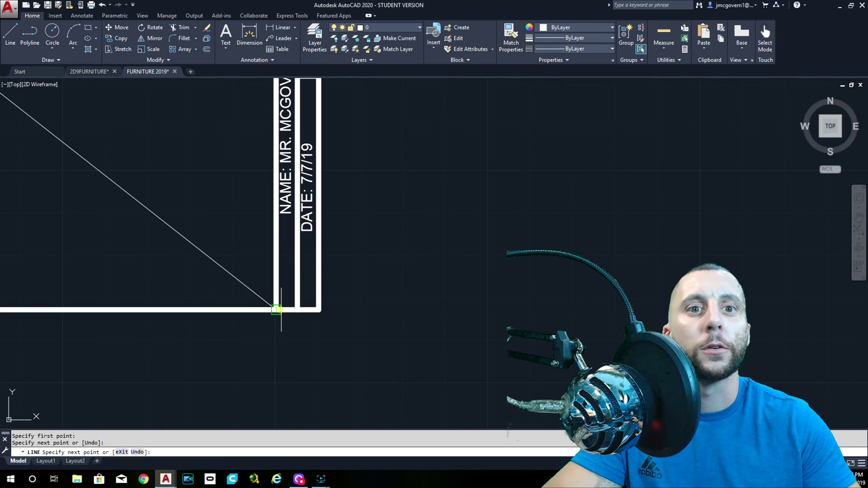
{"action": "key", "text": "Escape"}
Place a vertical and a horizontal construction line through the midpoint of the diagonal on the blank sheet
{"action": "scroll", "coordinate": [278, 260], "scroll_direction": "down", "scroll_amount": 8}
{"action": "middle_click_drag", "start_coordinate": [278, 260], "coordinate": [311, 263]}
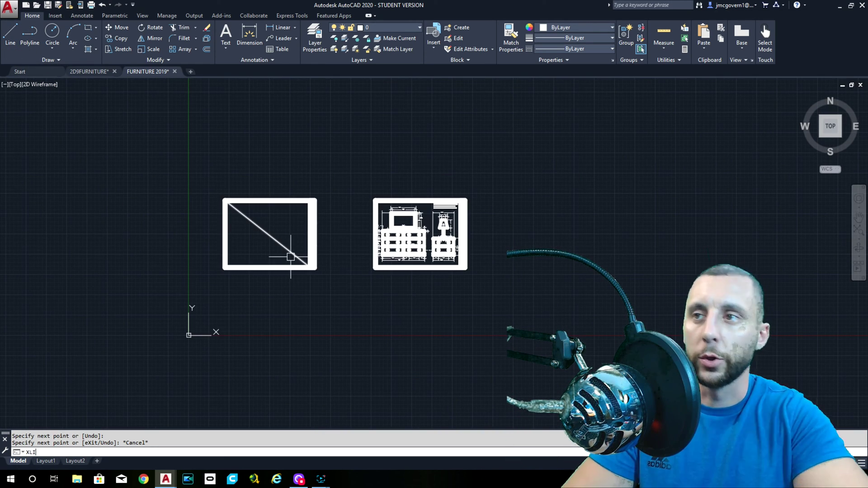
{"action": "type", "text": "xline"}
{"action": "key", "text": "Return"}
{"action": "left_click", "coordinate": [267, 234]}
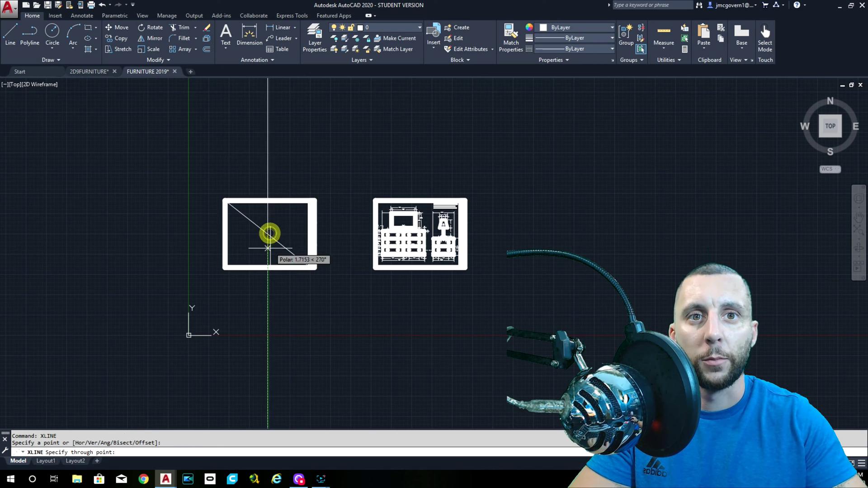
{"action": "left_click", "coordinate": [269, 248]}
{"action": "left_click", "coordinate": [284, 235]}
{"action": "key", "text": "Escape"}
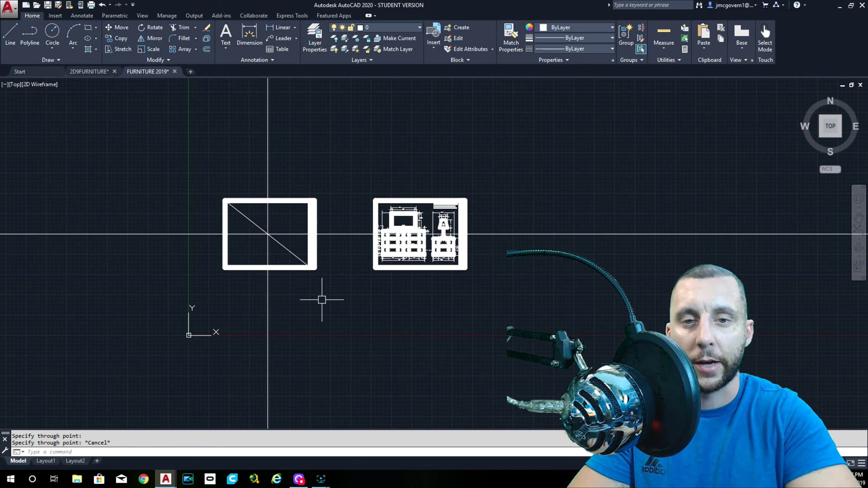
Check the active object snap modes in the drafting settings and accept them
{"action": "type", "text": "os"}
{"action": "key", "text": "Return"}
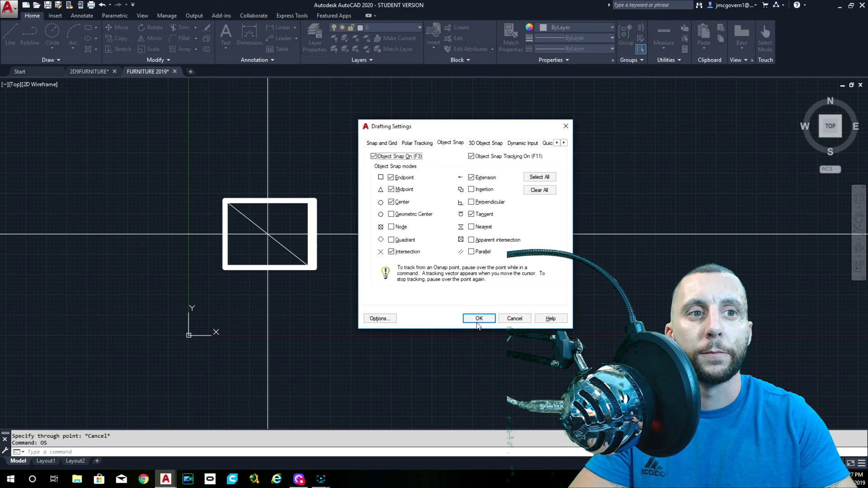
{"action": "left_click", "coordinate": [479, 319]}
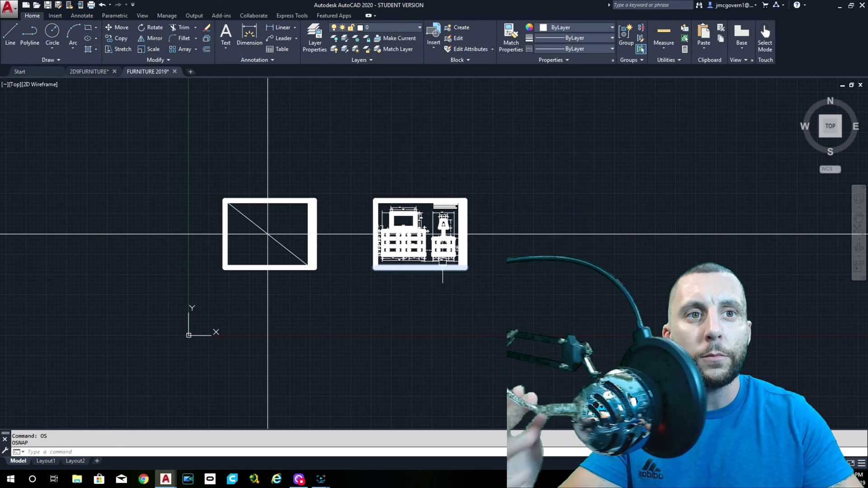
Examine the overall height dimensions of the nightstand and dresser in the reference drawing
{"action": "scroll", "coordinate": [442, 254], "scroll_direction": "up", "scroll_amount": 4}
{"action": "scroll", "coordinate": [440, 251], "scroll_direction": "up", "scroll_amount": 3}
{"action": "middle_click_drag", "start_coordinate": [434, 245], "coordinate": [440, 277]}
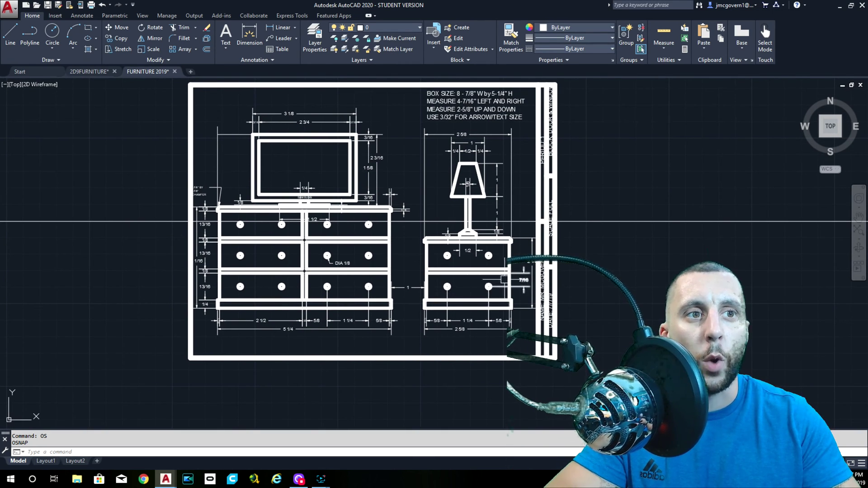
{"action": "scroll", "coordinate": [528, 267], "scroll_direction": "up", "scroll_amount": 4}
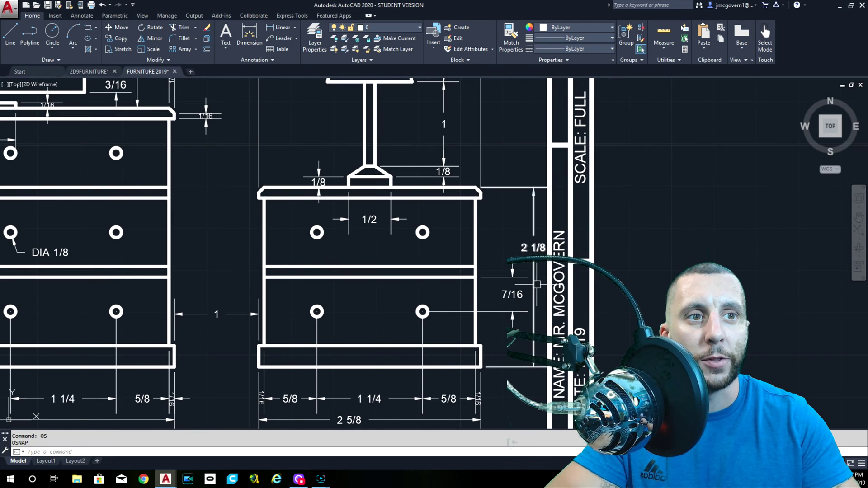
{"action": "scroll", "coordinate": [523, 268], "scroll_direction": "down", "scroll_amount": 4}
{"action": "middle_click_drag", "start_coordinate": [406, 290], "coordinate": [492, 283]}
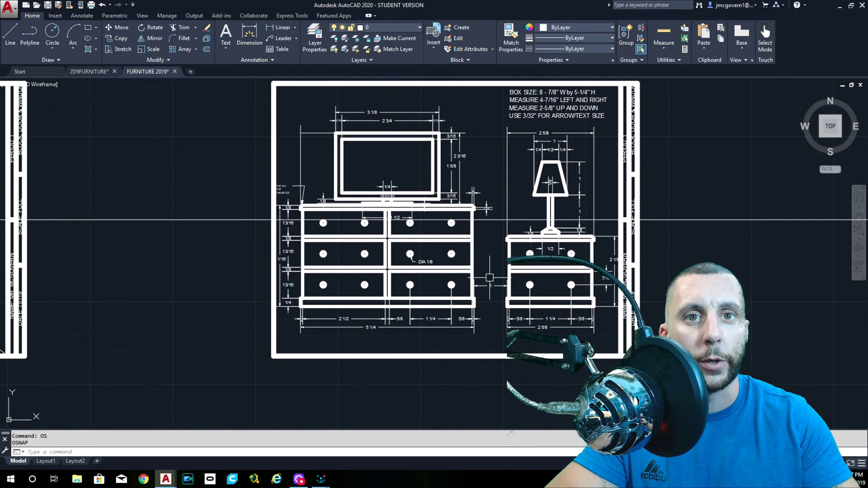
{"action": "scroll", "coordinate": [275, 261], "scroll_direction": "up", "scroll_amount": 4}
{"action": "scroll", "coordinate": [274, 261], "scroll_direction": "up", "scroll_amount": 5}
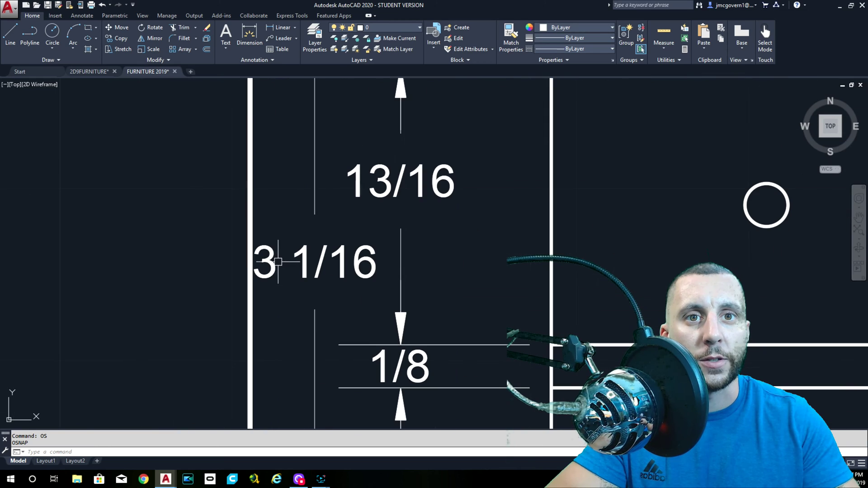
{"action": "scroll", "coordinate": [280, 265], "scroll_direction": "down", "scroll_amount": 8}
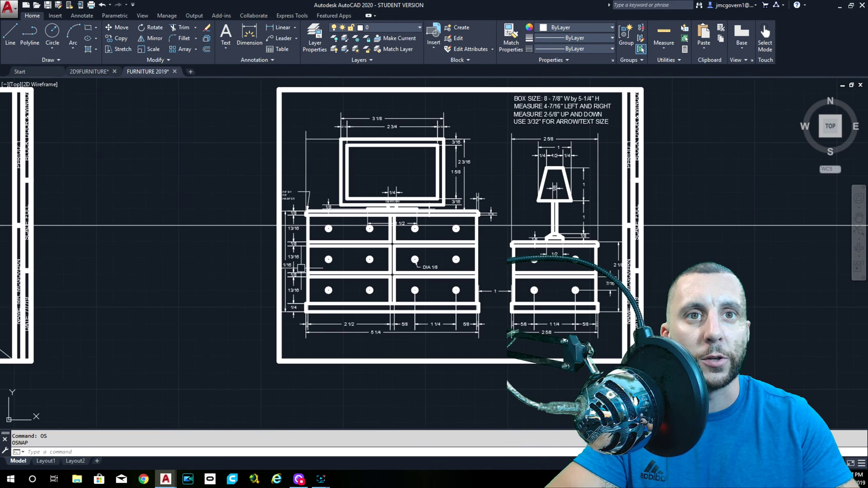
Examine the width dimensions below the dresser and nightstand and the spacing between the two pieces
{"action": "middle_click_drag", "start_coordinate": [369, 274], "coordinate": [321, 278]}
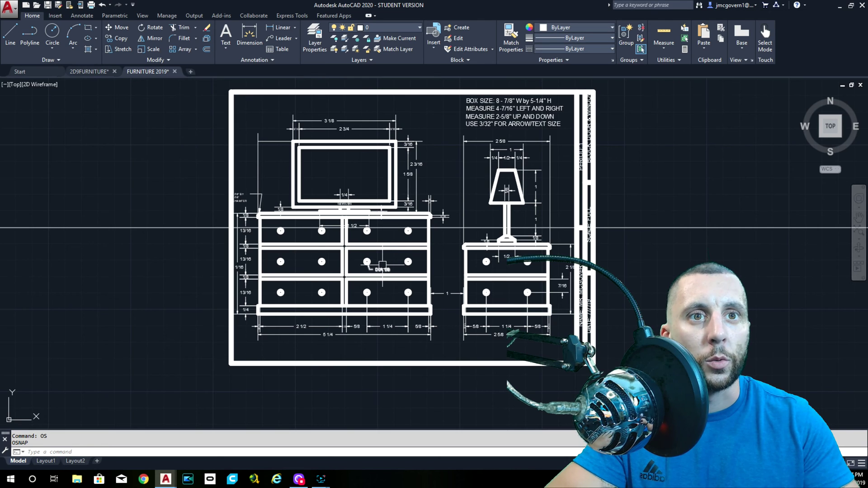
{"action": "mouse_move", "coordinate": [362, 336]}
{"action": "middle_mouse_down"}
{"action": "mouse_move", "coordinate": [357, 269]}
{"action": "mouse_move", "coordinate": [348, 303]}
{"action": "middle_mouse_up"}
{"action": "scroll", "coordinate": [367, 272], "scroll_direction": "up", "scroll_amount": 2}
{"action": "scroll", "coordinate": [348, 303], "scroll_direction": "down", "scroll_amount": 2}
{"action": "middle_click_drag", "start_coordinate": [460, 186], "coordinate": [504, 147]}
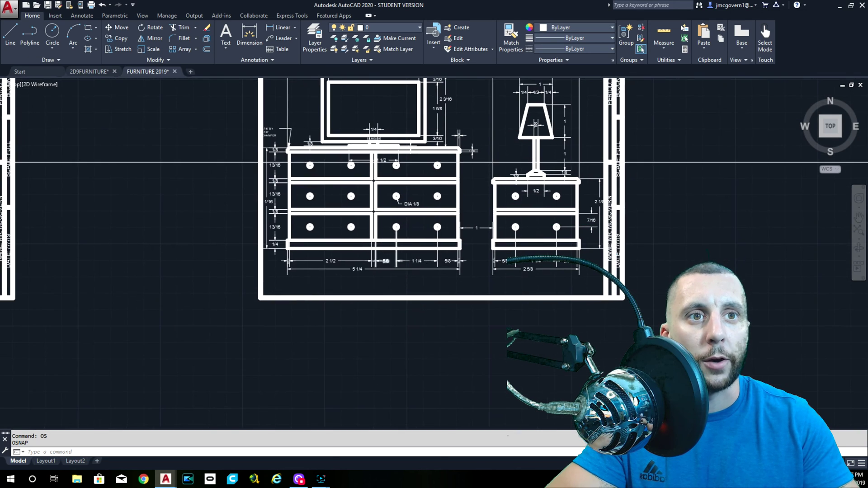
{"action": "scroll", "coordinate": [389, 258], "scroll_direction": "up", "scroll_amount": 2}
{"action": "scroll", "coordinate": [385, 263], "scroll_direction": "down", "scroll_amount": 3}
{"action": "scroll", "coordinate": [362, 201], "scroll_direction": "up", "scroll_amount": 3}
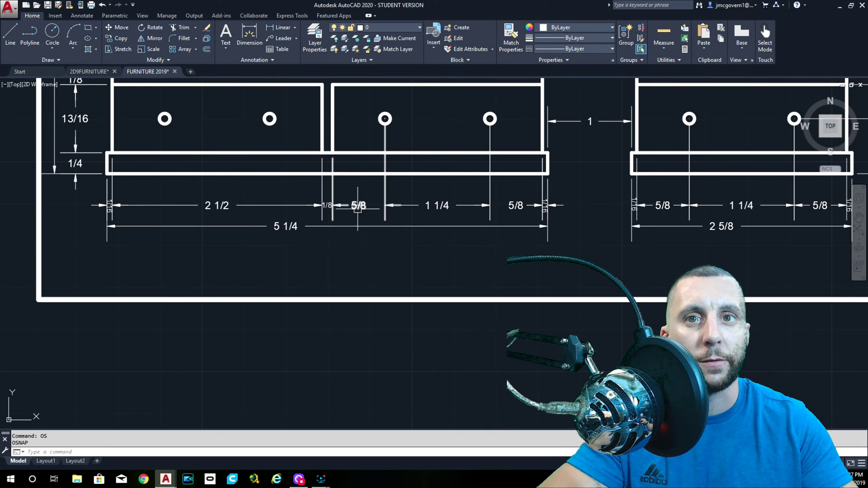
{"action": "left_click", "coordinate": [290, 226]}
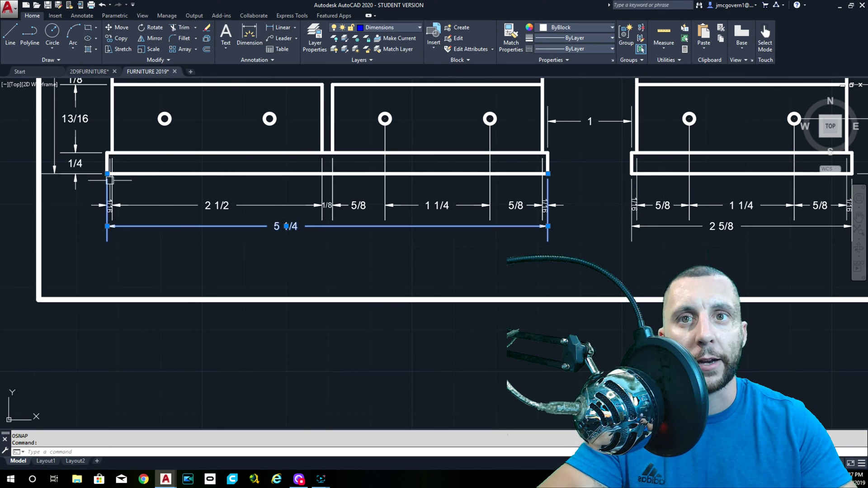
{"action": "scroll", "coordinate": [470, 206], "scroll_direction": "down", "scroll_amount": 6}
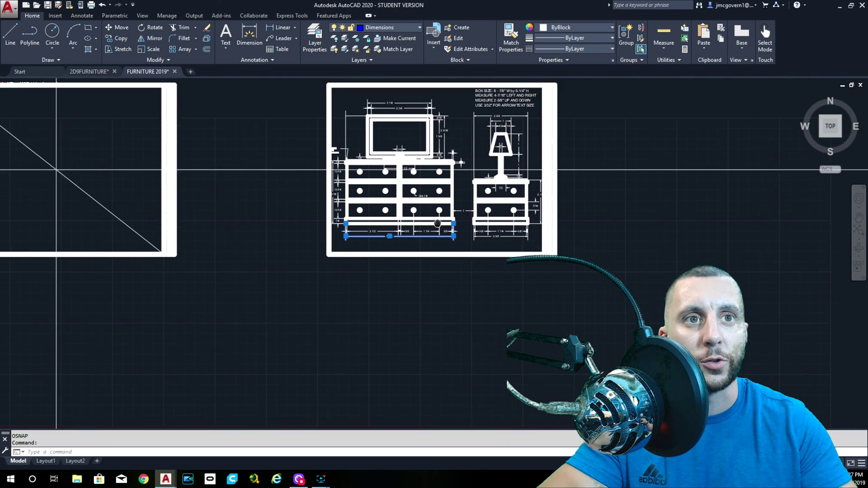
{"action": "scroll", "coordinate": [430, 164], "scroll_direction": "up", "scroll_amount": 6}
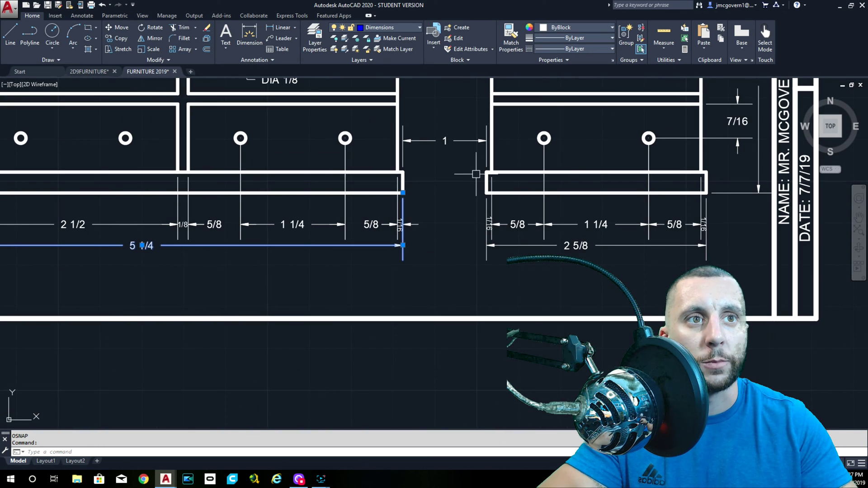
{"action": "scroll", "coordinate": [581, 246], "scroll_direction": "down", "scroll_amount": 6}
{"action": "middle_click_drag", "start_coordinate": [601, 157], "coordinate": [540, 222]}
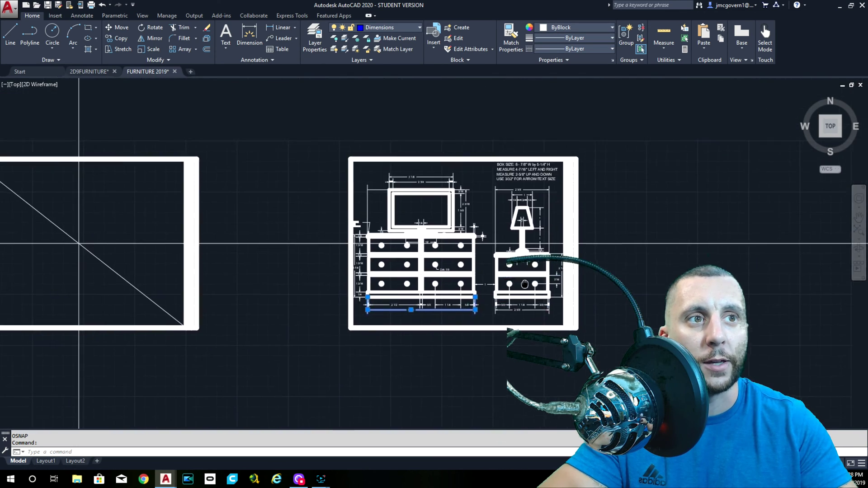
Read the notes above the lamp on box size, centering measurements and arrow/text size
{"action": "scroll", "coordinate": [520, 163], "scroll_direction": "up", "scroll_amount": 6}
{"action": "scroll", "coordinate": [521, 163], "scroll_direction": "up", "scroll_amount": 4}
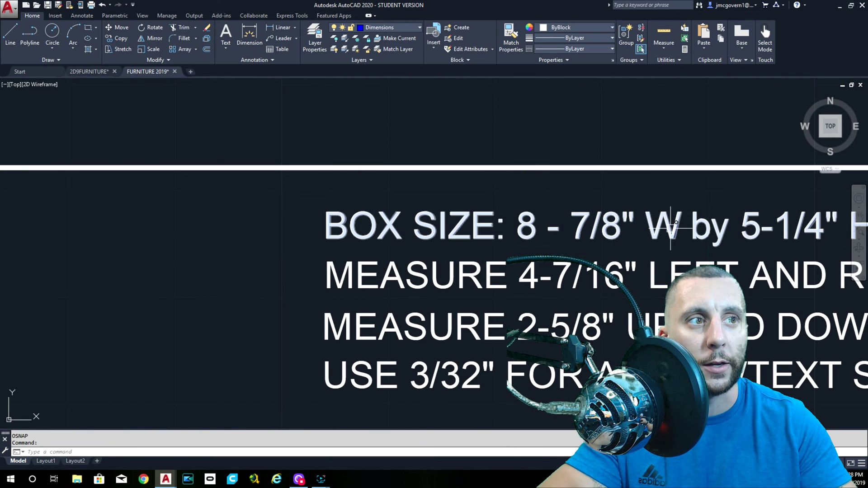
{"action": "scroll", "coordinate": [670, 227], "scroll_direction": "down", "scroll_amount": 6}
{"action": "scroll", "coordinate": [671, 227], "scroll_direction": "up", "scroll_amount": 4}
{"action": "scroll", "coordinate": [670, 227], "scroll_direction": "down", "scroll_amount": 4}
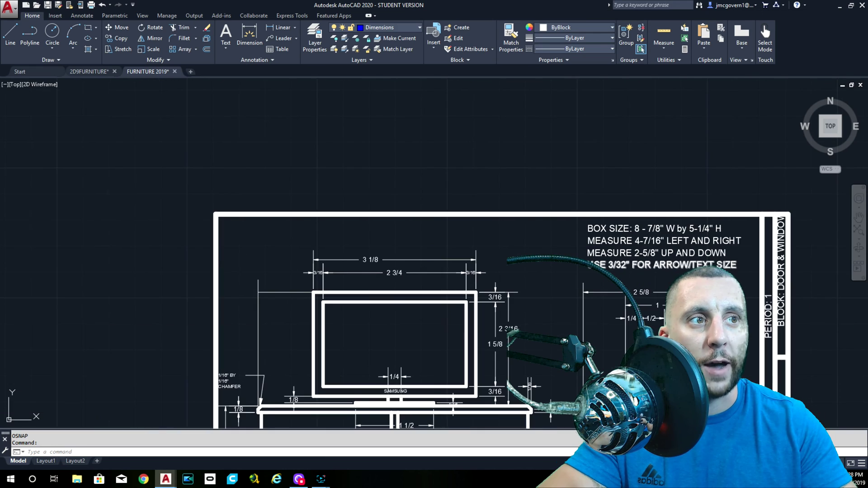
{"action": "middle_click_drag", "start_coordinate": [686, 301], "coordinate": [682, 184]}
{"action": "middle_click_drag", "start_coordinate": [650, 265], "coordinate": [682, 202]}
{"action": "scroll", "coordinate": [597, 225], "scroll_direction": "down", "scroll_amount": 2}
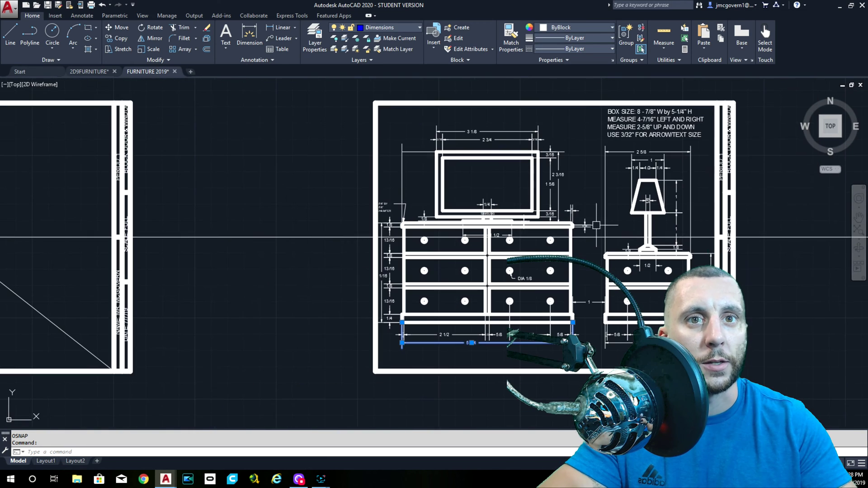
Examine the dresser height and television dimensions, and recheck the box size and centering notes in the reference drawing
{"action": "scroll", "coordinate": [381, 276], "scroll_direction": "up", "scroll_amount": 8}
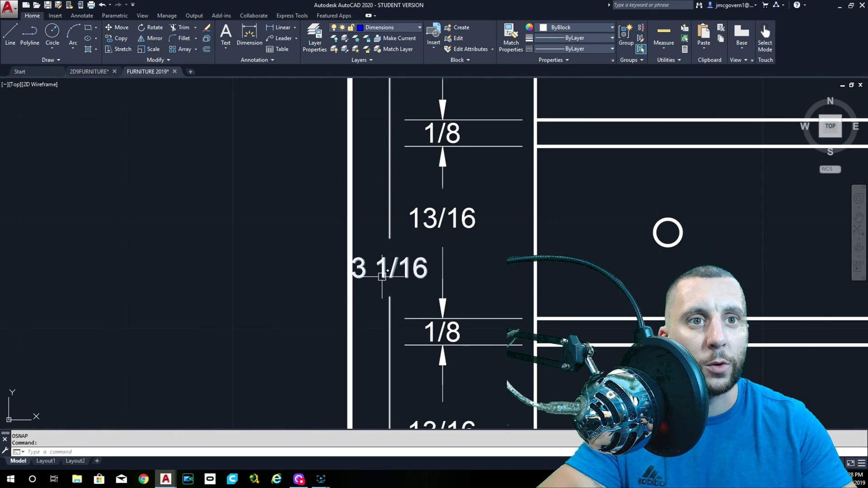
{"action": "scroll", "coordinate": [382, 277], "scroll_direction": "down", "scroll_amount": 5}
{"action": "middle_click_drag", "start_coordinate": [505, 207], "coordinate": [280, 289]}
{"action": "middle_click_drag", "start_coordinate": [457, 236], "coordinate": [294, 302]}
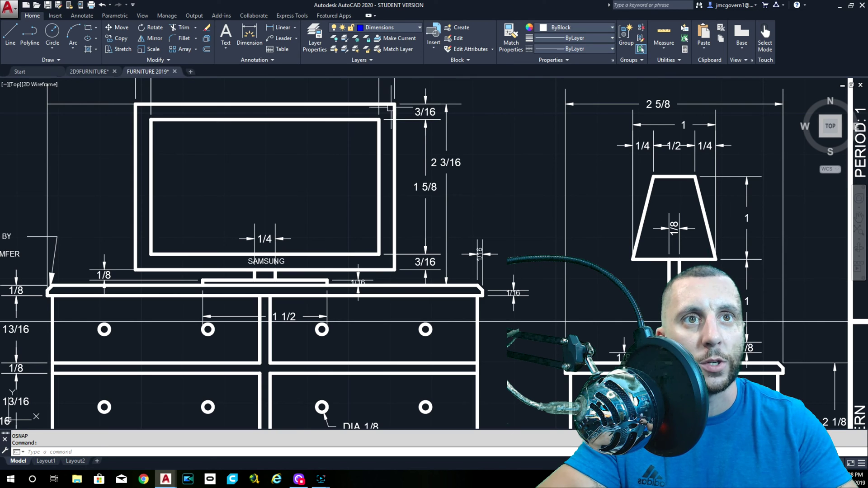
{"action": "scroll", "coordinate": [495, 314], "scroll_direction": "down", "scroll_amount": 5}
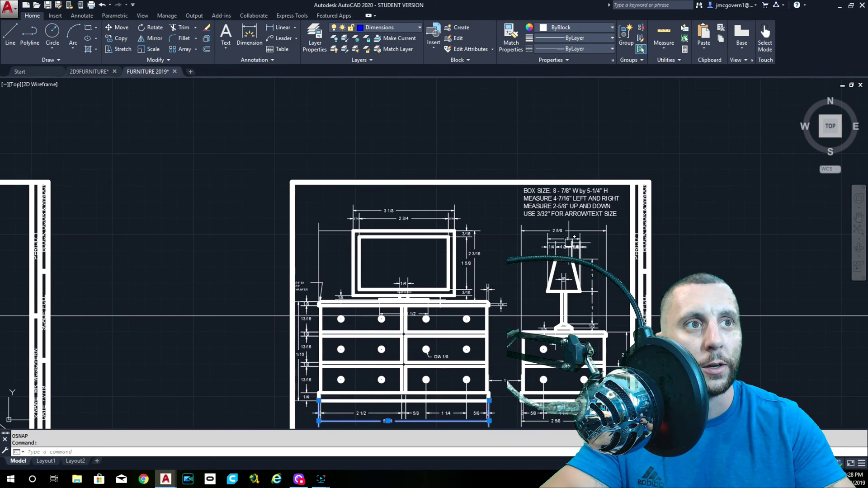
{"action": "scroll", "coordinate": [605, 190], "scroll_direction": "up", "scroll_amount": 4}
{"action": "scroll", "coordinate": [606, 192], "scroll_direction": "down", "scroll_amount": 4}
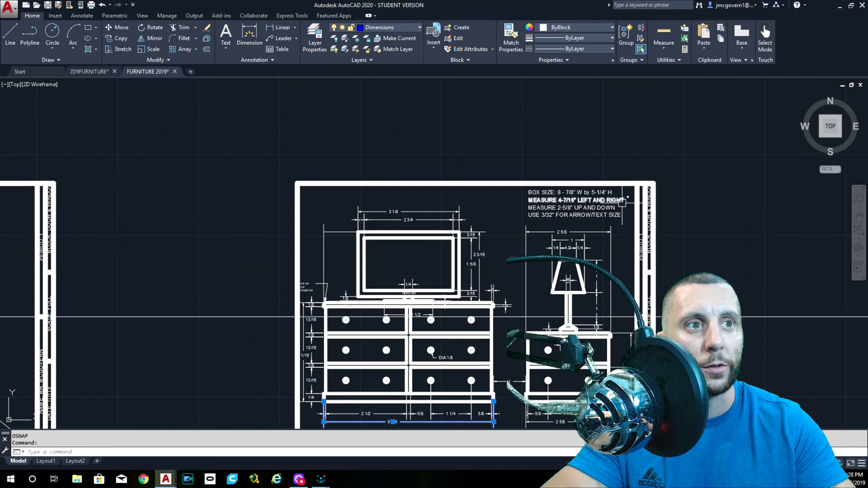
{"action": "scroll", "coordinate": [576, 190], "scroll_direction": "up", "scroll_amount": 4}
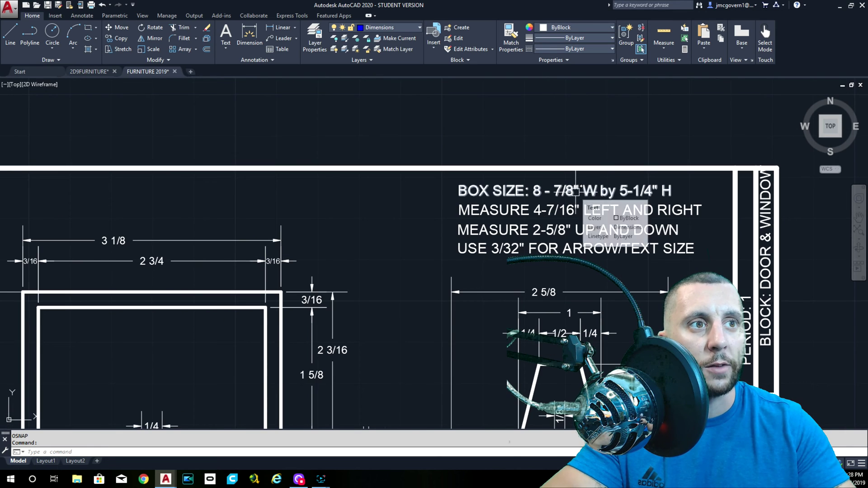
Erase the diagonal line from the blank sheet, leaving the two crossing construction lines in place
{"action": "scroll", "coordinate": [577, 191], "scroll_direction": "down", "scroll_amount": 5}
{"action": "middle_click_drag", "start_coordinate": [375, 252], "coordinate": [449, 219]}
{"action": "scroll", "coordinate": [422, 220], "scroll_direction": "up", "scroll_amount": 5}
{"action": "left_click", "coordinate": [422, 223]}
{"action": "left_click", "coordinate": [372, 294]}
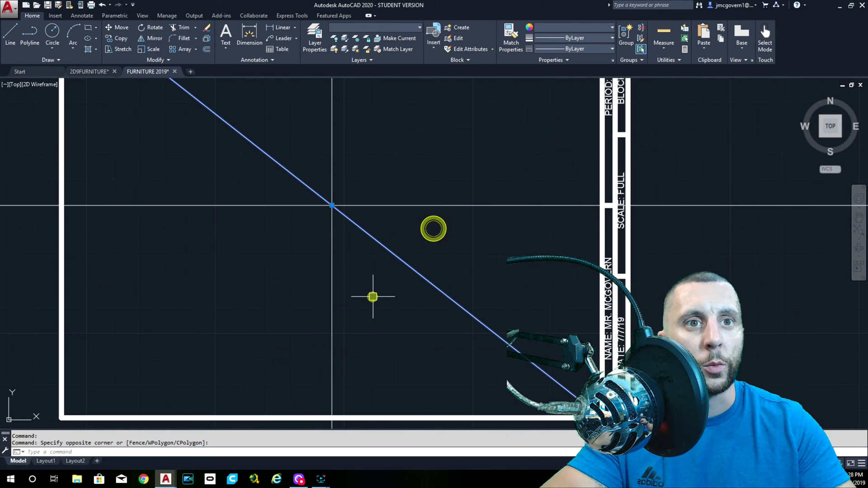
{"action": "key", "text": "Delete"}
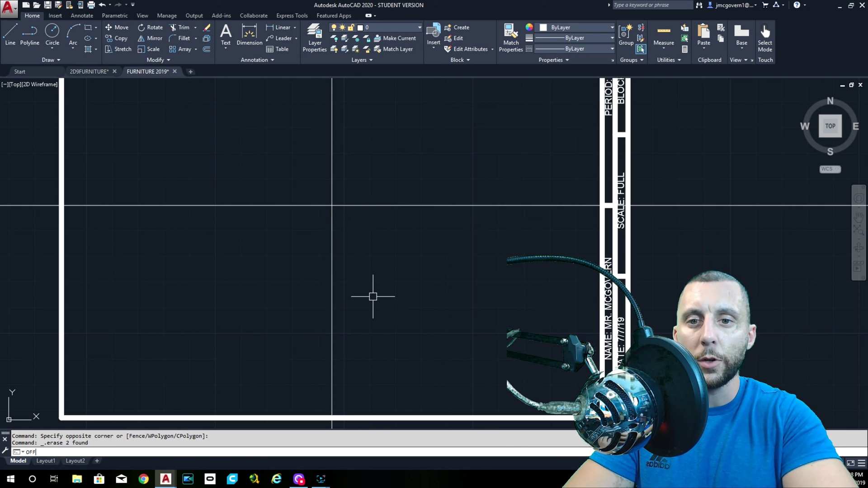
Offset the vertical construction line 4-7/16 to both the left and the right on the blank sheet
{"action": "type", "text": "o"}
{"action": "key", "text": "Return"}
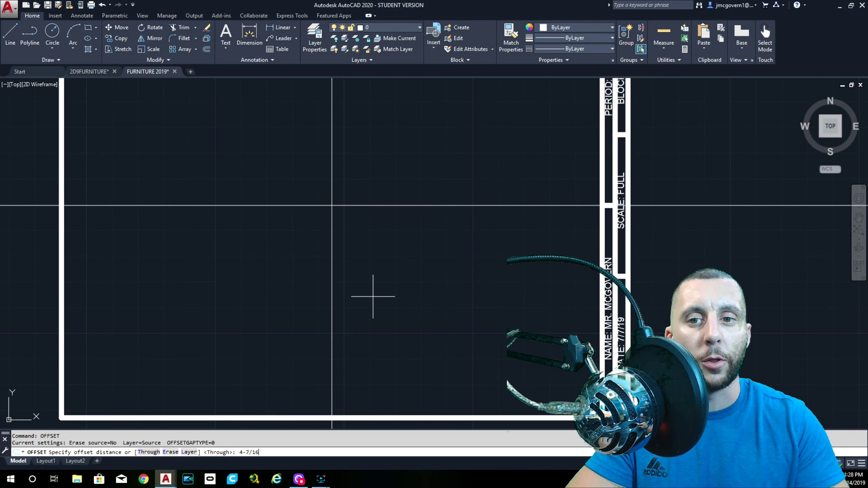
{"action": "key", "text": "Return"}
{"action": "left_click", "coordinate": [331, 235]}
{"action": "left_click", "coordinate": [310, 236]}
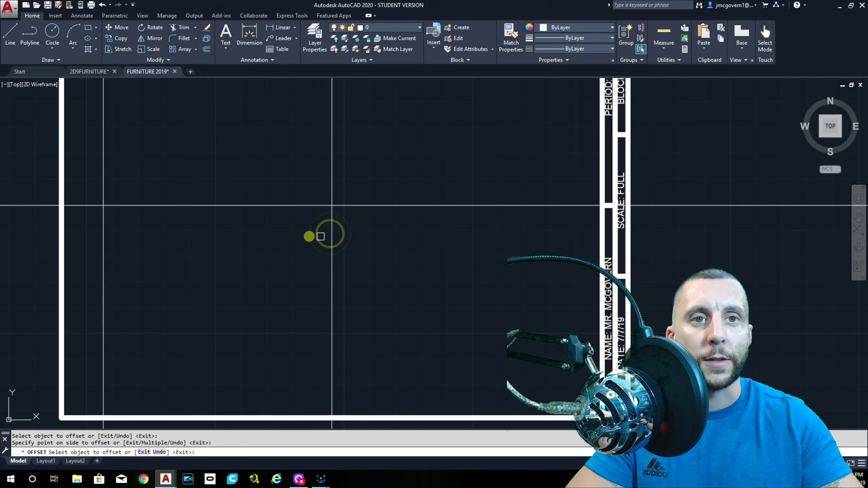
{"action": "left_click", "coordinate": [331, 235]}
{"action": "left_click", "coordinate": [382, 244]}
{"action": "key", "text": "Return"}
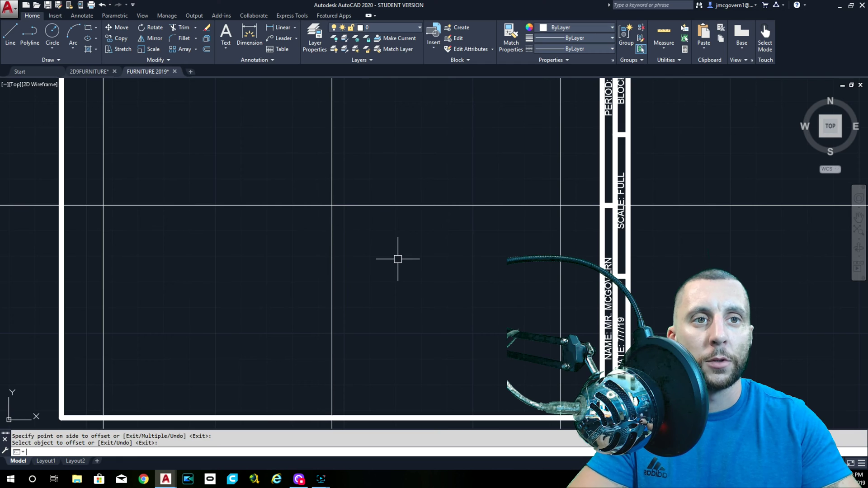
Offset the horizontal construction line 2-5/8 both upward and downward on the blank sheet
{"action": "key", "text": "Return"}
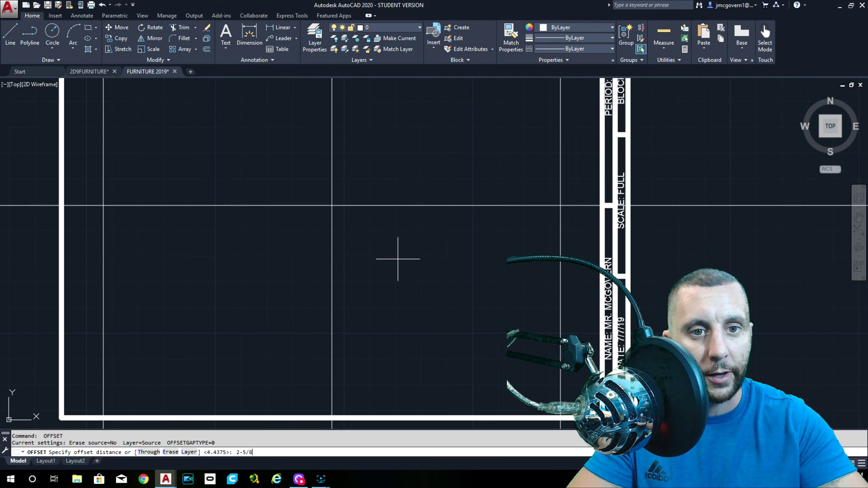
{"action": "type", "text": "2-5/8"}
{"action": "key", "text": "Return"}
{"action": "left_click", "coordinate": [381, 206]}
{"action": "left_click", "coordinate": [387, 203]}
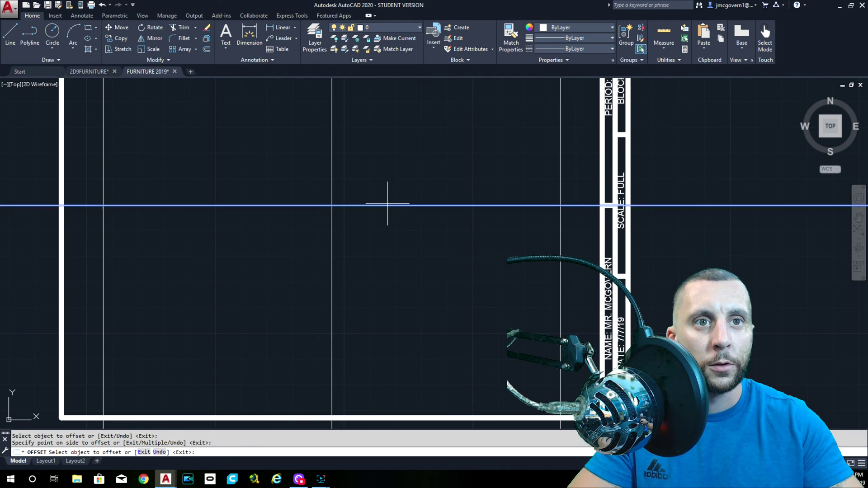
{"action": "key", "text": "Escape"}
{"action": "scroll", "coordinate": [388, 238], "scroll_direction": "down", "scroll_amount": 5}
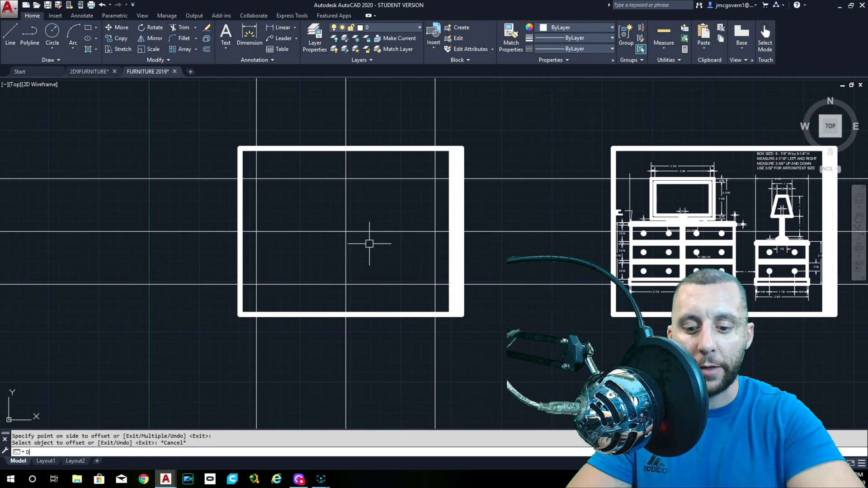
Check the overall width and height of the construction box with linear dimensions between its outer lines, without placing them
{"action": "type", "text": "DIMLI"}
{"action": "key", "text": "Return"}
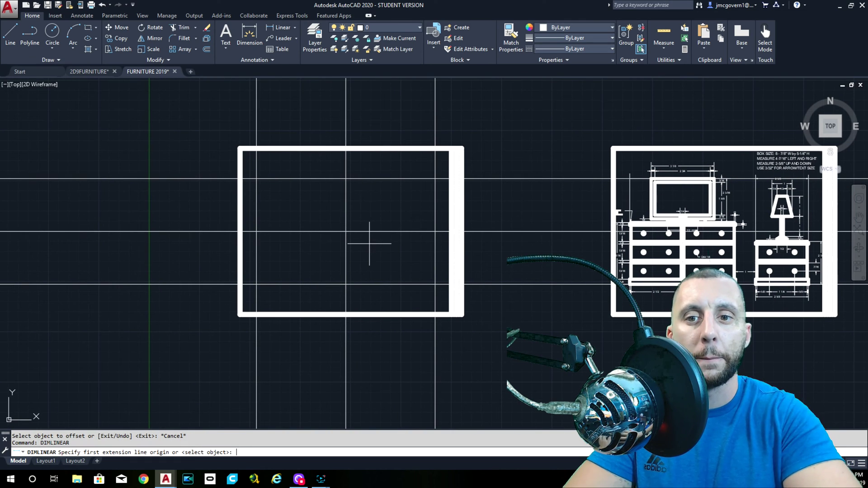
{"action": "left_click", "coordinate": [435, 179]}
{"action": "left_click", "coordinate": [256, 179]}
{"action": "scroll", "coordinate": [258, 179], "scroll_direction": "up", "scroll_amount": 4}
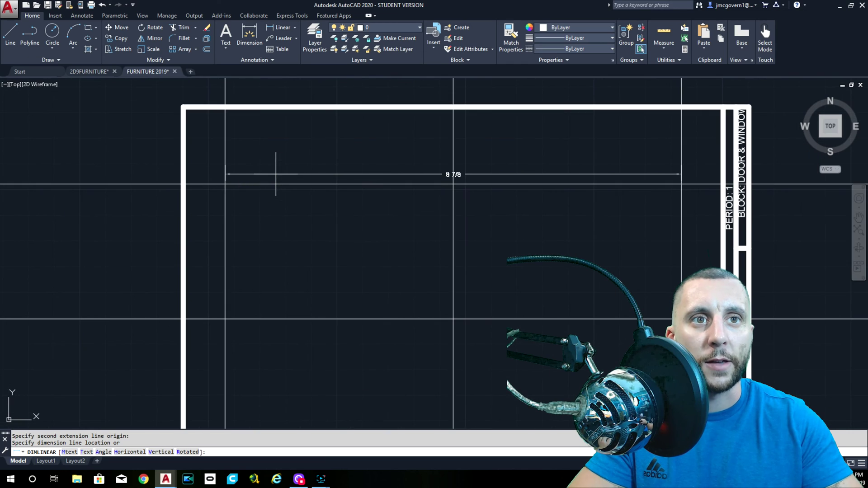
{"action": "key", "text": "Escape"}
{"action": "key", "text": "Return"}
{"action": "middle_click_drag", "start_coordinate": [682, 192], "coordinate": [469, 101]}
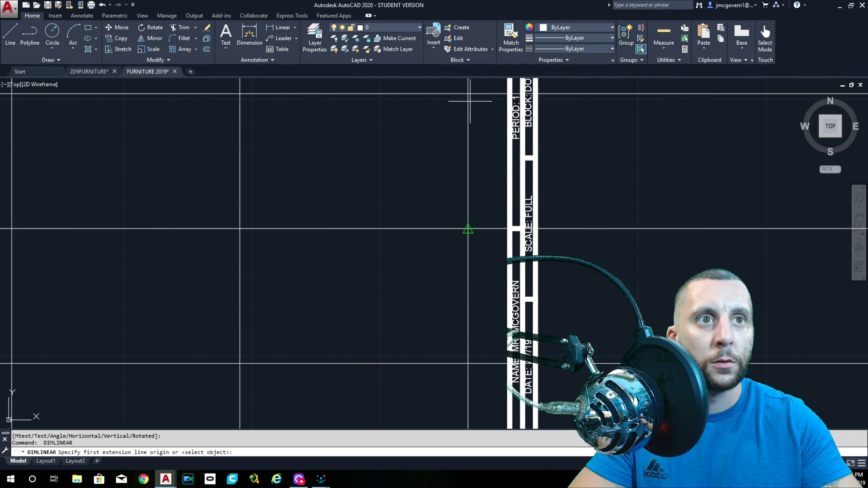
{"action": "left_click", "coordinate": [468, 94]}
{"action": "left_click", "coordinate": [468, 363]}
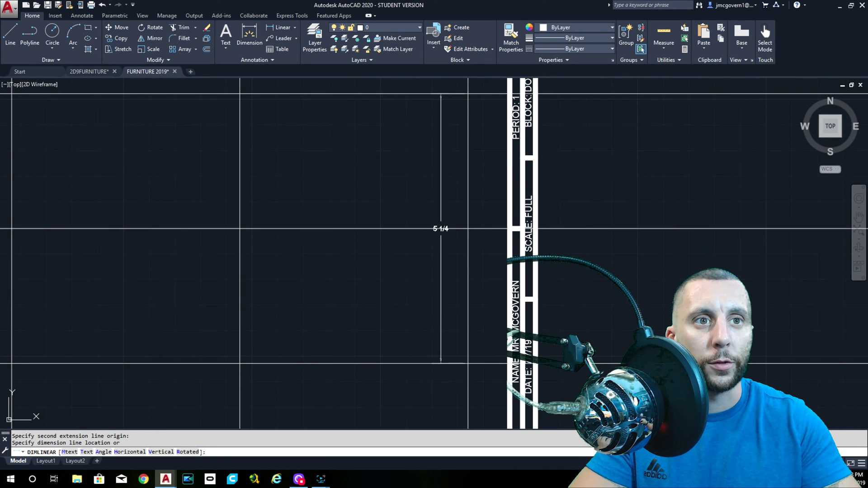
{"action": "scroll", "coordinate": [436, 303], "scroll_direction": "down", "scroll_amount": 4}
{"action": "key", "text": "Escape"}
Erase the two crossing centre construction lines inside the box on the blank sheet
{"action": "left_click", "coordinate": [403, 291]}
{"action": "left_click", "coordinate": [333, 246]}
{"action": "key", "text": "Delete"}
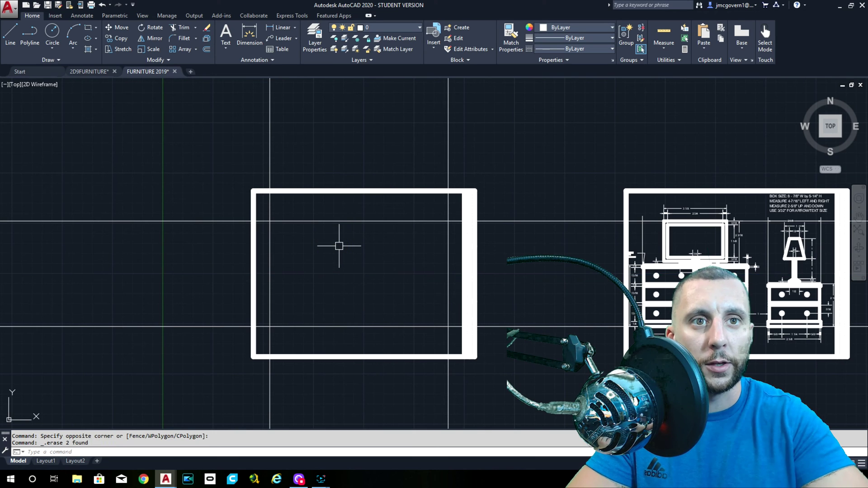
Fillet the box's top and left construction lines with radius 0 to form a square upper-left corner
{"action": "type", "text": "FILLET"}
{"action": "key", "text": "Return"}
{"action": "type", "text": "R"}
{"action": "key", "text": "Return"}
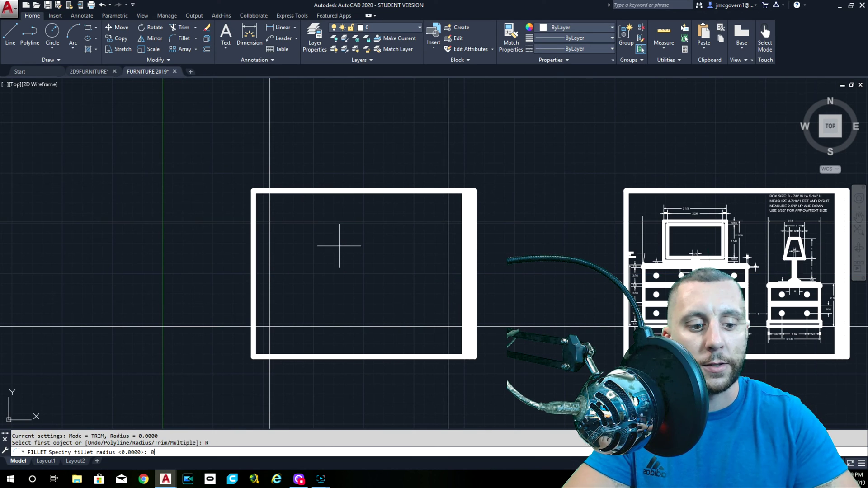
{"action": "type", "text": "0"}
{"action": "key", "text": "Return"}
{"action": "left_click", "coordinate": [280, 221]}
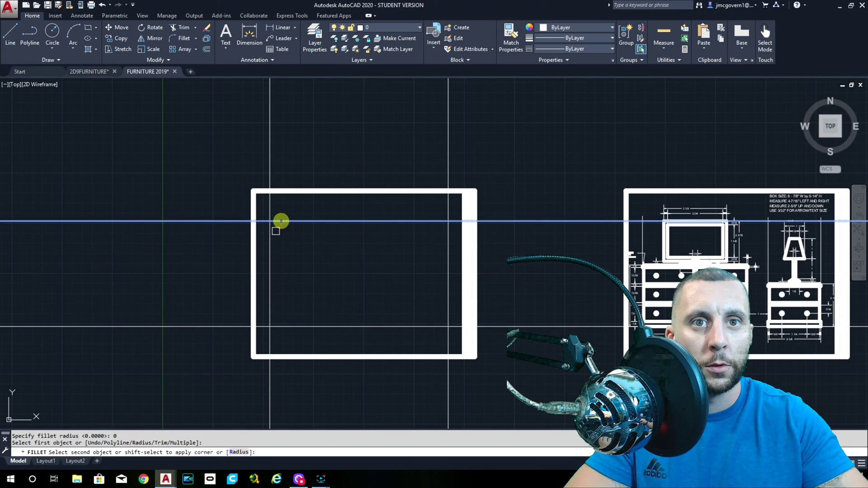
{"action": "left_click", "coordinate": [271, 229]}
{"action": "key", "text": "Return"}
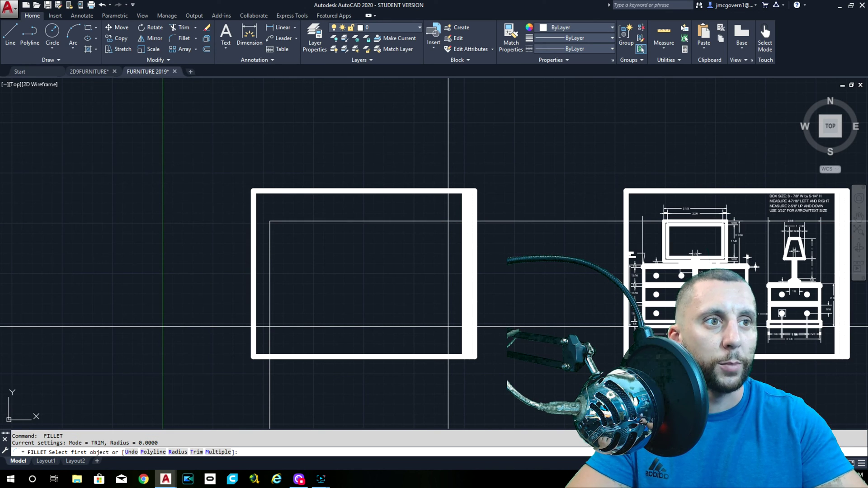
Erase the stray line beside the television, above the dresser's left edge, in the reference drawing
{"action": "scroll", "coordinate": [642, 234], "scroll_direction": "up", "scroll_amount": 6}
{"action": "key", "text": "Escape"}
{"action": "left_click", "coordinate": [640, 233]}
{"action": "left_click", "coordinate": [611, 243]}
{"action": "key", "text": "Delete"}
{"action": "scroll", "coordinate": [611, 242], "scroll_direction": "down", "scroll_amount": 8}
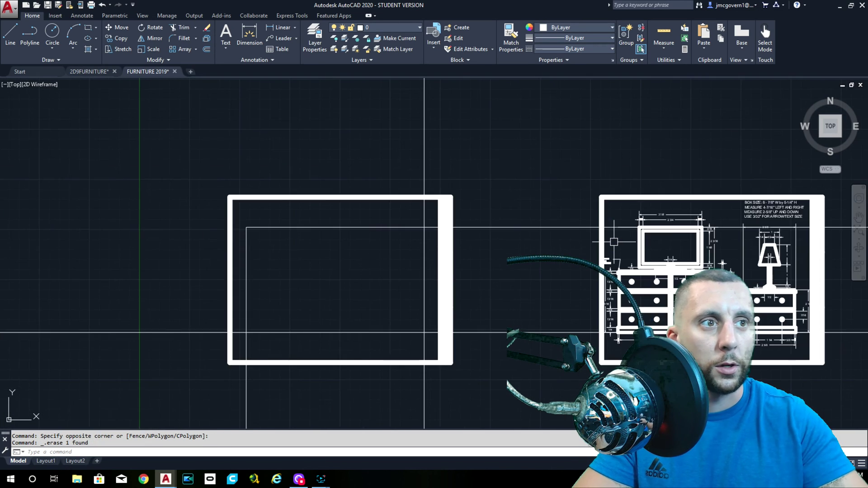
Fillet the box's right and top construction lines with radius 0 to form a square upper-right corner
{"action": "scroll", "coordinate": [510, 248], "scroll_direction": "up", "scroll_amount": 5}
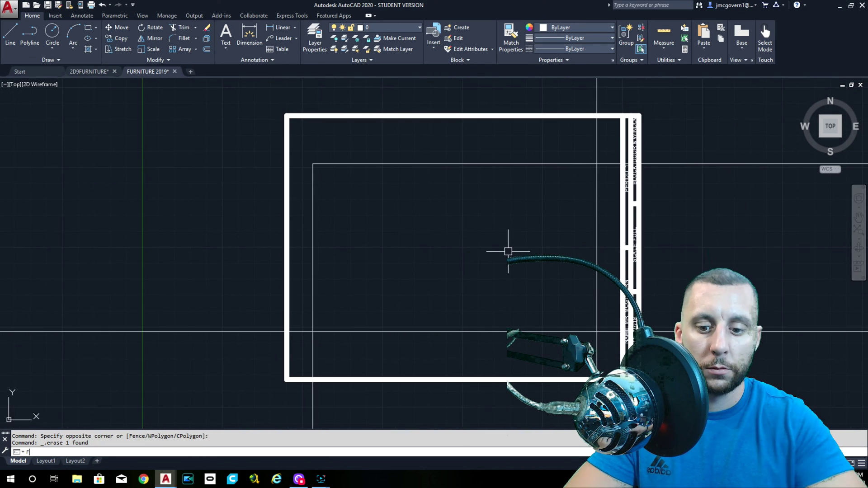
{"action": "type", "text": "FILLET"}
{"action": "key", "text": "Return"}
{"action": "type", "text": "R"}
{"action": "key", "text": "Return"}
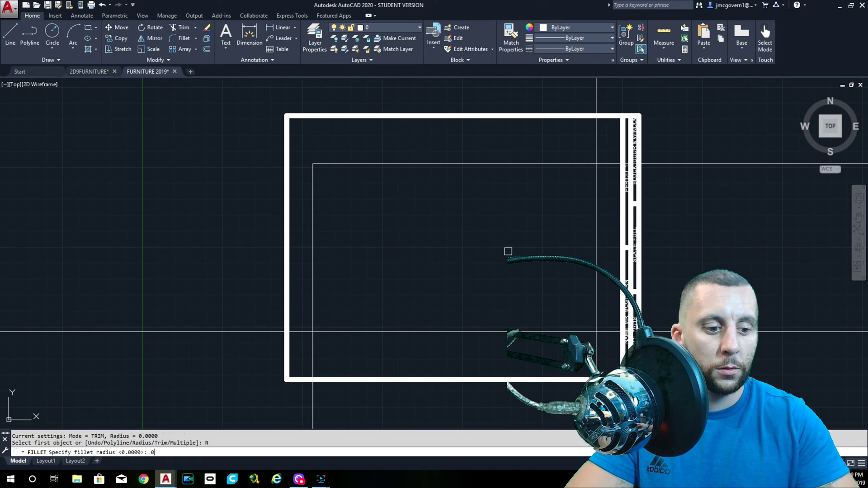
Square off the box's lower-right and lower-left corners with zero-radius fillets to close the rectangle
{"action": "key", "text": "Return"}
{"action": "left_click", "coordinate": [596, 185]}
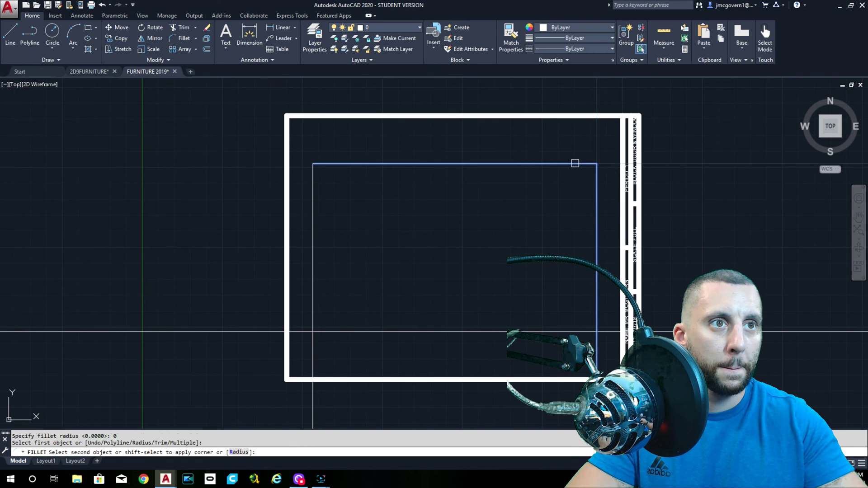
{"action": "left_click", "coordinate": [575, 164]}
{"action": "key", "text": "Return"}
{"action": "left_click", "coordinate": [595, 289]}
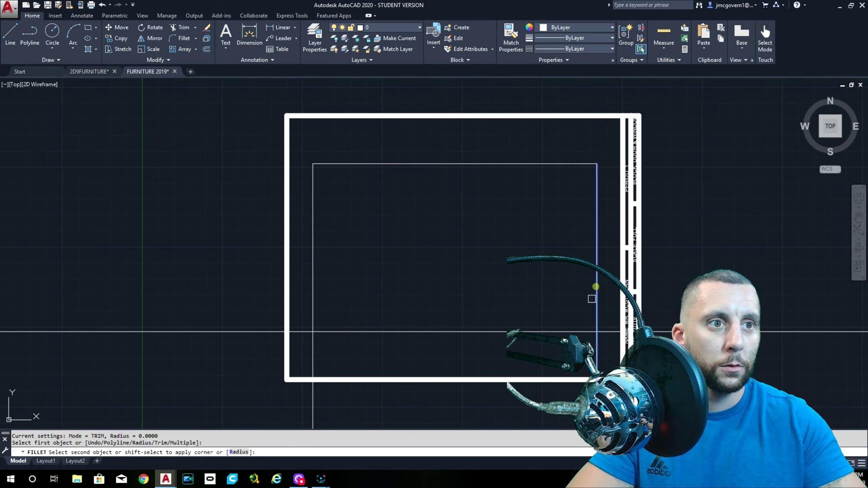
{"action": "left_click", "coordinate": [576, 332]}
{"action": "key", "text": "Return"}
{"action": "left_click", "coordinate": [344, 333]}
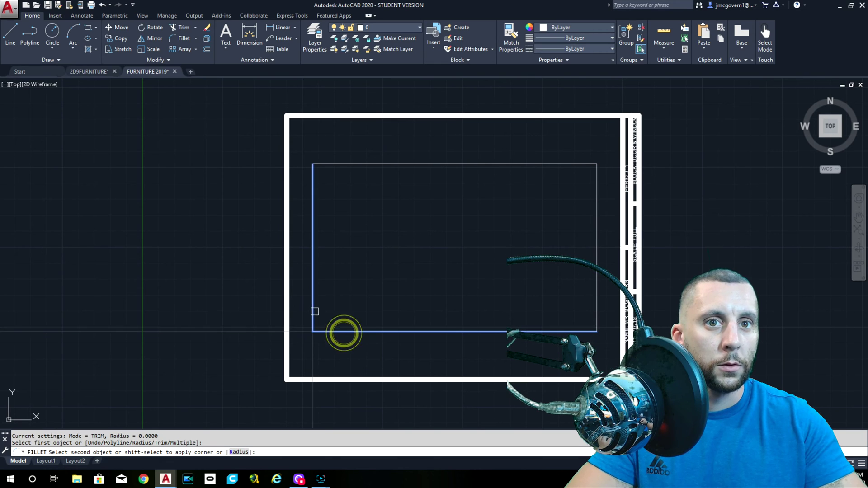
{"action": "left_click", "coordinate": [313, 311]}
Add a linear dimension for the dresser base's full width, below the existing bottom dimensions in the reference drawing
{"action": "mouse_move", "coordinate": [436, 304]}
{"action": "middle_mouse_down"}
{"action": "mouse_move", "coordinate": [412, 283]}
{"action": "mouse_move", "coordinate": [281, 269]}
{"action": "middle_mouse_up"}
{"action": "scroll", "coordinate": [317, 276], "scroll_direction": "down", "scroll_amount": 2}
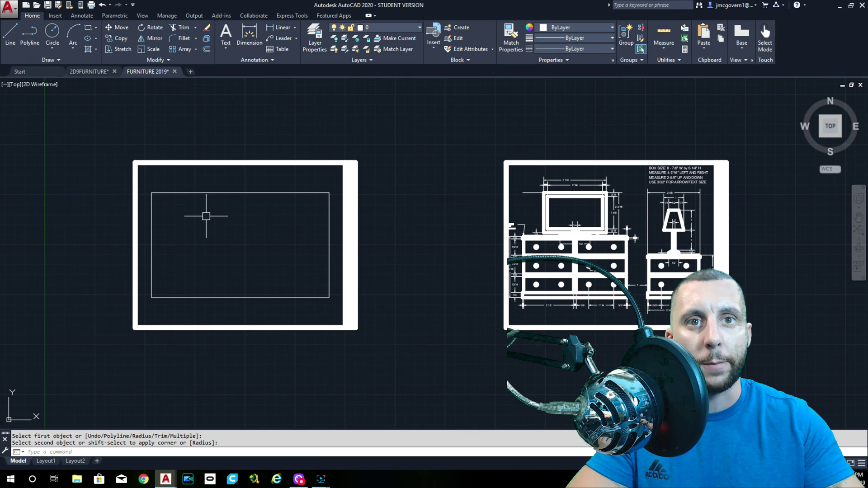
{"action": "scroll", "coordinate": [619, 289], "scroll_direction": "up", "scroll_amount": 4}
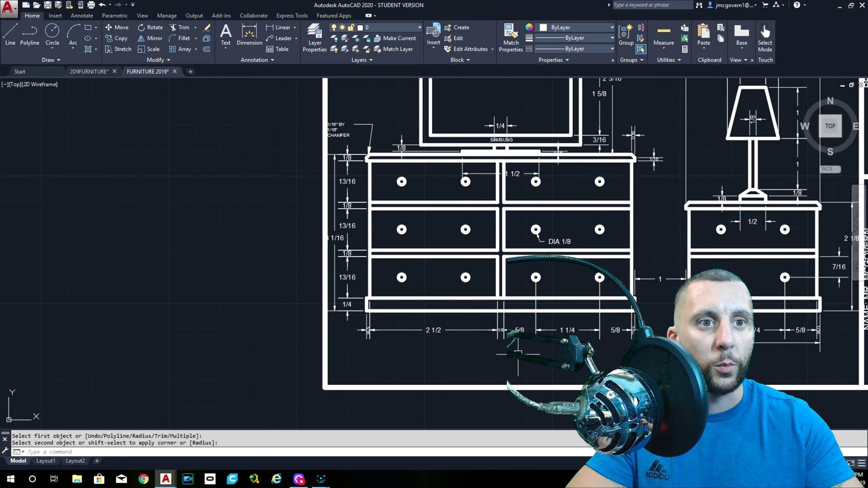
{"action": "middle_click_drag", "start_coordinate": [518, 354], "coordinate": [476, 332]}
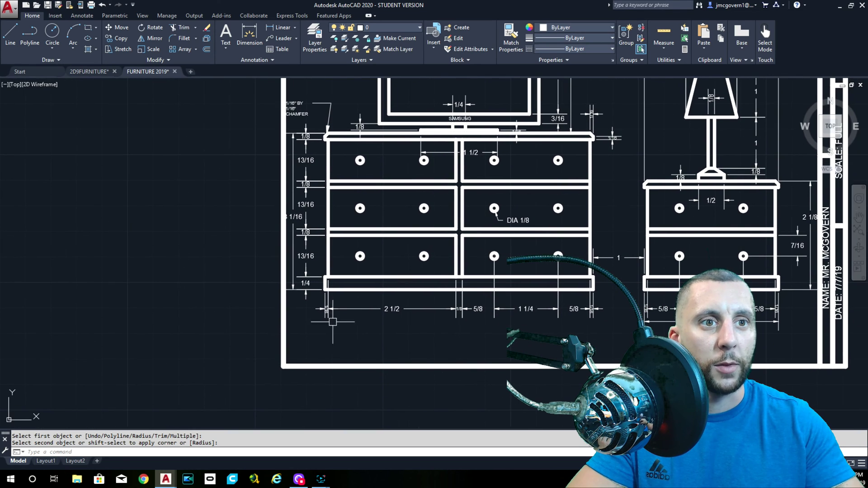
{"action": "left_click", "coordinate": [285, 29]}
{"action": "scroll", "coordinate": [316, 309], "scroll_direction": "up", "scroll_amount": 4}
{"action": "left_click", "coordinate": [343, 261]}
{"action": "scroll", "coordinate": [344, 261], "scroll_direction": "down", "scroll_amount": 2}
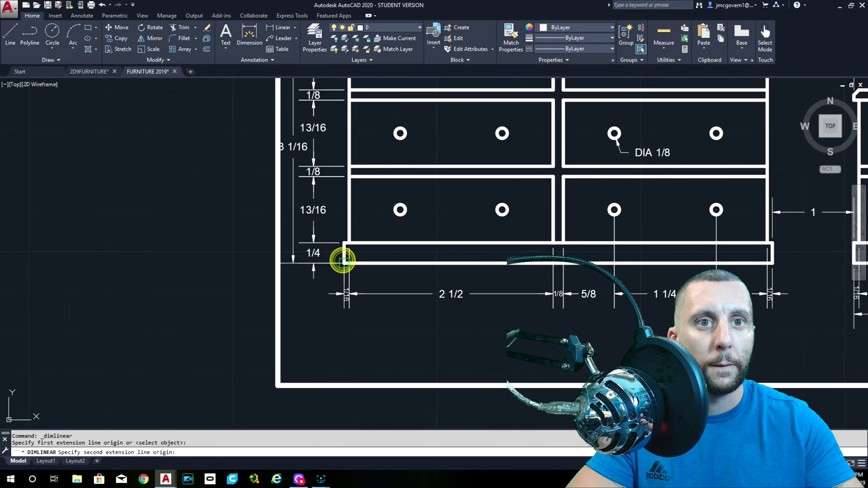
{"action": "left_click", "coordinate": [776, 263]}
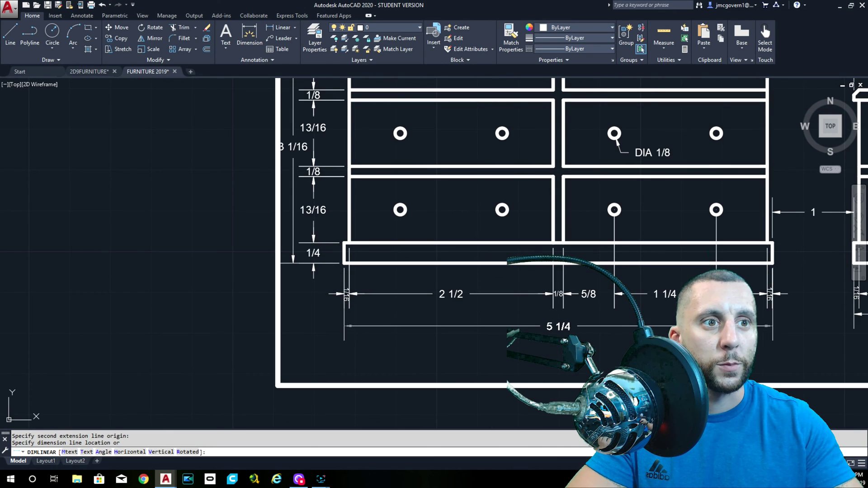
{"action": "left_click", "coordinate": [635, 326]}
Offset the left edge of the construction box 5-1/4 to the right to mark the dresser's width
{"action": "scroll", "coordinate": [634, 318], "scroll_direction": "down", "scroll_amount": 2}
{"action": "middle_click_drag", "start_coordinate": [631, 314], "coordinate": [537, 335]}
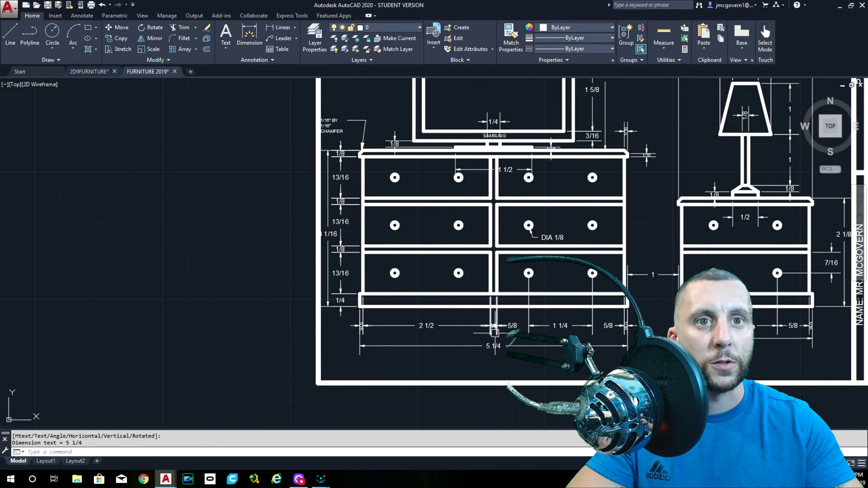
{"action": "scroll", "coordinate": [543, 326], "scroll_direction": "down", "scroll_amount": 4}
{"action": "scroll", "coordinate": [362, 276], "scroll_direction": "up", "scroll_amount": 3}
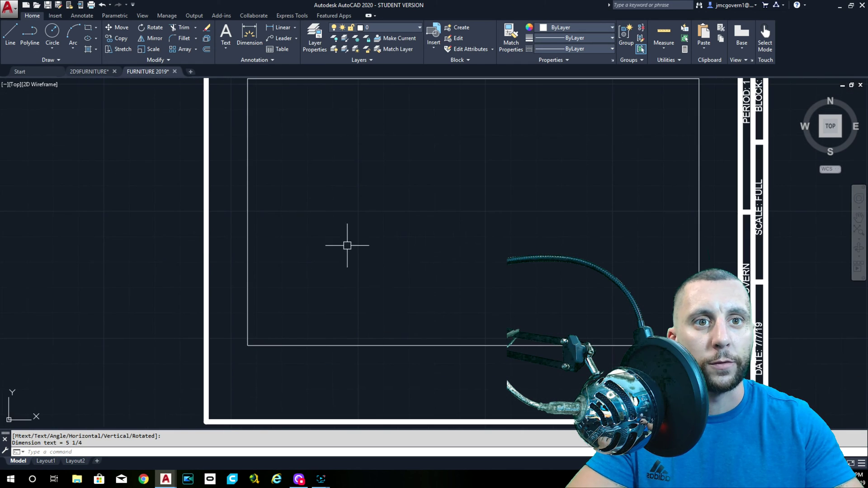
{"action": "left_click", "coordinate": [206, 49]}
{"action": "type", "text": "5-1"}
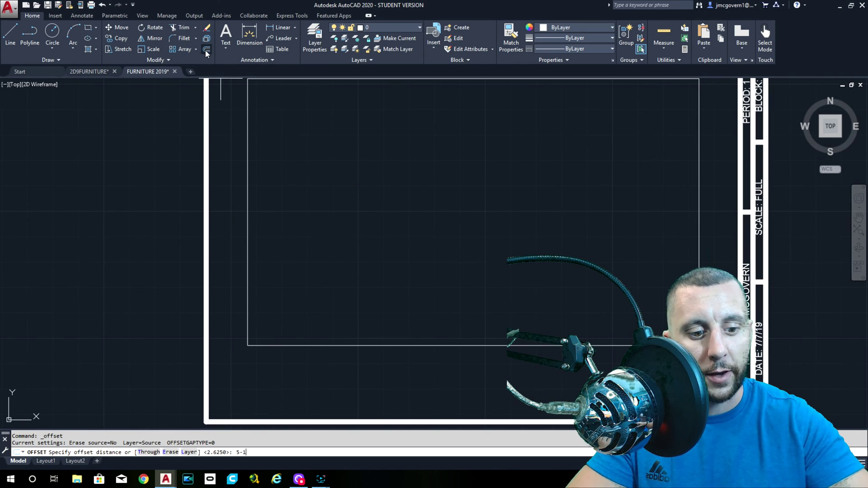
{"action": "type", "text": "/4"}
{"action": "key", "text": "Return"}
{"action": "left_click", "coordinate": [248, 253]}
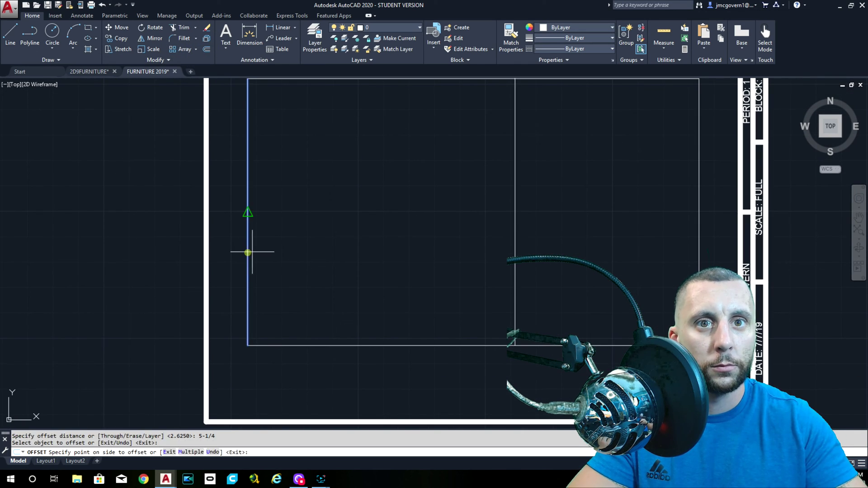
{"action": "left_click", "coordinate": [250, 252]}
{"action": "key", "text": "Return"}
{"action": "key", "text": "Return"}
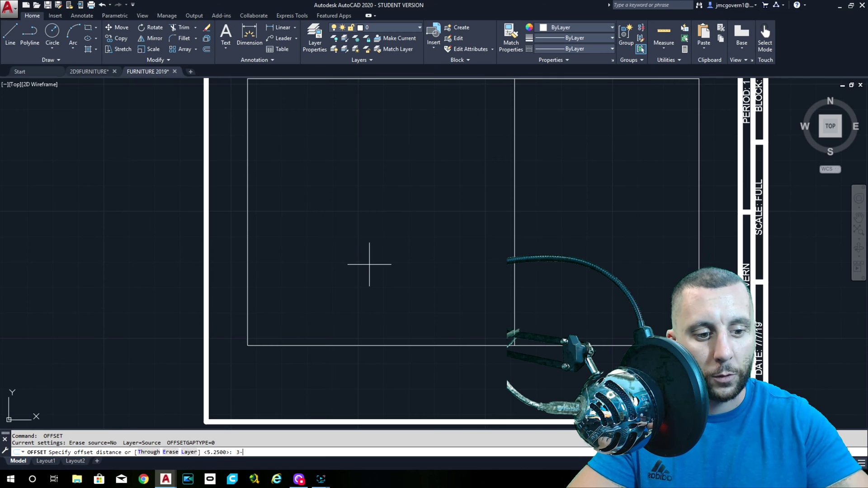
Offset the bottom edge of the construction box 3-1/16 upward to mark the dresser's height
{"action": "type", "text": "3-1/16"}
{"action": "key", "text": "Return"}
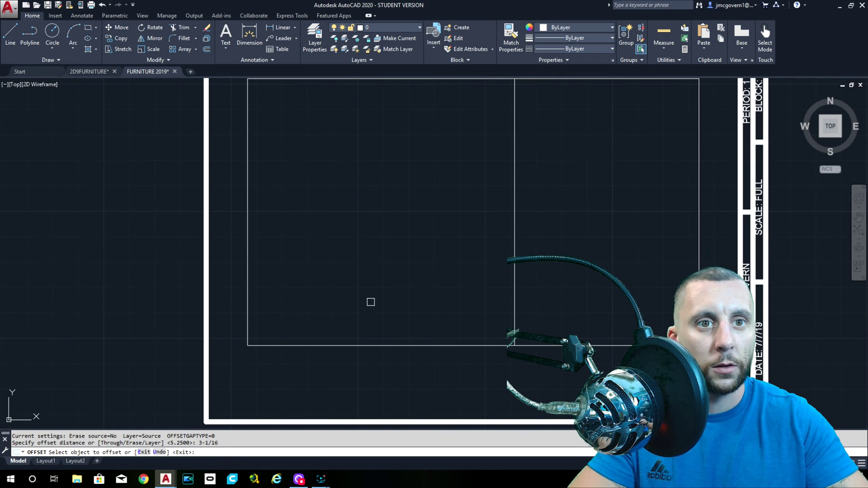
{"action": "left_click", "coordinate": [377, 341]}
{"action": "left_click", "coordinate": [376, 308]}
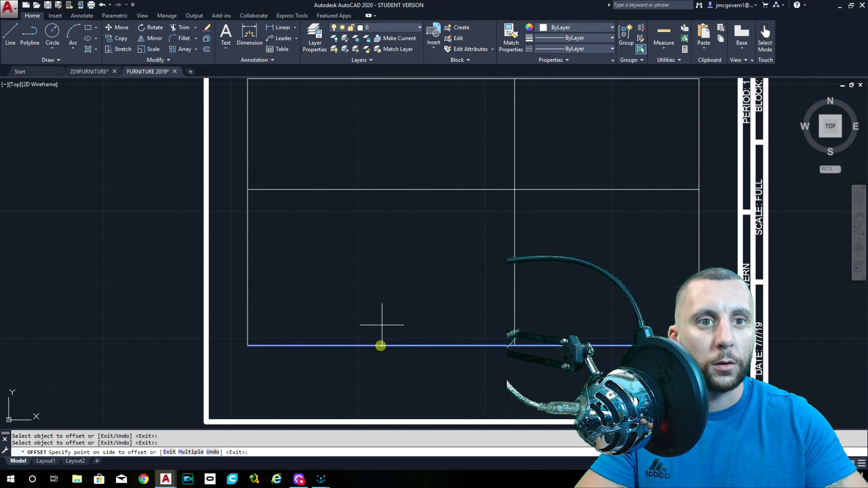
{"action": "key", "text": "Escape"}
Fillet the dresser's height and width lines with radius 0 to form the outline's upper-right corner
{"action": "type", "text": "FILL"}
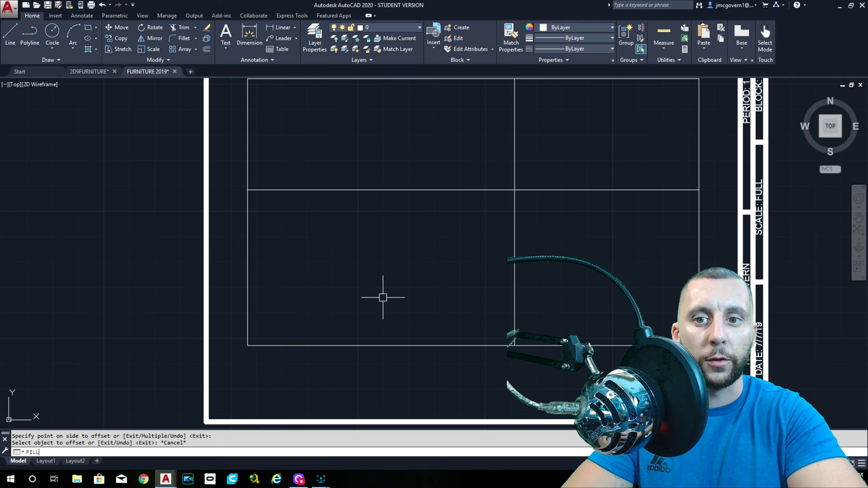
{"action": "type", "text": "ET"}
{"action": "key", "text": "Return"}
{"action": "type", "text": "R"}
{"action": "key", "text": "Return"}
{"action": "type", "text": "0"}
{"action": "key", "text": "Return"}
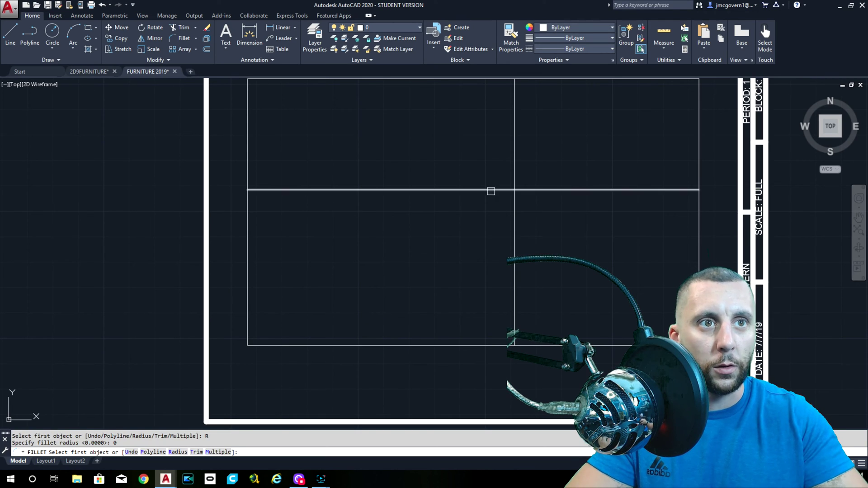
{"action": "left_click", "coordinate": [490, 190]}
{"action": "left_click", "coordinate": [514, 229]}
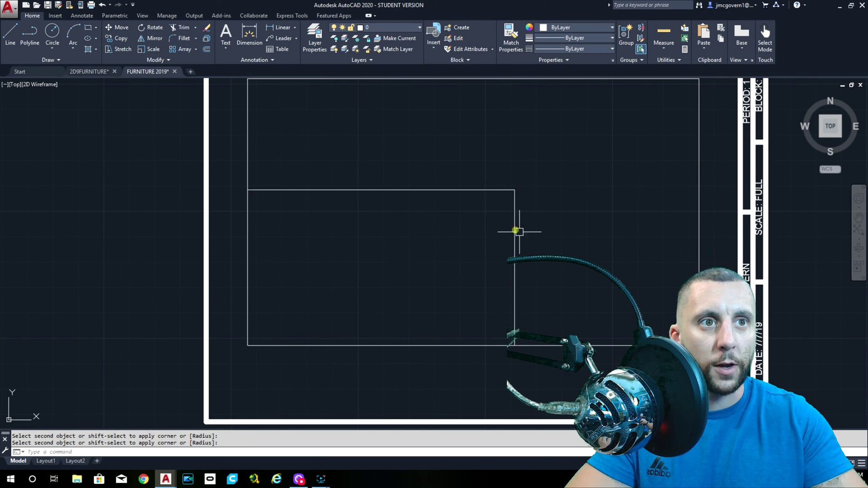
{"action": "key", "text": "Escape"}
Check the dresser's vertical dimensions in the reference drawing, and offset the box's bottom edge 1/4 upward for the dresser base
{"action": "scroll", "coordinate": [538, 253], "scroll_direction": "down", "scroll_amount": 4}
{"action": "scroll", "coordinate": [358, 269], "scroll_direction": "down", "scroll_amount": 2}
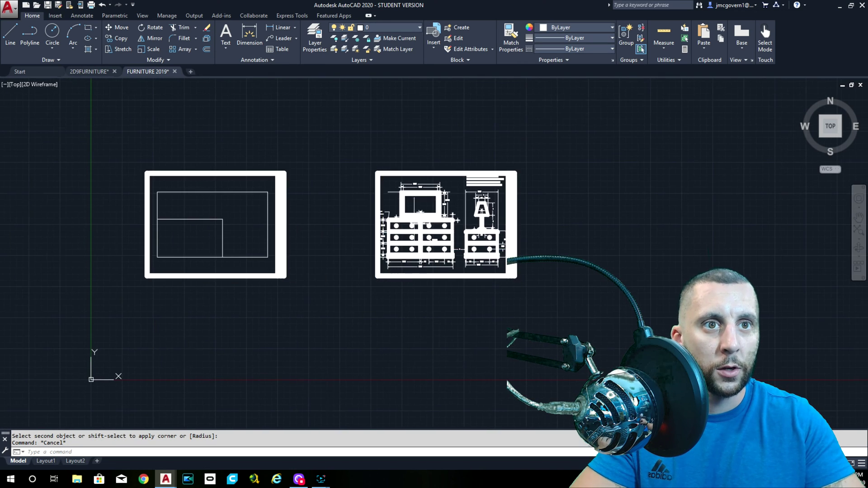
{"action": "scroll", "coordinate": [360, 215], "scroll_direction": "up", "scroll_amount": 5}
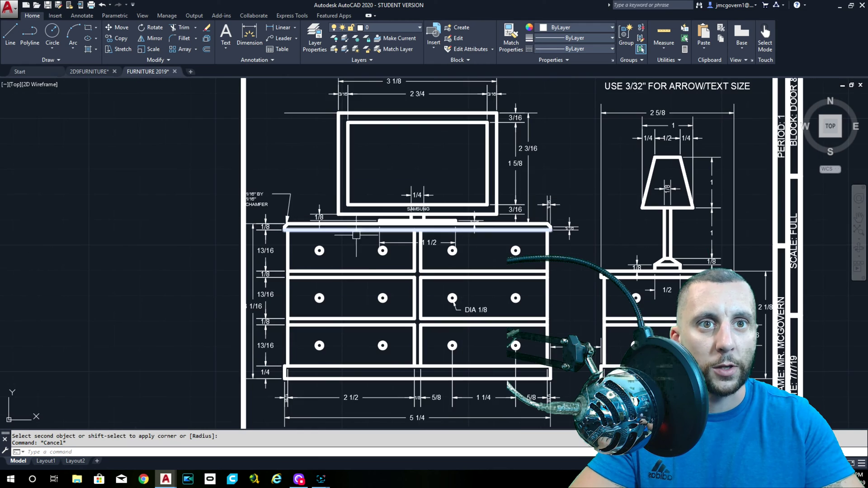
{"action": "scroll", "coordinate": [340, 234], "scroll_direction": "down", "scroll_amount": 2}
{"action": "middle_click_drag", "start_coordinate": [308, 334], "coordinate": [340, 235]}
{"action": "scroll", "coordinate": [315, 266], "scroll_direction": "up", "scroll_amount": 5}
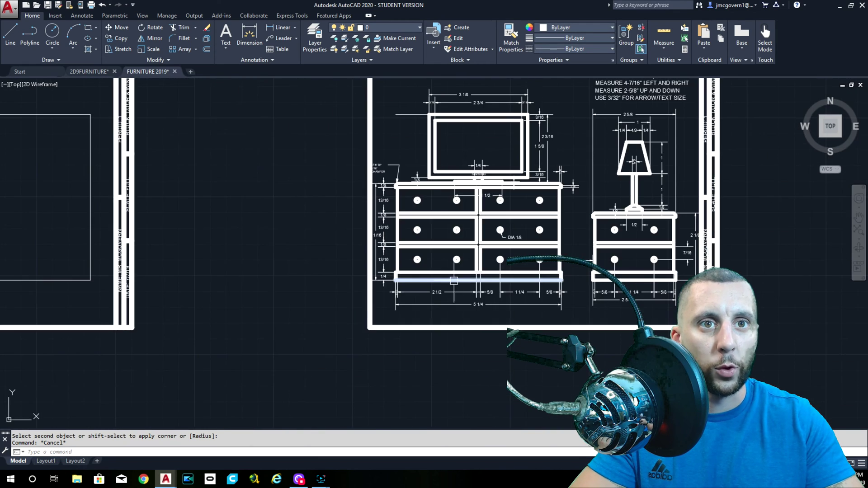
{"action": "middle_click_drag", "start_coordinate": [454, 280], "coordinate": [857, 272]}
{"action": "left_click", "coordinate": [208, 49]}
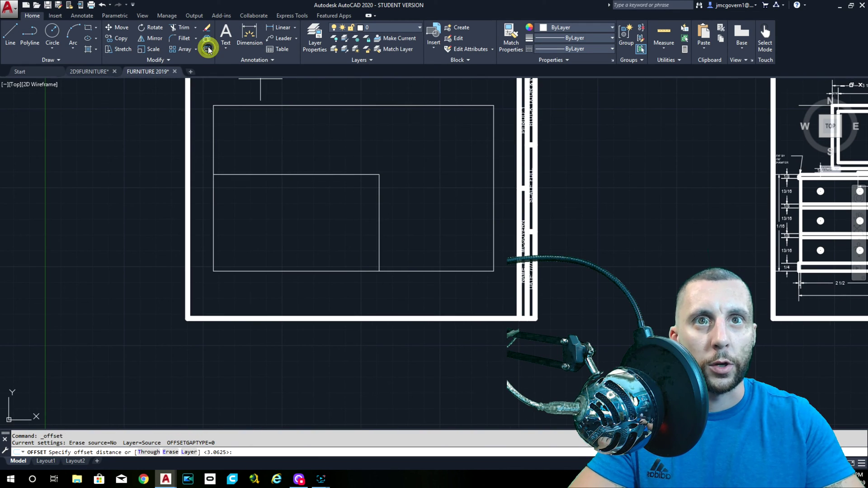
{"action": "type", "text": "1/4"}
{"action": "key", "text": "Return"}
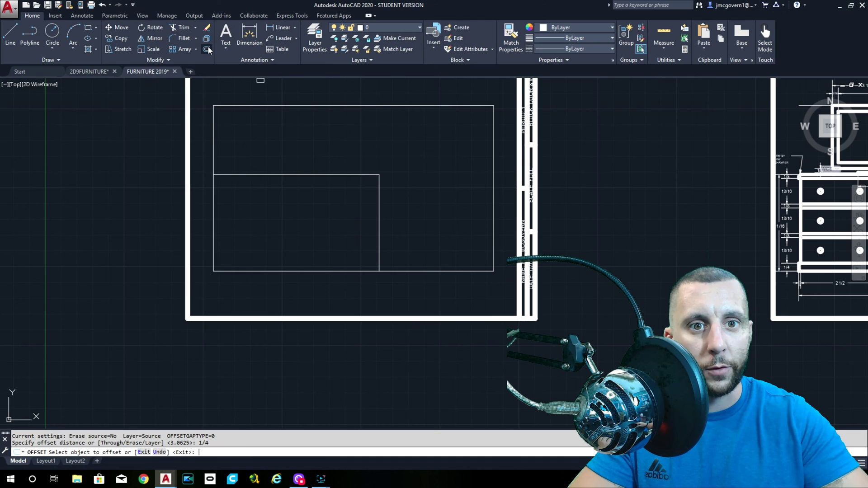
{"action": "left_click", "coordinate": [329, 270]}
{"action": "left_click", "coordinate": [330, 248]}
{"action": "key", "text": "Return"}
{"action": "key", "text": "Return"}
Offset the dresser's top line 1/8 downward to mark the thickness of the top slab
{"action": "type", "text": "1"}
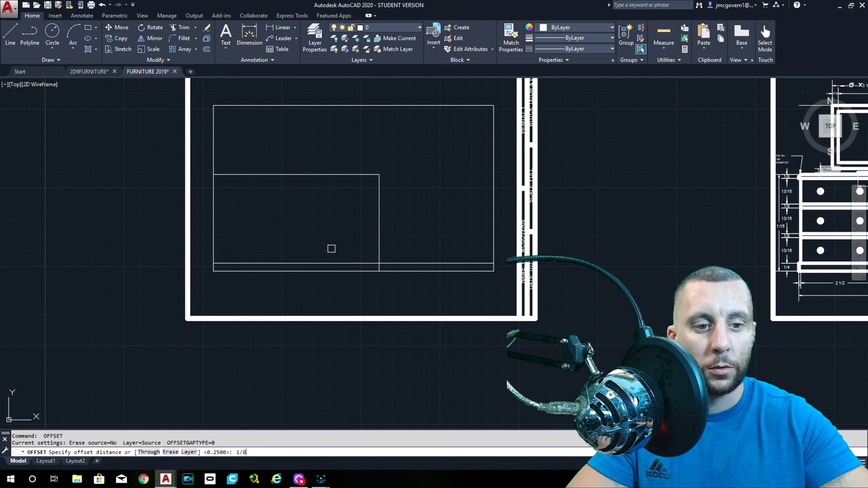
{"action": "type", "text": "/8"}
{"action": "key", "text": "Return"}
{"action": "left_click", "coordinate": [300, 175]}
{"action": "left_click", "coordinate": [305, 198]}
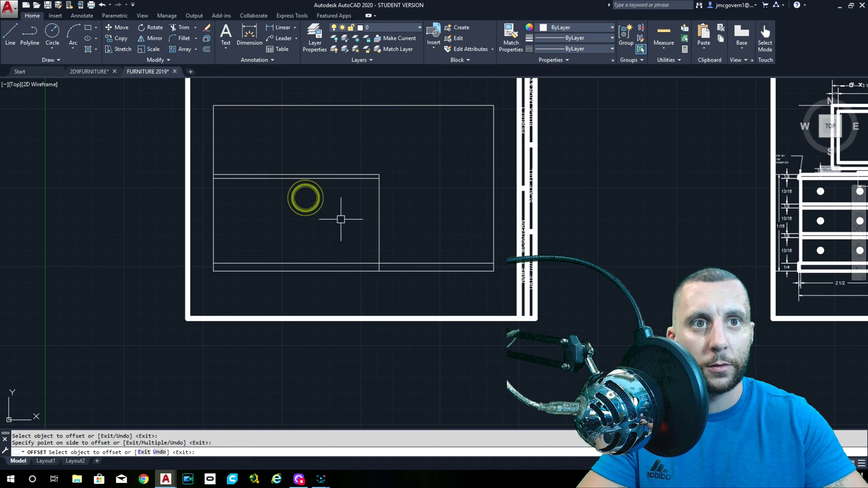
Trim the dresser's base line where it runs past the dresser's right edge
{"action": "key", "text": "Return"}
{"action": "type", "text": "tr"}
{"action": "key", "text": "Return"}
{"action": "key", "text": "Return"}
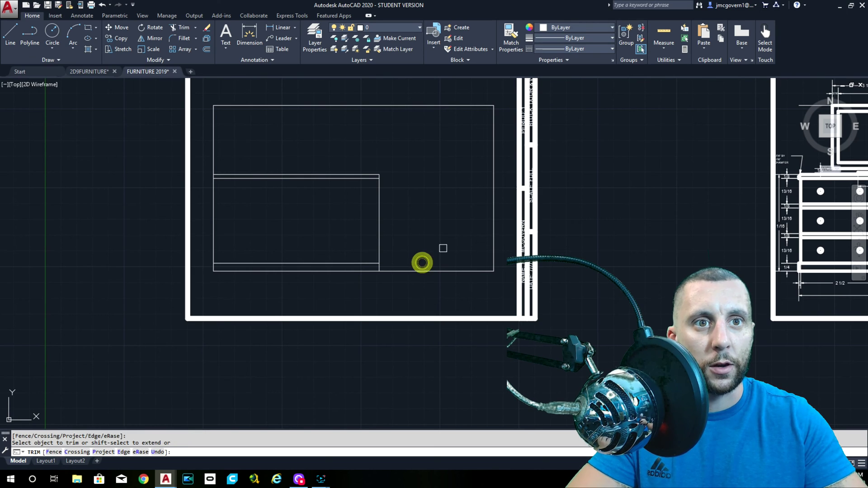
{"action": "key", "text": "Escape"}
Check the chamfer note in the reference drawing, and trim off the construction box's left edge above the dresser
{"action": "middle_click_drag", "start_coordinate": [451, 206], "coordinate": [279, 240]}
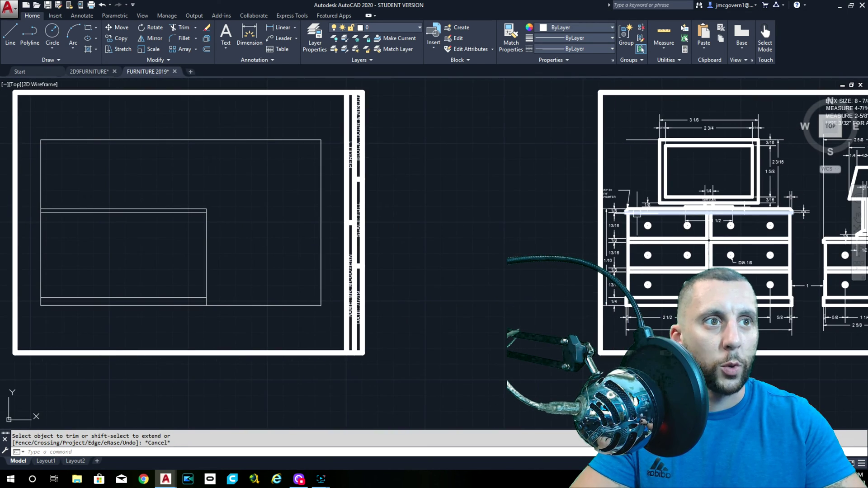
{"action": "scroll", "coordinate": [637, 214], "scroll_direction": "up", "scroll_amount": 6}
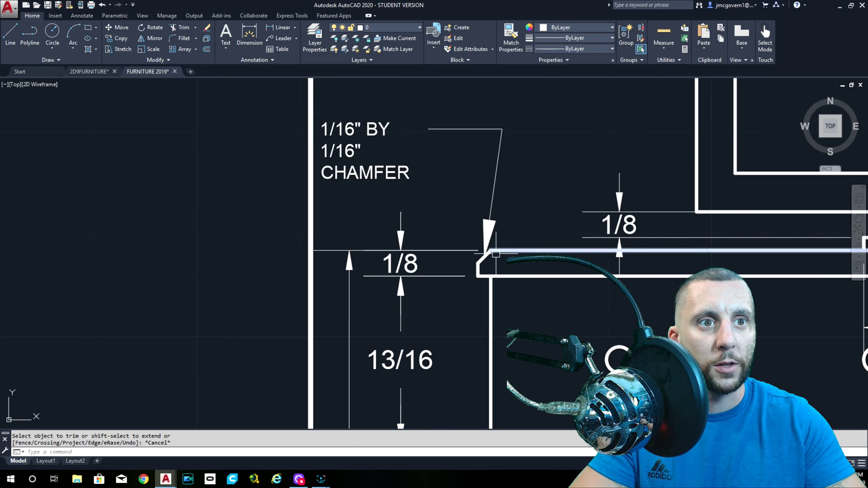
{"action": "scroll", "coordinate": [496, 255], "scroll_direction": "down", "scroll_amount": 6}
{"action": "scroll", "coordinate": [384, 196], "scroll_direction": "up", "scroll_amount": 7}
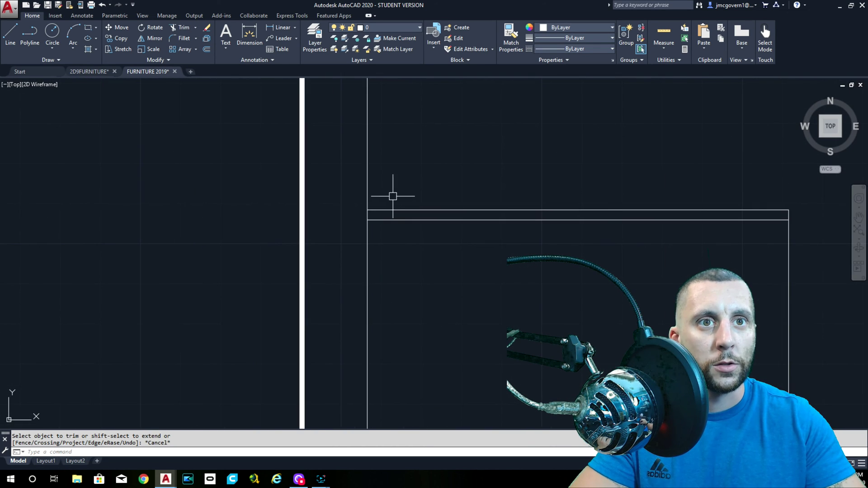
{"action": "scroll", "coordinate": [406, 203], "scroll_direction": "down", "scroll_amount": 2}
{"action": "middle_click_drag", "start_coordinate": [408, 207], "coordinate": [381, 238]}
{"action": "type", "text": "tr"}
{"action": "key", "text": "space"}
{"action": "key", "text": "space"}
{"action": "left_click", "coordinate": [378, 182]}
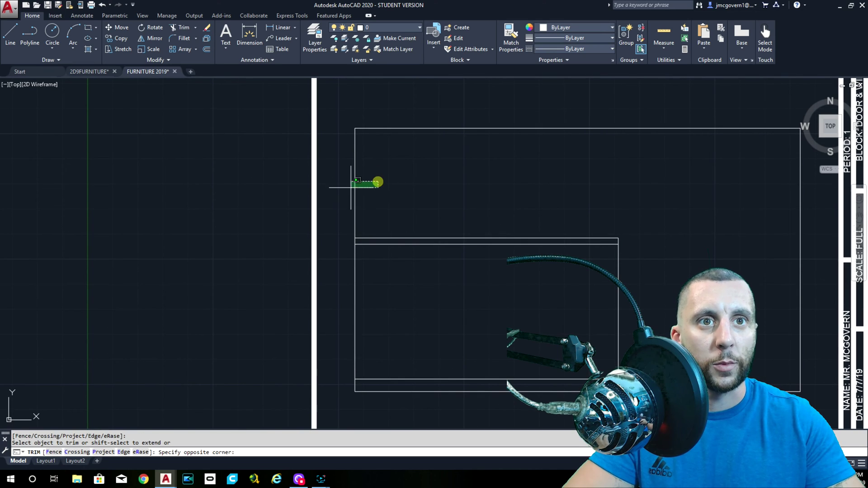
{"action": "left_click", "coordinate": [334, 188]}
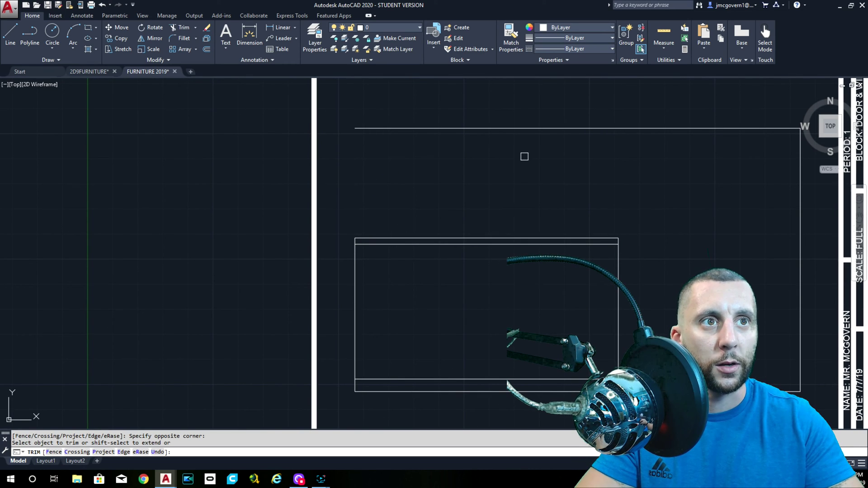
{"action": "key", "text": "Escape"}
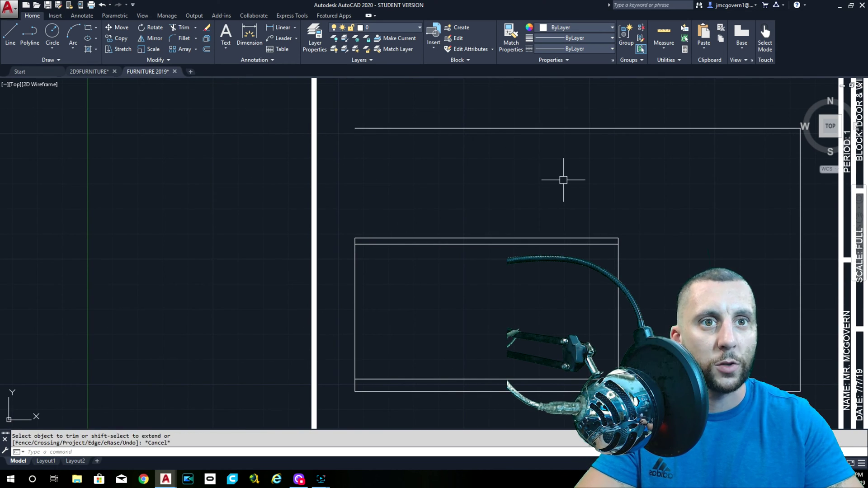
Chamfer the upper-left corner of the dresser top with both chamfer distances set to 1/16
{"action": "type", "text": "CHAMFER"}
{"action": "key", "text": "Return"}
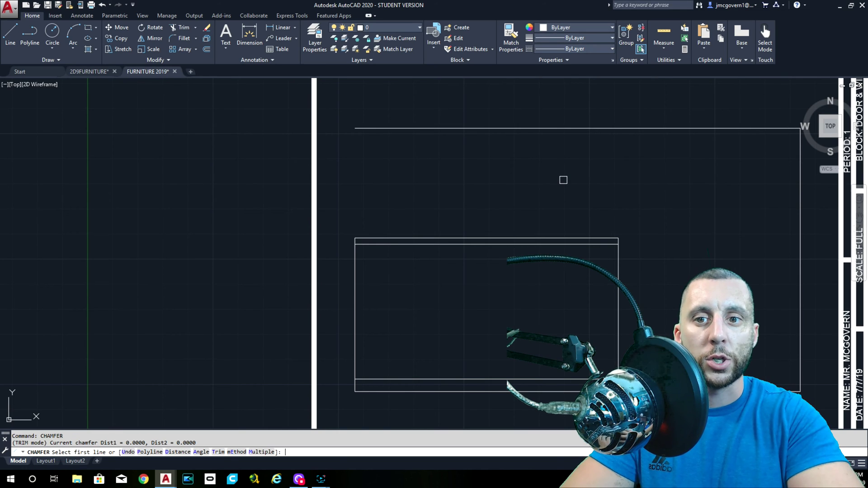
{"action": "key", "text": "Return"}
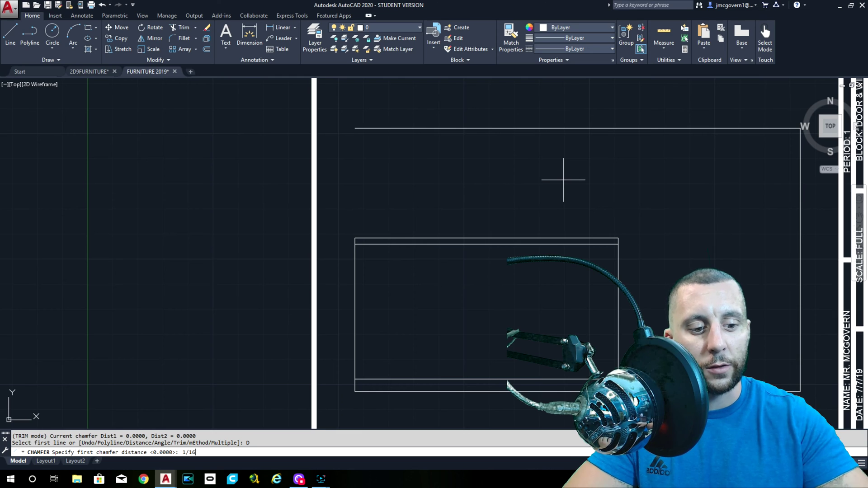
{"action": "key", "text": "Return"}
{"action": "type", "text": "1/16"}
{"action": "key", "text": "Return"}
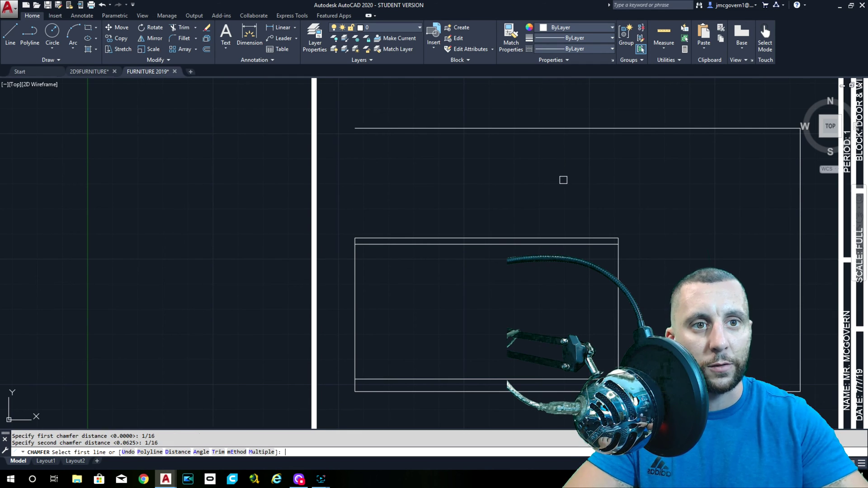
{"action": "scroll", "coordinate": [378, 246], "scroll_direction": "up", "scroll_amount": 3}
{"action": "left_click", "coordinate": [357, 231]}
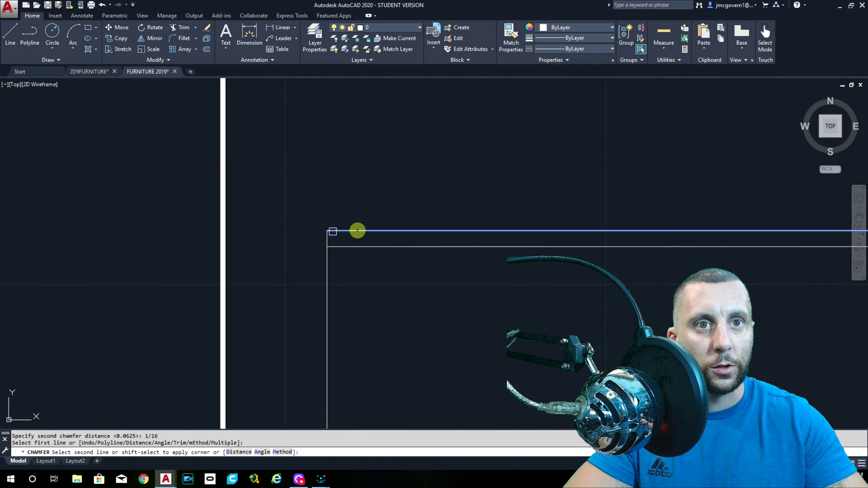
{"action": "scroll", "coordinate": [330, 235], "scroll_direction": "up", "scroll_amount": 3}
{"action": "left_click", "coordinate": [329, 240]}
{"action": "scroll", "coordinate": [327, 243], "scroll_direction": "down", "scroll_amount": 5}
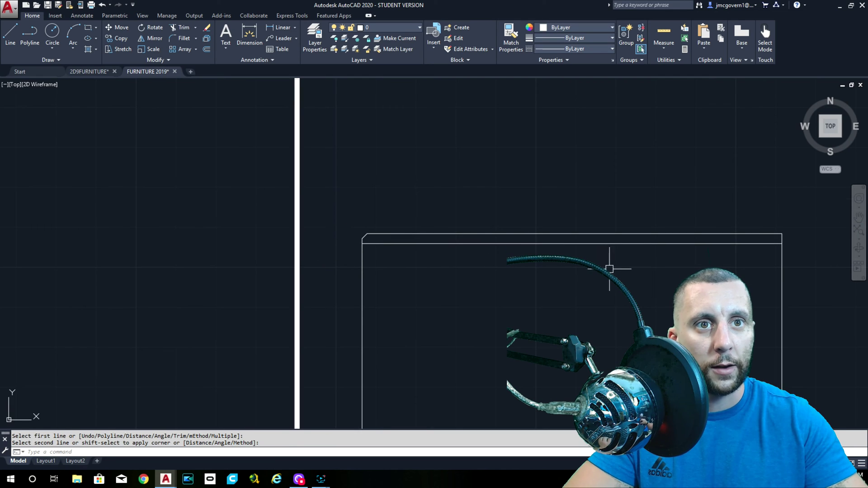
Chamfer the upper-right corner of the dresser top with the same 1/16 distances
{"action": "key", "text": "Return"}
{"action": "middle_click_drag", "start_coordinate": [657, 273], "coordinate": [495, 267]}
{"action": "scroll", "coordinate": [567, 230], "scroll_direction": "up", "scroll_amount": 4}
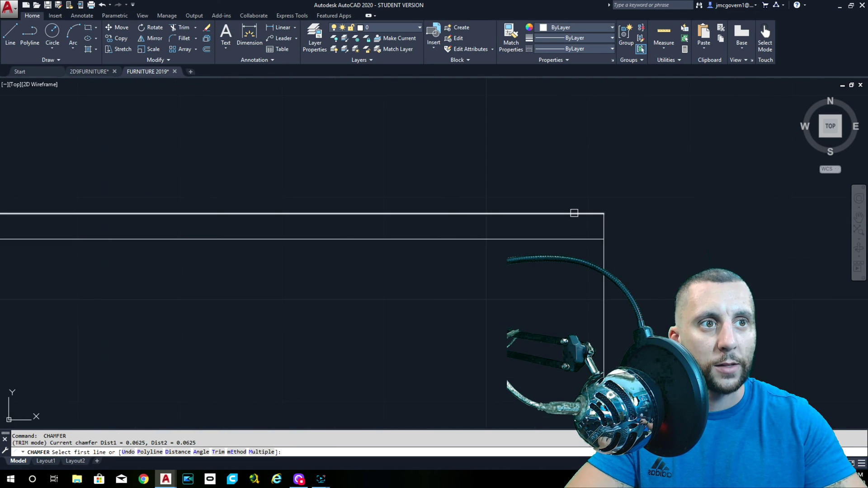
{"action": "left_click", "coordinate": [574, 212]}
{"action": "left_click", "coordinate": [605, 227]}
{"action": "scroll", "coordinate": [604, 229], "scroll_direction": "down", "scroll_amount": 4}
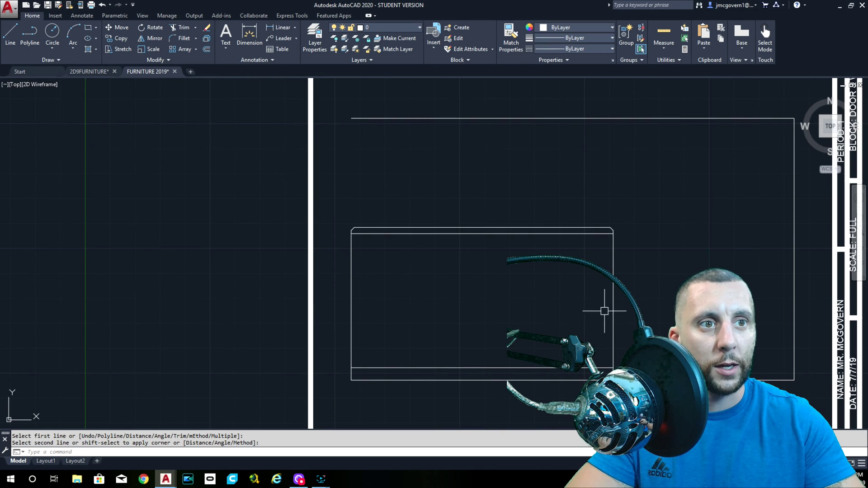
Examine the reference drawing's dimensions for the dresser base and the inset of the sides from the top and base
{"action": "scroll", "coordinate": [574, 300], "scroll_direction": "down", "scroll_amount": 4}
{"action": "scroll", "coordinate": [646, 308], "scroll_direction": "up", "scroll_amount": 2}
{"action": "middle_click_drag", "start_coordinate": [647, 308], "coordinate": [276, 293]}
{"action": "scroll", "coordinate": [277, 294], "scroll_direction": "down", "scroll_amount": 2}
{"action": "middle_click_drag", "start_coordinate": [512, 308], "coordinate": [459, 300]}
{"action": "scroll", "coordinate": [435, 306], "scroll_direction": "up", "scroll_amount": 6}
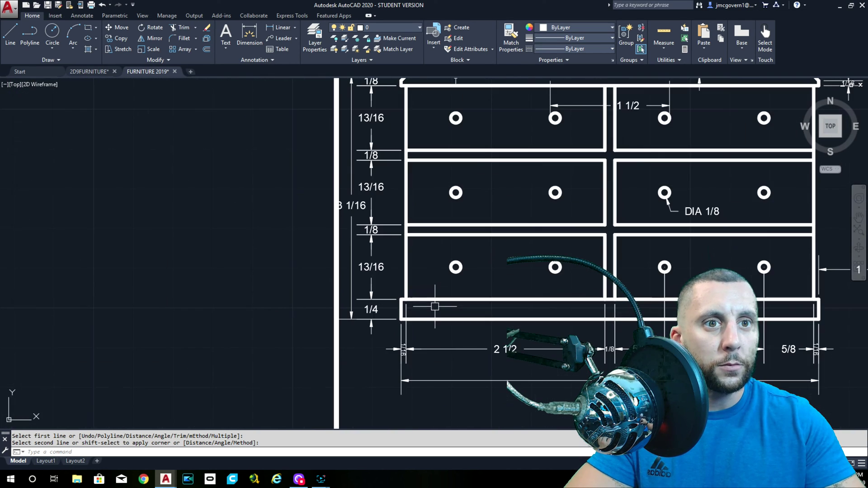
{"action": "scroll", "coordinate": [435, 307], "scroll_direction": "up", "scroll_amount": 2}
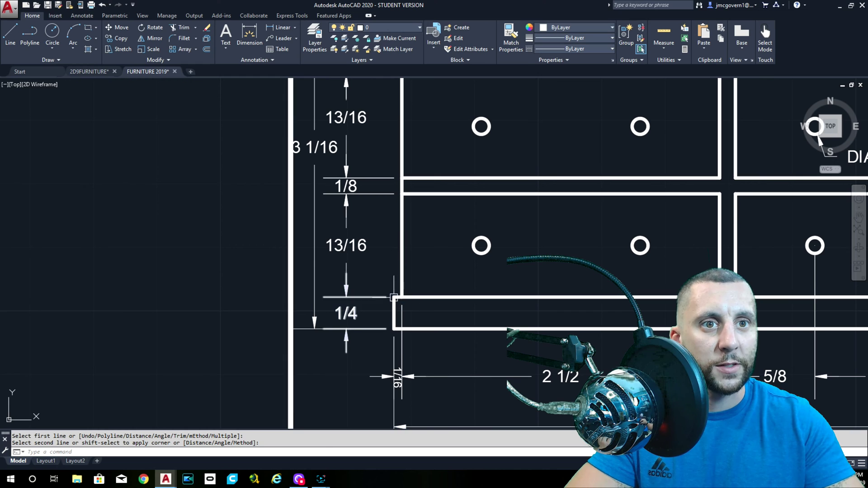
{"action": "scroll", "coordinate": [420, 108], "scroll_direction": "down", "scroll_amount": 2}
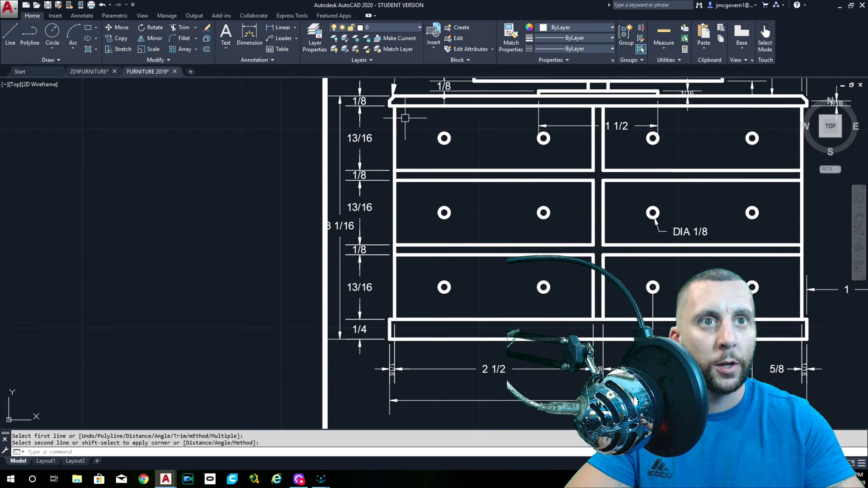
{"action": "scroll", "coordinate": [401, 111], "scroll_direction": "down", "scroll_amount": 4}
{"action": "middle_click_drag", "start_coordinate": [237, 216], "coordinate": [735, 335]}
{"action": "scroll", "coordinate": [401, 291], "scroll_direction": "up", "scroll_amount": 4}
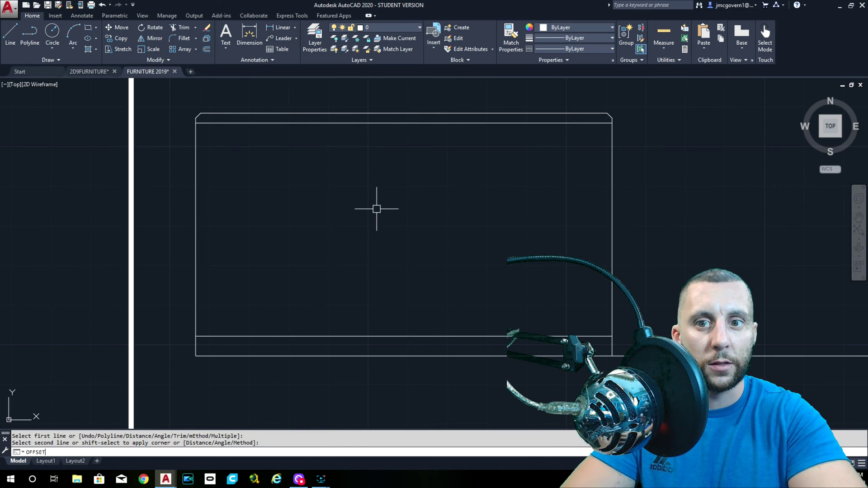
Offset the dresser's left and right edges 1/16 inward to mark the inset sides
{"action": "key", "text": "Return"}
{"action": "key", "text": "Return"}
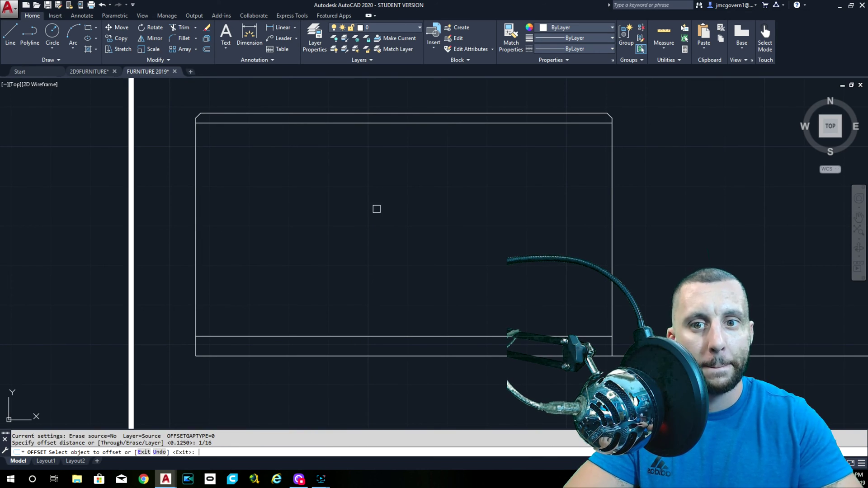
{"action": "left_click", "coordinate": [197, 217]}
{"action": "left_click", "coordinate": [256, 217]}
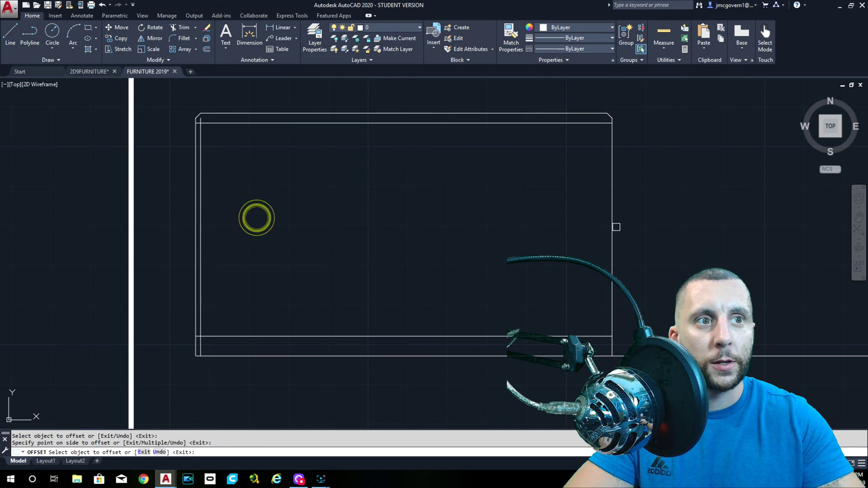
{"action": "left_click", "coordinate": [612, 221]}
{"action": "left_click", "coordinate": [577, 223]}
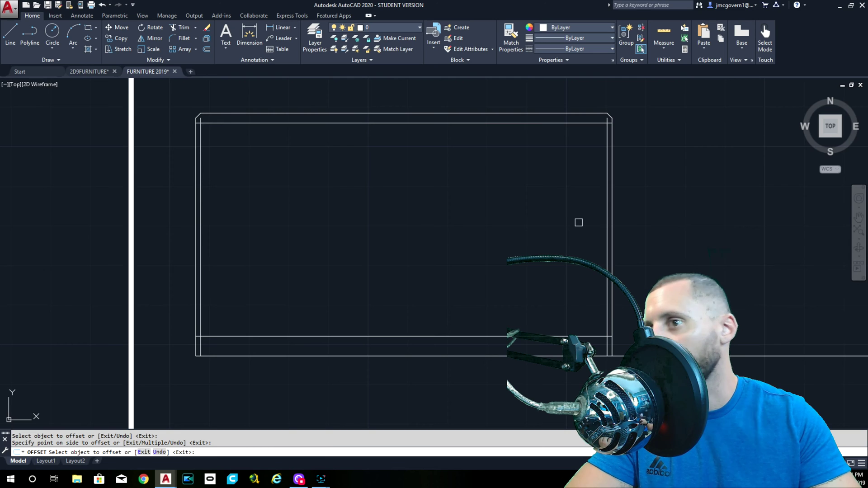
{"action": "key", "text": "Escape"}
Trim the outer left edge below the top slab and the inset left line inside the slab
{"action": "type", "text": "tr"}
{"action": "key", "text": "Return"}
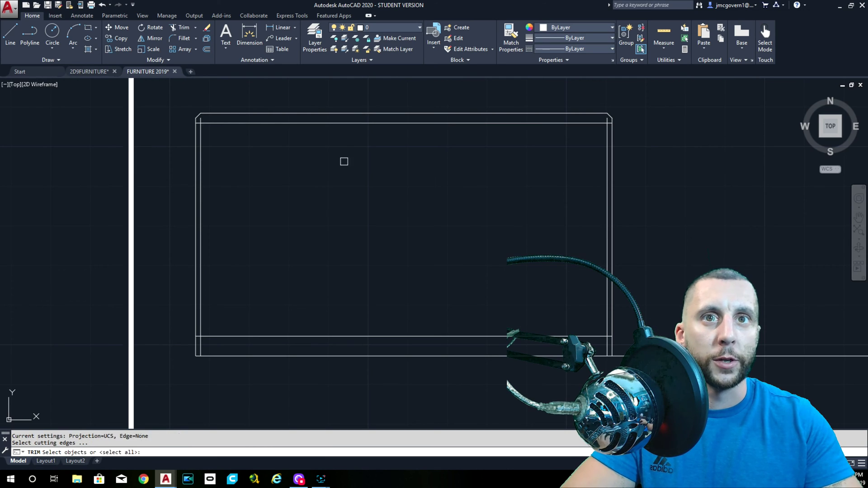
{"action": "key", "text": "Return"}
{"action": "scroll", "coordinate": [212, 124], "scroll_direction": "up", "scroll_amount": 4}
{"action": "left_click", "coordinate": [165, 141]}
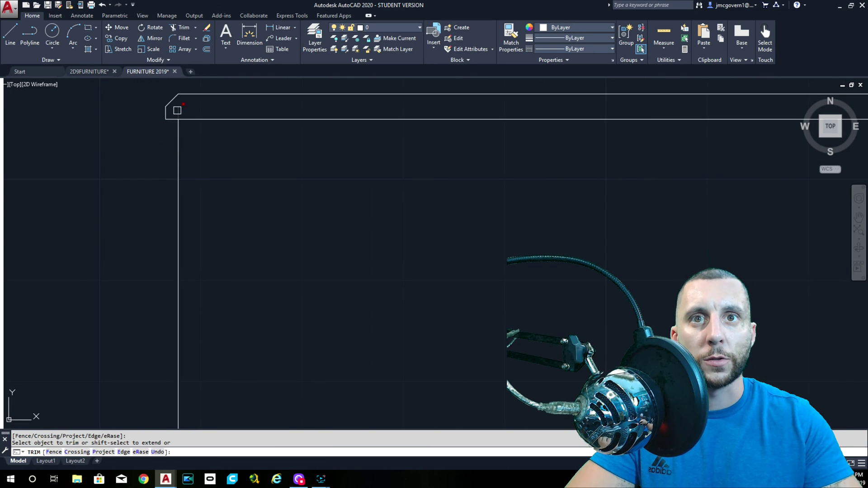
{"action": "left_click", "coordinate": [178, 111]}
{"action": "scroll", "coordinate": [211, 123], "scroll_direction": "down", "scroll_amount": 3}
Draw a vertical line closing the left end of the dresser base between its upper and lower lines
{"action": "middle_click_drag", "start_coordinate": [279, 228], "coordinate": [279, 167]}
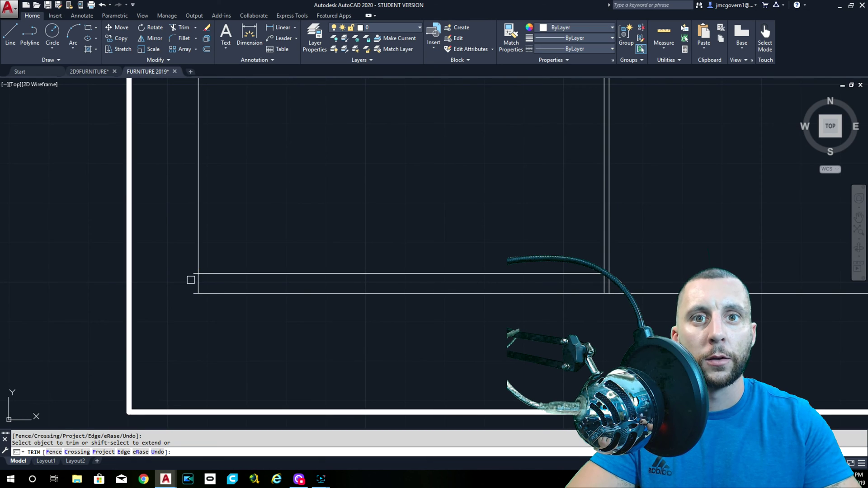
{"action": "scroll", "coordinate": [198, 287], "scroll_direction": "up", "scroll_amount": 4}
{"action": "middle_click_drag", "start_coordinate": [198, 287], "coordinate": [198, 229]}
{"action": "key", "text": "Escape"}
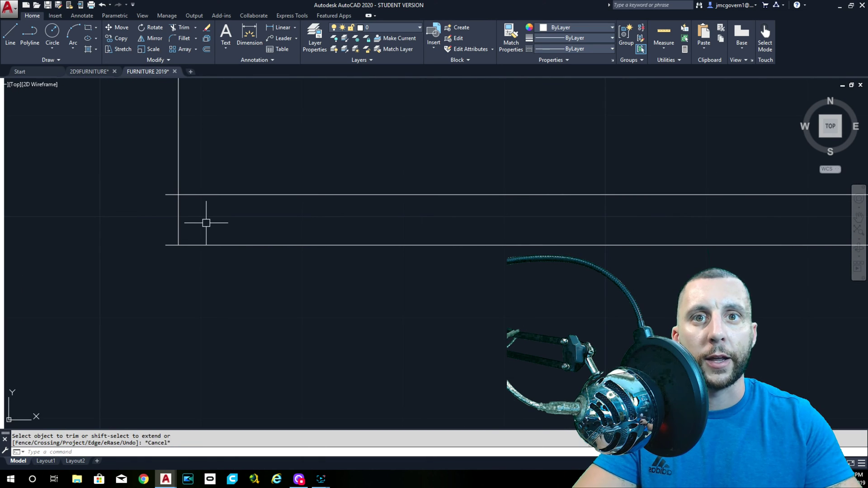
{"action": "type", "text": "l"}
{"action": "key", "text": "Return"}
{"action": "left_click", "coordinate": [166, 195]}
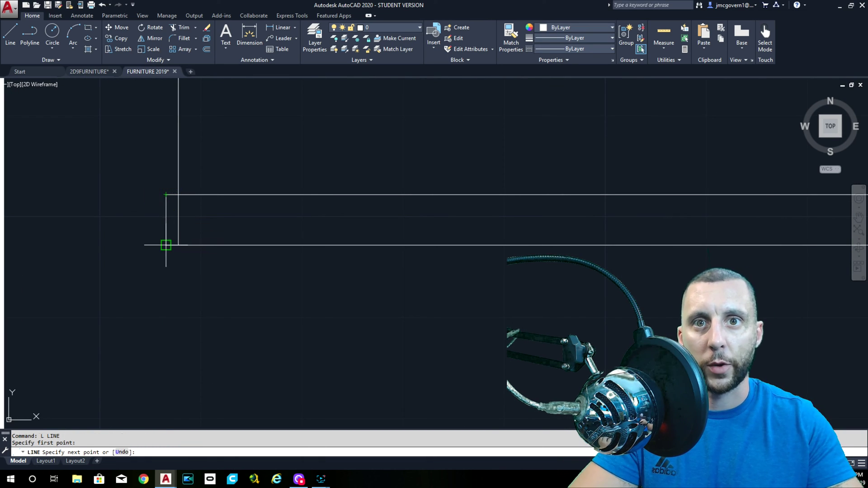
{"action": "left_click", "coordinate": [166, 245]}
{"action": "key", "text": "Escape"}
Trim the inset left side line out of the dresser base
{"action": "type", "text": "tr"}
{"action": "key", "text": "Return"}
{"action": "left_click", "coordinate": [188, 216]}
{"action": "left_click", "coordinate": [172, 220]}
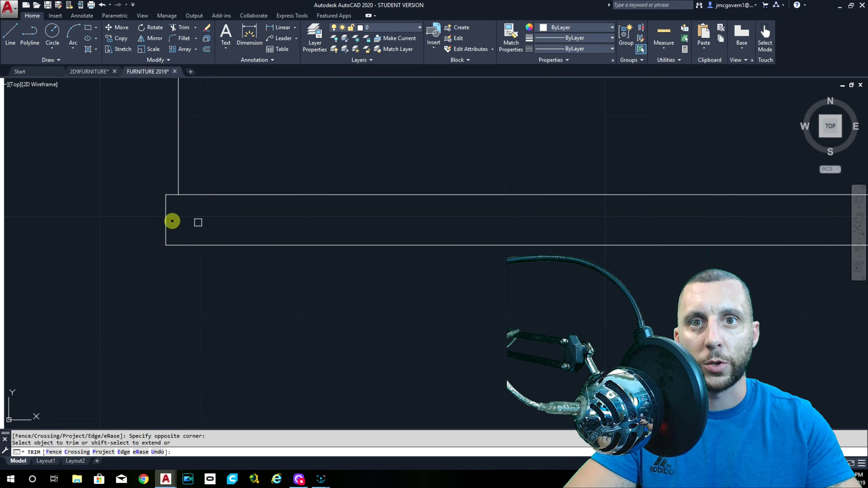
Trim the inset right side line out of the dresser base
{"action": "scroll", "coordinate": [197, 221], "scroll_direction": "down", "scroll_amount": 3}
{"action": "middle_click_drag", "start_coordinate": [411, 244], "coordinate": [292, 283]}
{"action": "scroll", "coordinate": [485, 265], "scroll_direction": "up", "scroll_amount": 4}
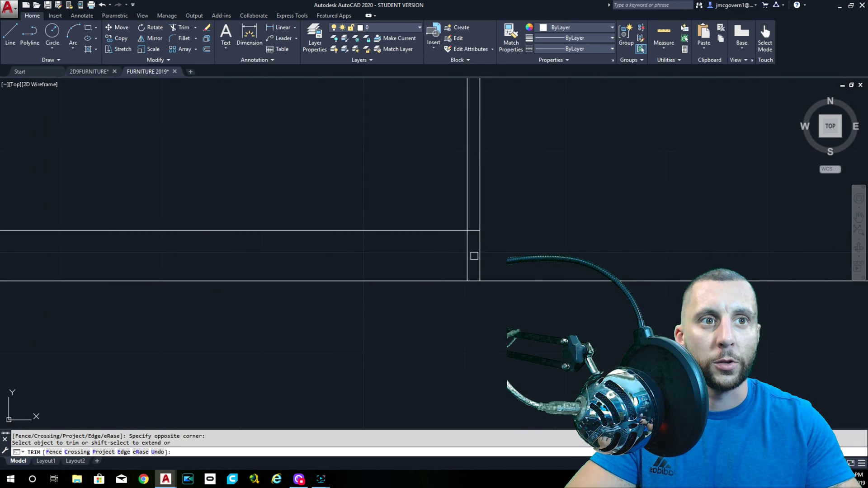
{"action": "left_click", "coordinate": [481, 212]}
{"action": "scroll", "coordinate": [470, 239], "scroll_direction": "down", "scroll_amount": 5}
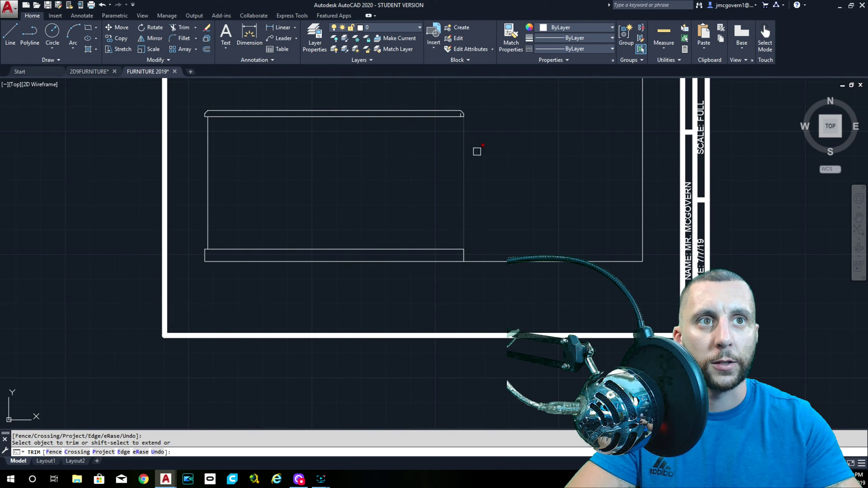
Undo the last trim, and trim the outer right edge above the base and the inset line's end inside the top slab
{"action": "key", "text": "ctrl+z"}
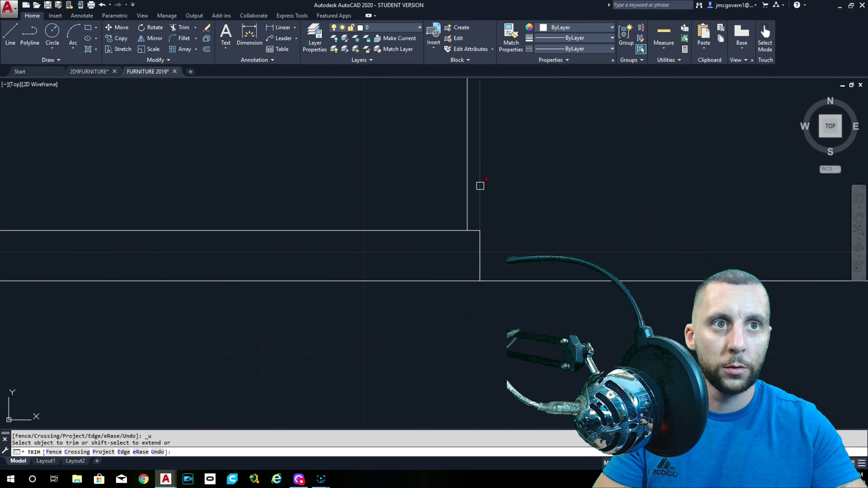
{"action": "scroll", "coordinate": [480, 184], "scroll_direction": "down", "scroll_amount": 5}
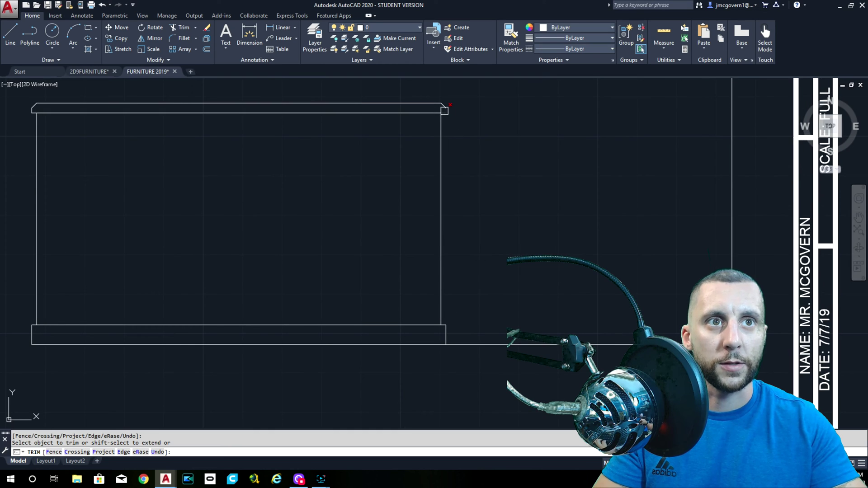
{"action": "mouse_move", "coordinate": [487, 214]}
{"action": "middle_mouse_down"}
{"action": "mouse_move", "coordinate": [487, 164]}
{"action": "mouse_move", "coordinate": [463, 227]}
{"action": "middle_mouse_up"}
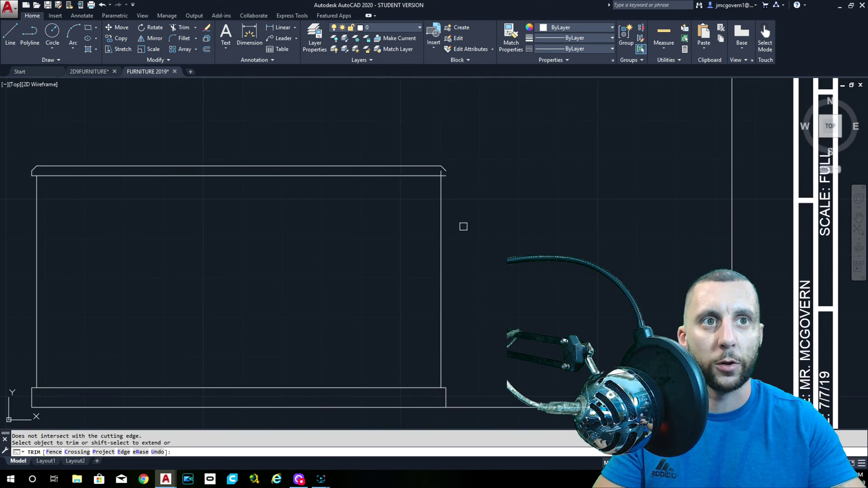
{"action": "scroll", "coordinate": [446, 170], "scroll_direction": "up", "scroll_amount": 5}
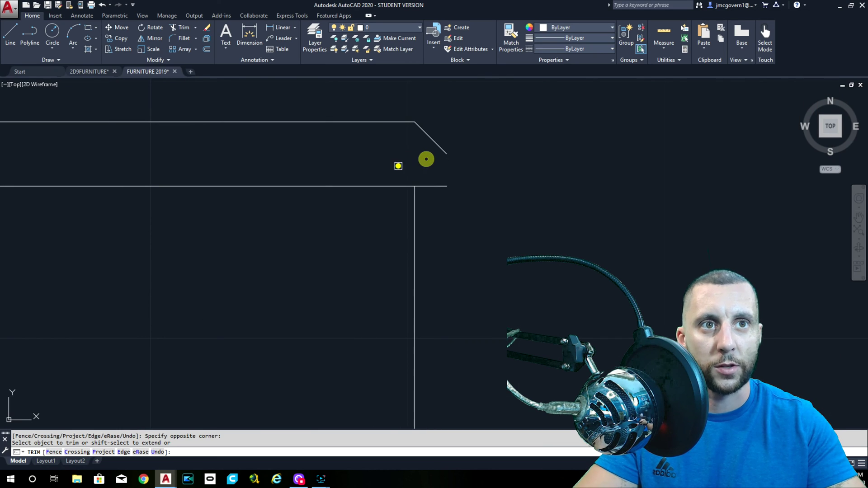
Draw a vertical line closing the right end of the dresser's top slab, from the chamfer down to the slab's lower line
{"action": "key", "text": "Escape"}
{"action": "type", "text": "l"}
{"action": "key", "text": "Return"}
{"action": "left_click", "coordinate": [448, 158]}
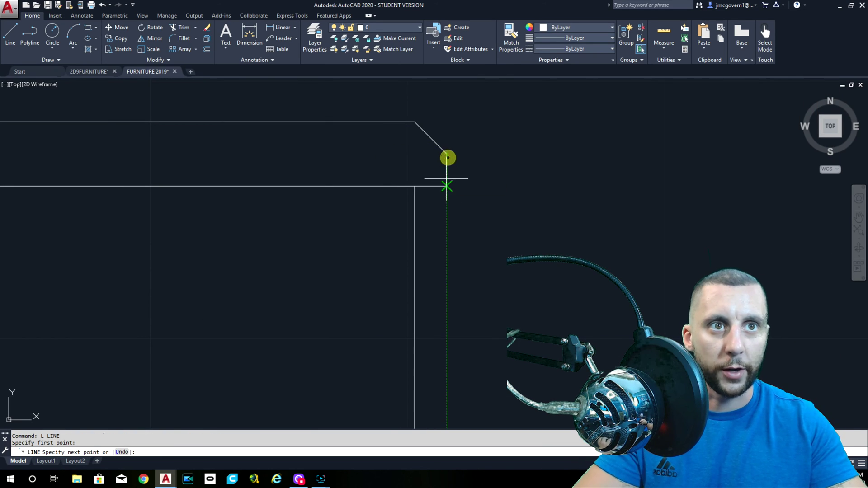
{"action": "left_click", "coordinate": [446, 181]}
{"action": "key", "text": "Escape"}
Examine the drawer heights and gaps dimensioned on the dresser in the reference drawing
{"action": "scroll", "coordinate": [482, 190], "scroll_direction": "down", "scroll_amount": 8}
{"action": "middle_click_drag", "start_coordinate": [514, 249], "coordinate": [594, 217]}
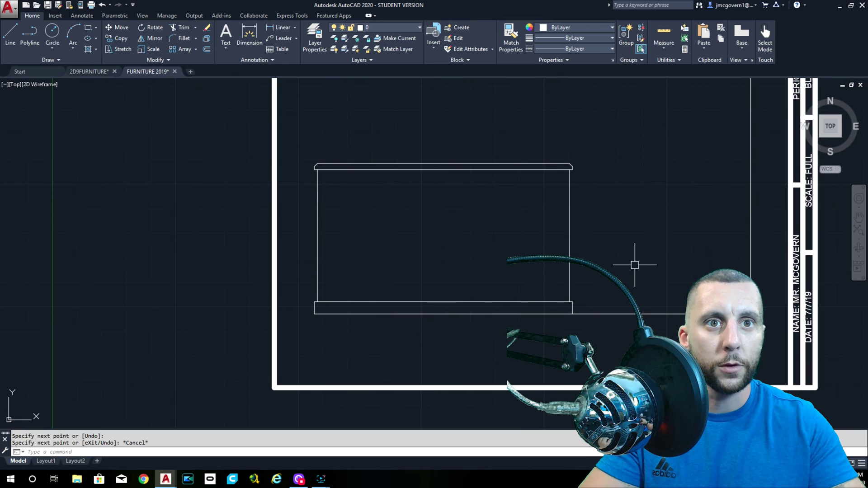
{"action": "middle_click_drag", "start_coordinate": [633, 265], "coordinate": [428, 254]}
{"action": "scroll", "coordinate": [440, 252], "scroll_direction": "down", "scroll_amount": 6}
{"action": "mouse_move", "coordinate": [609, 278]}
{"action": "middle_mouse_down"}
{"action": "mouse_move", "coordinate": [398, 277]}
{"action": "mouse_move", "coordinate": [510, 242]}
{"action": "middle_mouse_up"}
{"action": "scroll", "coordinate": [419, 257], "scroll_direction": "up", "scroll_amount": 8}
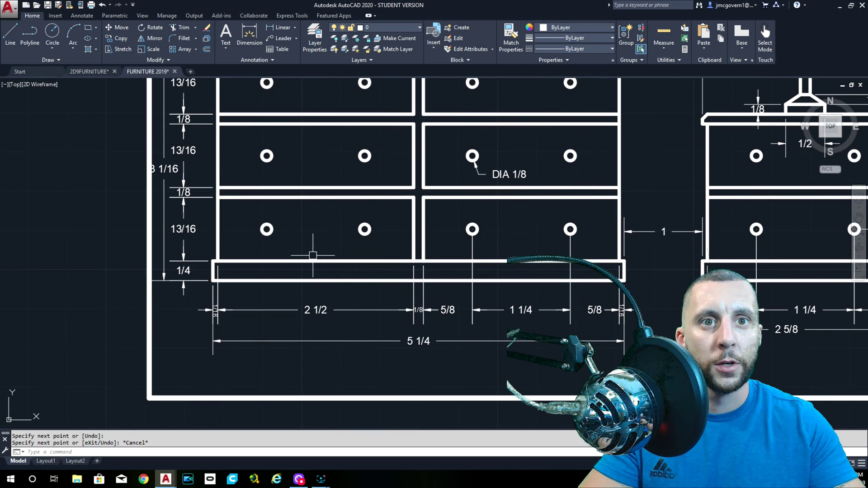
{"action": "middle_click_drag", "start_coordinate": [313, 255], "coordinate": [317, 223]}
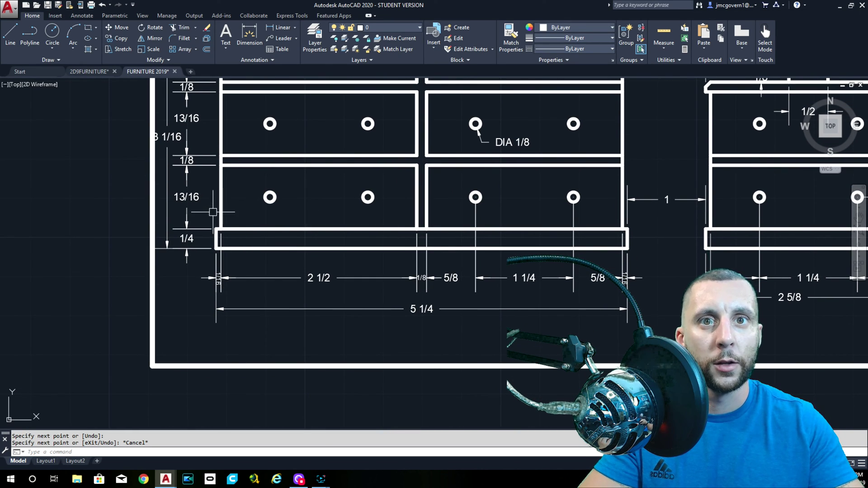
{"action": "scroll", "coordinate": [226, 185], "scroll_direction": "down", "scroll_amount": 6}
{"action": "middle_click_drag", "start_coordinate": [201, 240], "coordinate": [548, 275]}
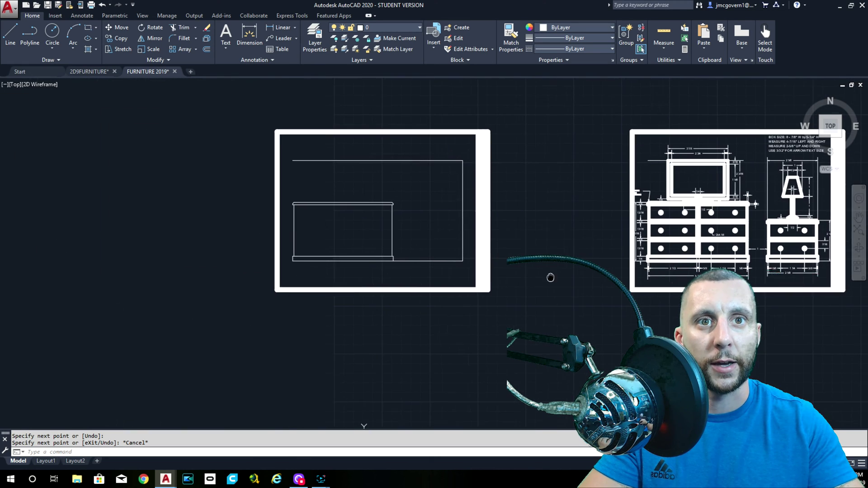
{"action": "scroll", "coordinate": [333, 242], "scroll_direction": "up", "scroll_amount": 4}
Offset the upper line of the dresser base 13/16 upward to mark the top of the bottom drawer row
{"action": "left_click", "coordinate": [207, 52]}
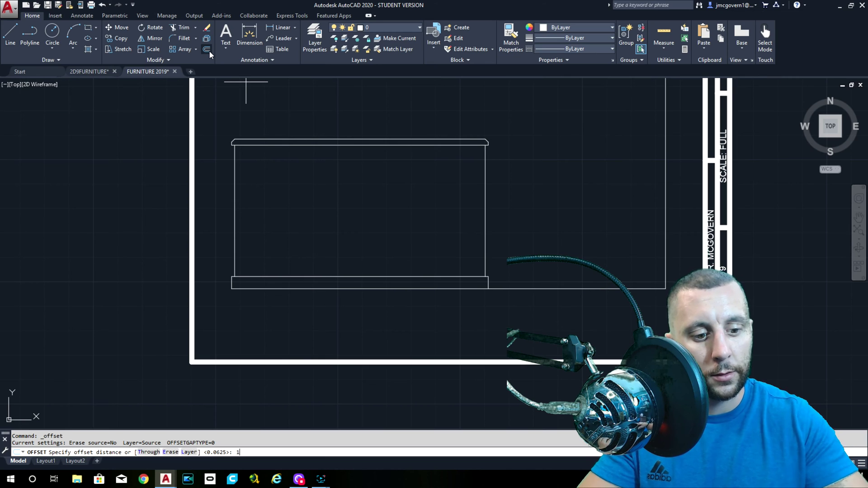
{"action": "type", "text": "13/16"}
{"action": "key", "text": "Return"}
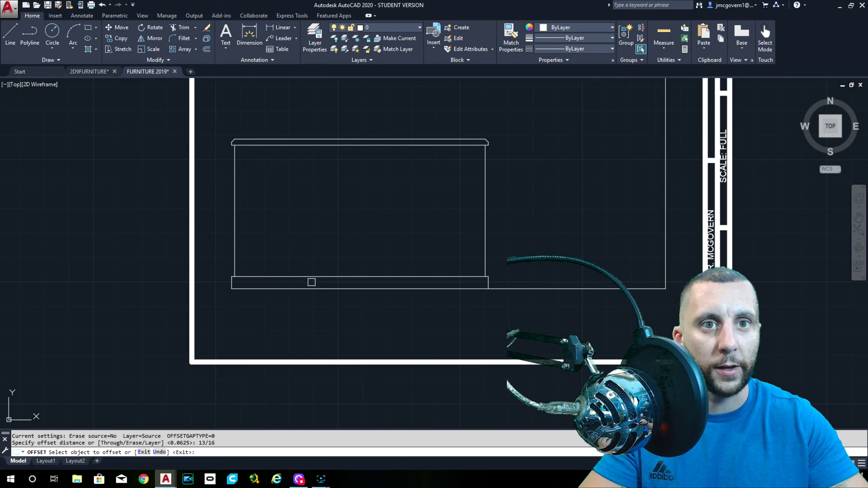
{"action": "left_click", "coordinate": [311, 277]}
{"action": "left_click", "coordinate": [316, 237]}
{"action": "key", "text": "Return"}
{"action": "key", "text": "Return"}
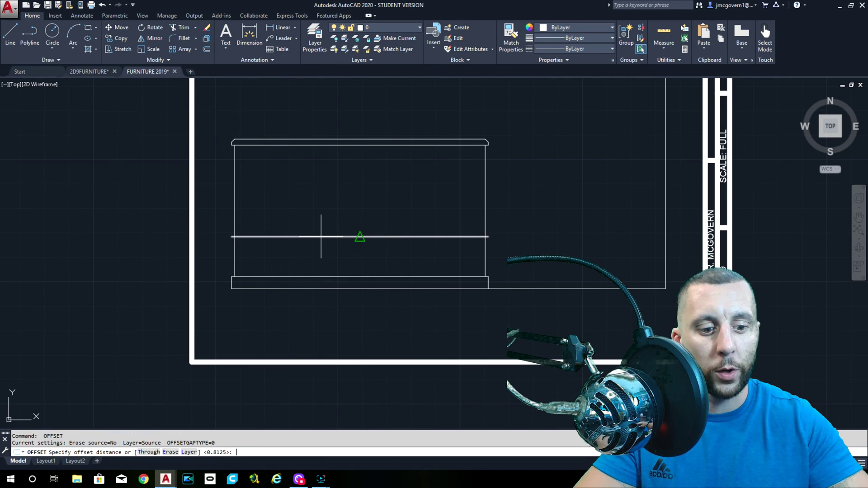
Offset the line above the bottom drawer row 1/8 upward to form the lower rail
{"action": "key", "text": "Return"}
{"action": "left_click", "coordinate": [320, 236]}
{"action": "left_click", "coordinate": [316, 208]}
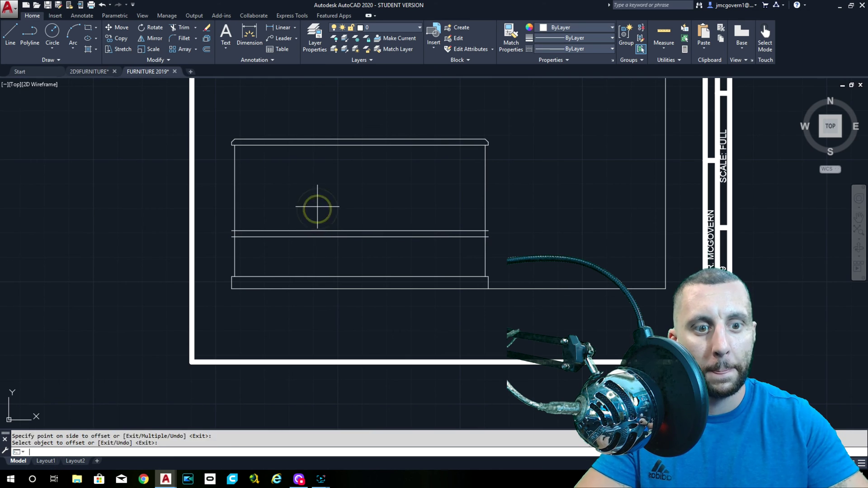
{"action": "key", "text": "Return"}
{"action": "key", "text": "Return"}
Offset the lower rail's upper line 13/16 upward to mark the top of the middle drawer row
{"action": "type", "text": "13/16"}
{"action": "key", "text": "Return"}
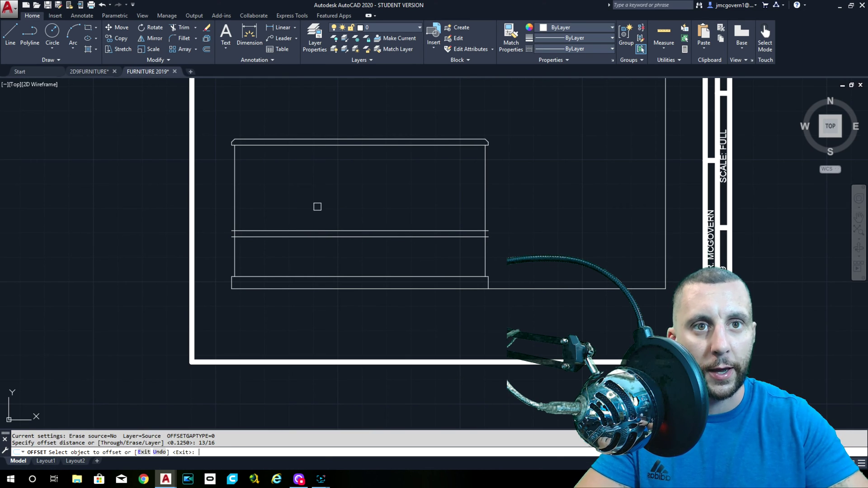
{"action": "left_click", "coordinate": [323, 232]}
{"action": "left_click", "coordinate": [324, 211]}
{"action": "key", "text": "Return"}
{"action": "key", "text": "Return"}
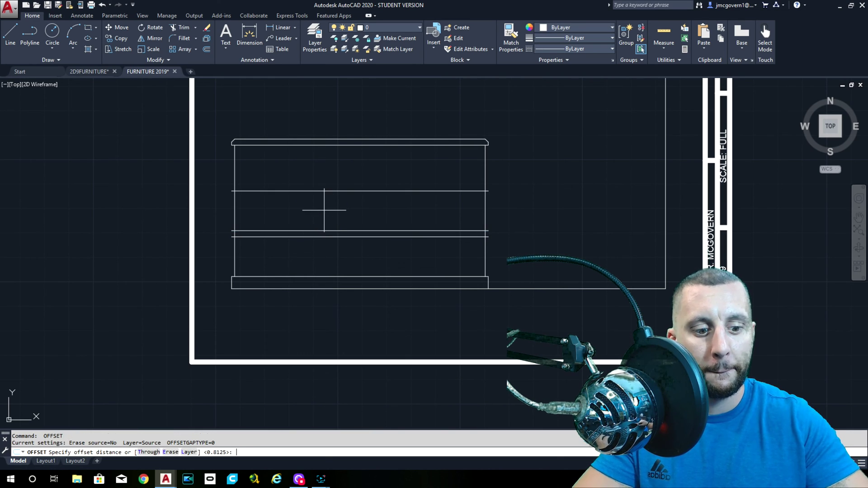
Offset the line above the middle drawer row 1/8 upward to form the upper rail
{"action": "type", "text": "1/8"}
{"action": "key", "text": "Return"}
{"action": "left_click", "coordinate": [314, 189]}
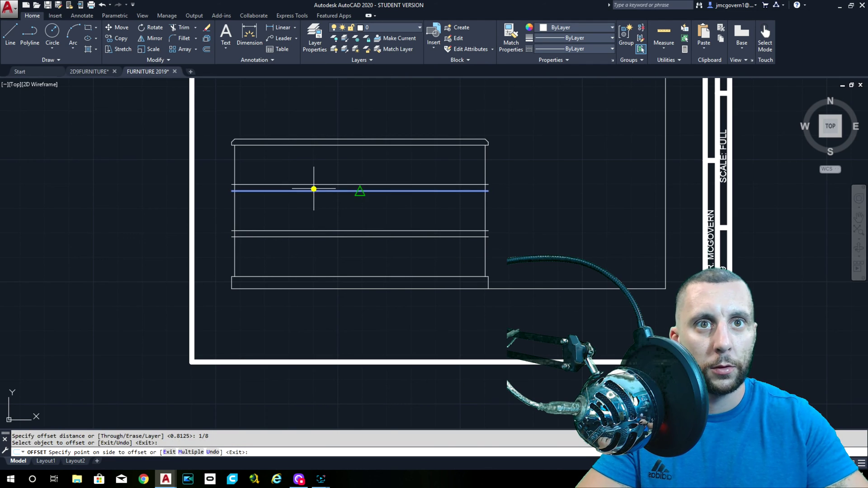
{"action": "left_click", "coordinate": [314, 178]}
{"action": "key", "text": "Escape"}
{"action": "type", "text": "T"}
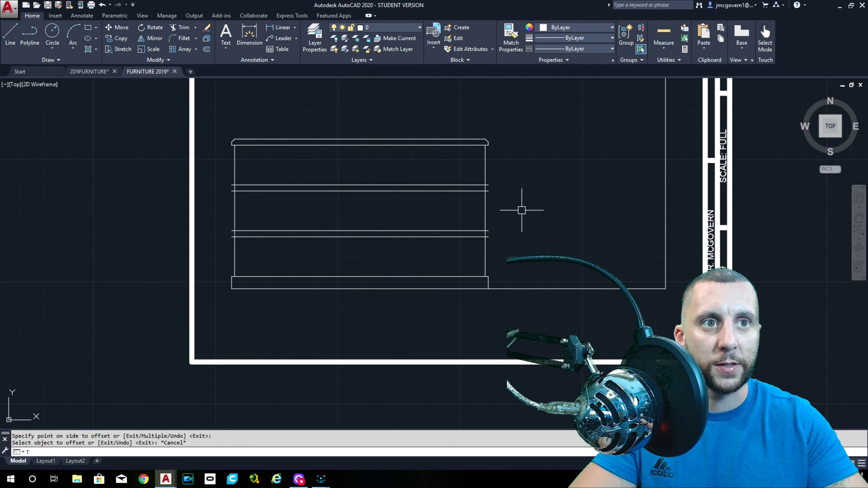
{"action": "type", "text": "r"}
{"action": "key", "text": "Return"}
{"action": "scroll", "coordinate": [510, 199], "scroll_direction": "up", "scroll_amount": 4}
{"action": "left_click", "coordinate": [487, 140]}
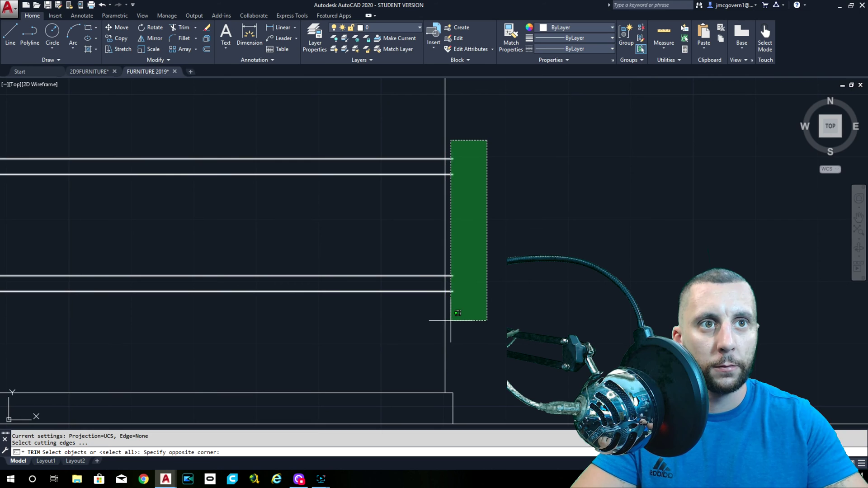
{"action": "left_click", "coordinate": [450, 320]}
{"action": "scroll", "coordinate": [466, 307], "scroll_direction": "down", "scroll_amount": 2}
{"action": "key", "text": "Escape"}
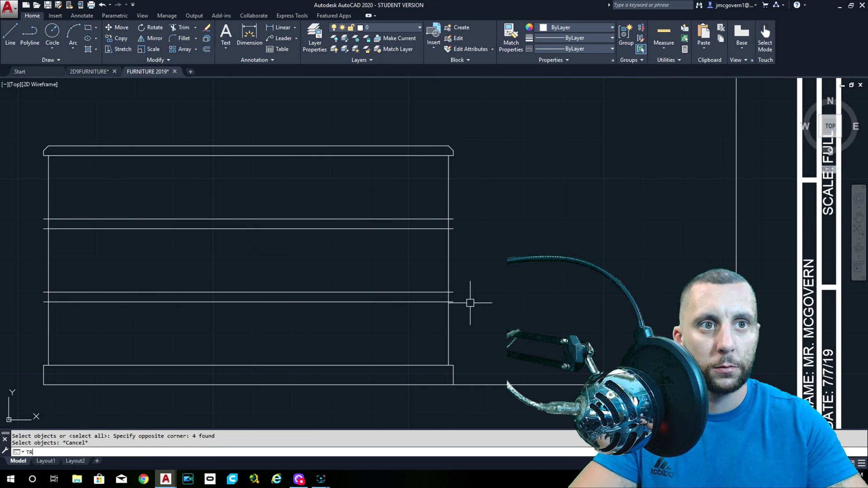
Trim the ends of the four rail lines that extend past the dresser's right and left side lines
{"action": "type", "text": "TR"}
{"action": "key", "text": "Return"}
{"action": "left_click", "coordinate": [480, 202]}
{"action": "left_click", "coordinate": [452, 323]}
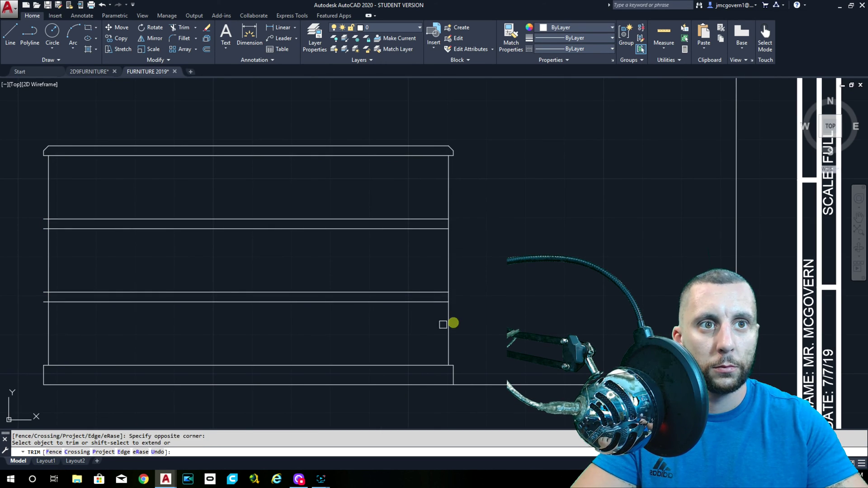
{"action": "middle_click_drag", "start_coordinate": [129, 229], "coordinate": [329, 202]}
{"action": "scroll", "coordinate": [241, 178], "scroll_direction": "up", "scroll_amount": 2}
{"action": "scroll", "coordinate": [246, 174], "scroll_direction": "down", "scroll_amount": 2}
{"action": "left_click", "coordinate": [247, 177]}
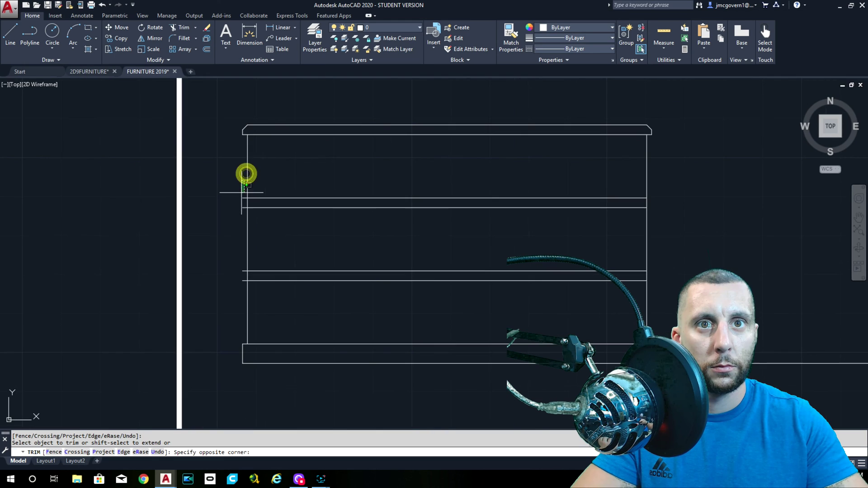
{"action": "left_click", "coordinate": [218, 290]}
Examine the width and position of the dresser's vertical centre divider in the reference drawing
{"action": "scroll", "coordinate": [214, 290], "scroll_direction": "down", "scroll_amount": 3}
{"action": "middle_click_drag", "start_coordinate": [405, 251], "coordinate": [183, 250]}
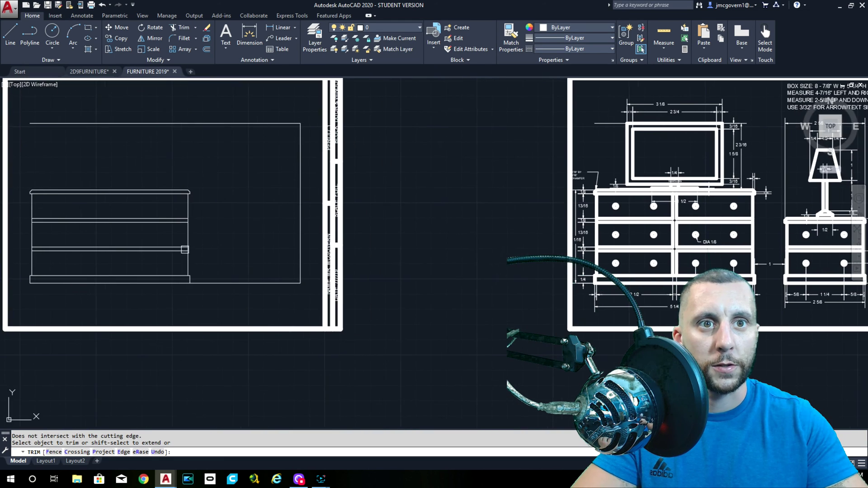
{"action": "middle_click_drag", "start_coordinate": [502, 251], "coordinate": [415, 252]}
{"action": "left_click", "coordinate": [600, 239]}
{"action": "scroll", "coordinate": [600, 240], "scroll_direction": "up", "scroll_amount": 4}
{"action": "left_click", "coordinate": [592, 317]}
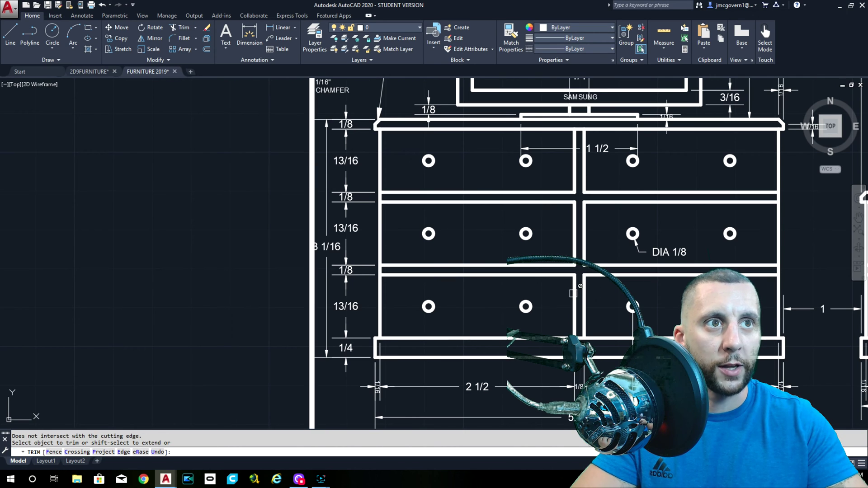
{"action": "scroll", "coordinate": [574, 294], "scroll_direction": "down", "scroll_amount": 4}
{"action": "middle_click_drag", "start_coordinate": [397, 275], "coordinate": [490, 233]}
{"action": "scroll", "coordinate": [375, 227], "scroll_direction": "up", "scroll_amount": 3}
{"action": "key", "text": "Escape"}
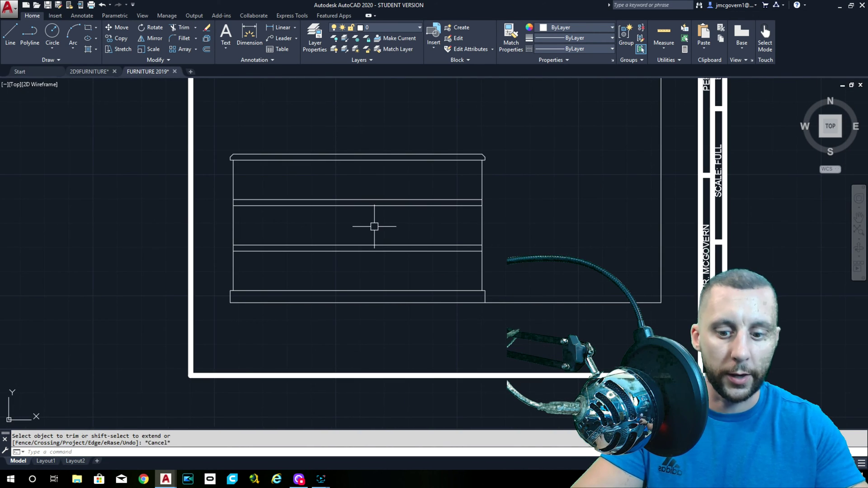
Draw a vertical centre line from the midpoint of the dresser's top edge to the midpoint of the base's upper line
{"action": "type", "text": "l"}
{"action": "key", "text": "Return"}
{"action": "left_click", "coordinate": [358, 157]}
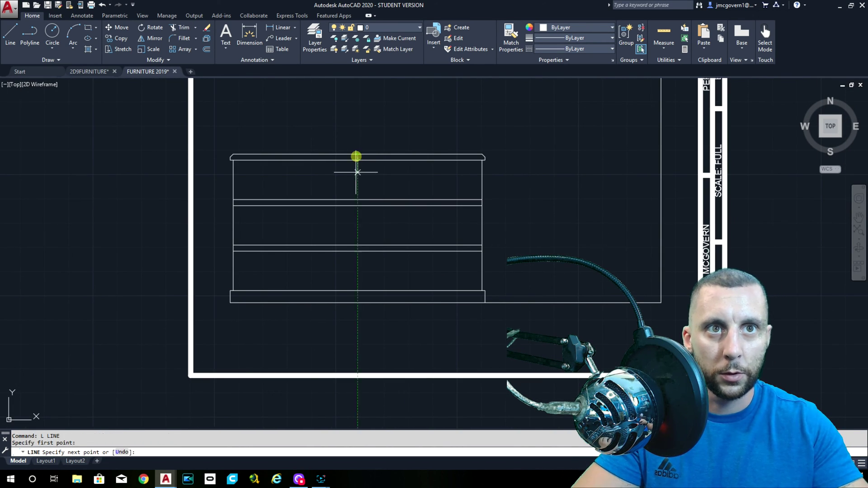
{"action": "left_click", "coordinate": [357, 291]}
{"action": "key", "text": "Escape"}
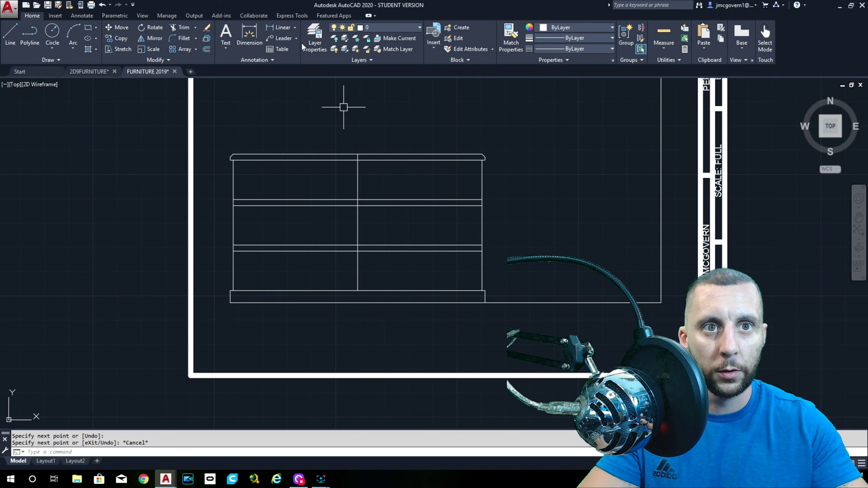
Offset the dresser's vertical centre line 1/16 to both the left and the right
{"action": "left_click", "coordinate": [206, 49]}
{"action": "type", "text": "1/16"}
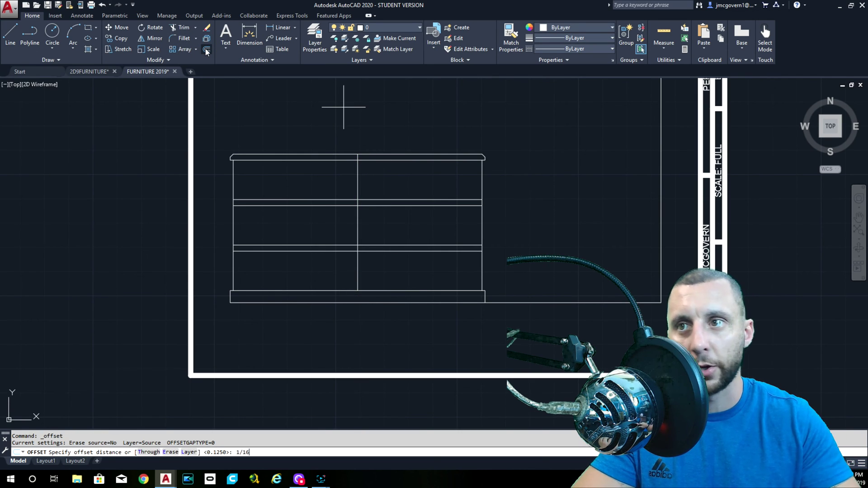
{"action": "key", "text": "Return"}
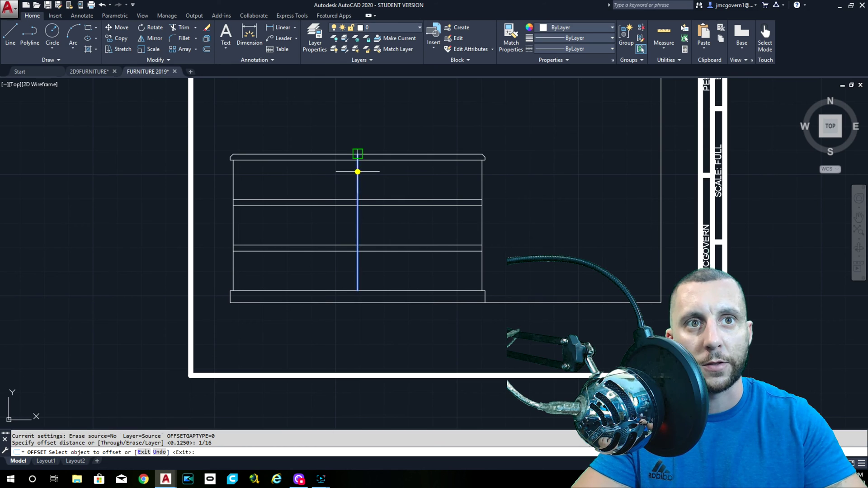
{"action": "left_click", "coordinate": [357, 171]}
{"action": "left_click", "coordinate": [335, 171]}
{"action": "left_click", "coordinate": [358, 175]}
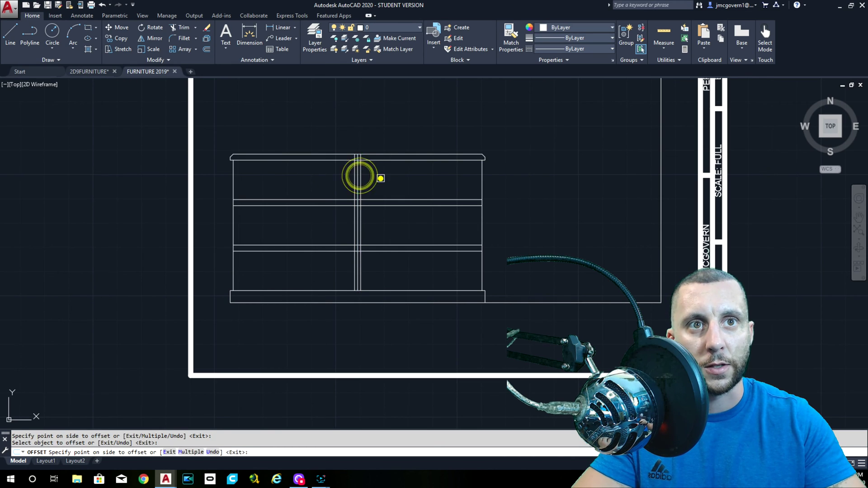
{"action": "left_click", "coordinate": [381, 178]}
{"action": "key", "text": "Escape"}
Erase the original centre line between the two divider lines
{"action": "scroll", "coordinate": [358, 179], "scroll_direction": "up", "scroll_amount": 4}
{"action": "left_click", "coordinate": [357, 177]}
{"action": "key", "text": "Delete"}
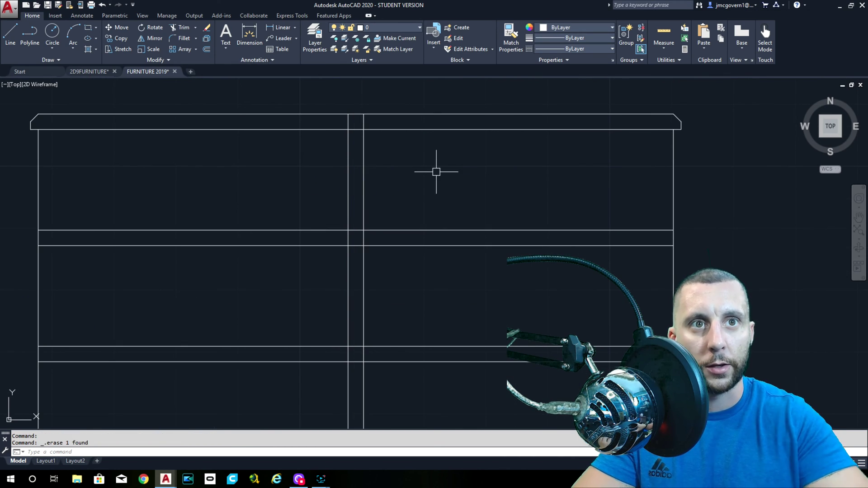
Trim the upper and lower rail lines out of the gap between the two vertical divider lines
{"action": "key", "text": "Return"}
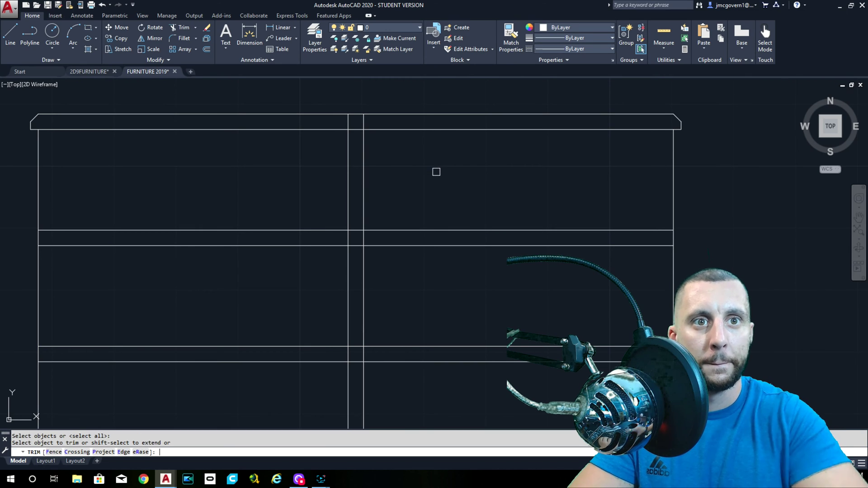
{"action": "scroll", "coordinate": [353, 213], "scroll_direction": "up", "scroll_amount": 2}
{"action": "left_click", "coordinate": [353, 214]}
{"action": "left_click", "coordinate": [347, 259]}
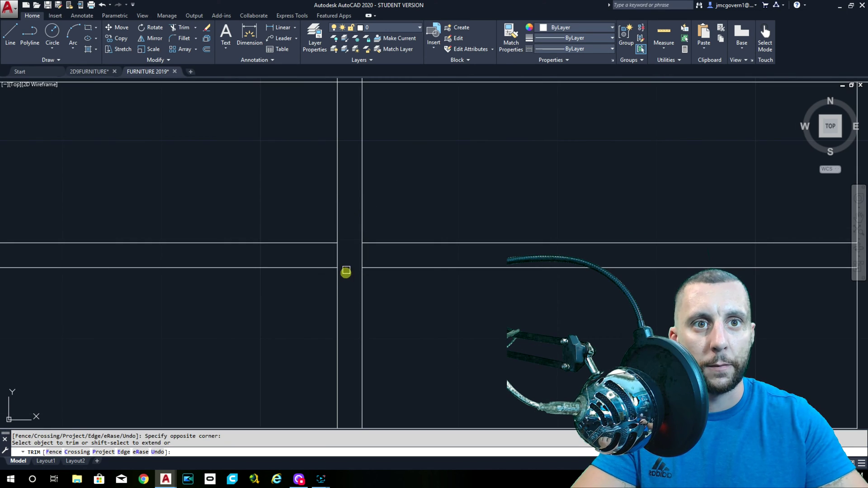
{"action": "scroll", "coordinate": [344, 271], "scroll_direction": "down", "scroll_amount": 5}
{"action": "middle_click_drag", "start_coordinate": [337, 300], "coordinate": [357, 221]}
{"action": "scroll", "coordinate": [361, 230], "scroll_direction": "up", "scroll_amount": 3}
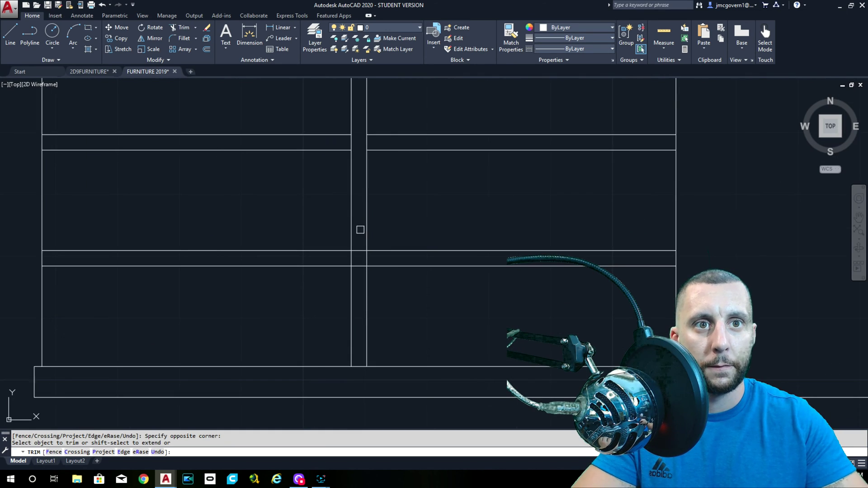
{"action": "left_click", "coordinate": [360, 279]}
Trim the vertical divider lines out of the lower and upper rails
{"action": "left_click", "coordinate": [379, 258]}
{"action": "left_click", "coordinate": [334, 256]}
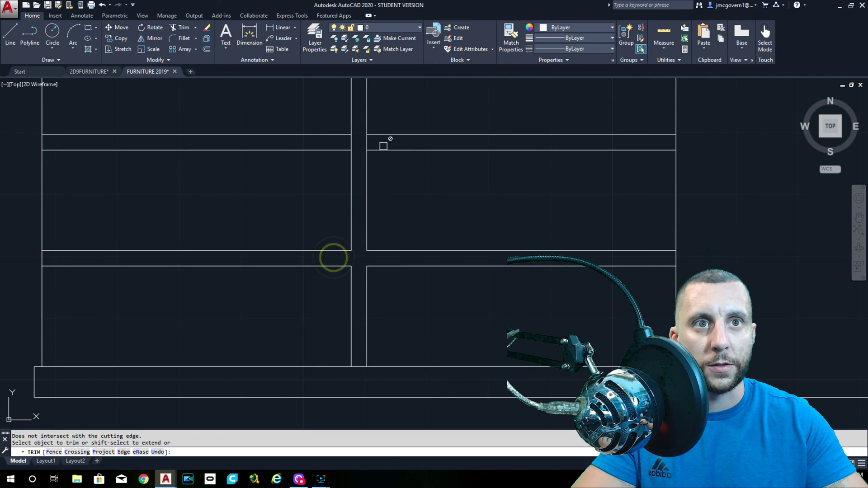
{"action": "left_click", "coordinate": [383, 146]}
{"action": "left_click", "coordinate": [326, 136]}
Trim the ends of the two divider lines that run into the dresser's top slab
{"action": "middle_click_drag", "start_coordinate": [326, 136], "coordinate": [304, 263]}
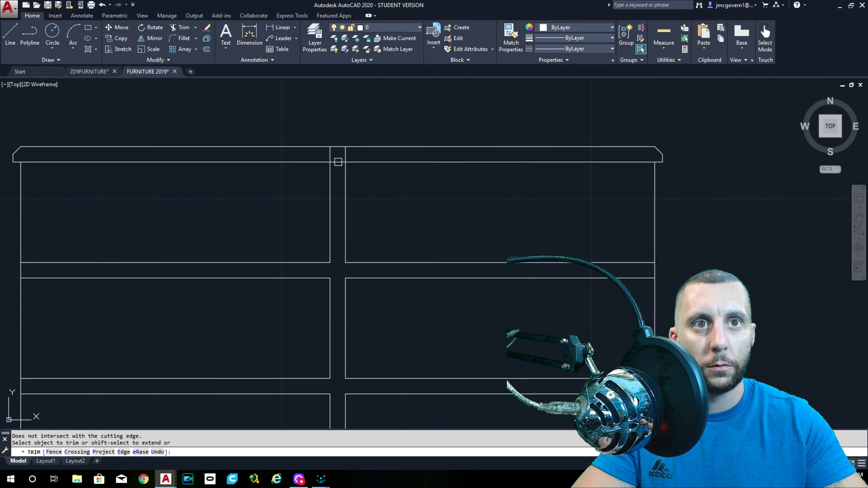
{"action": "left_click", "coordinate": [354, 153]}
{"action": "left_click", "coordinate": [316, 151]}
{"action": "scroll", "coordinate": [362, 156], "scroll_direction": "down", "scroll_amount": 3}
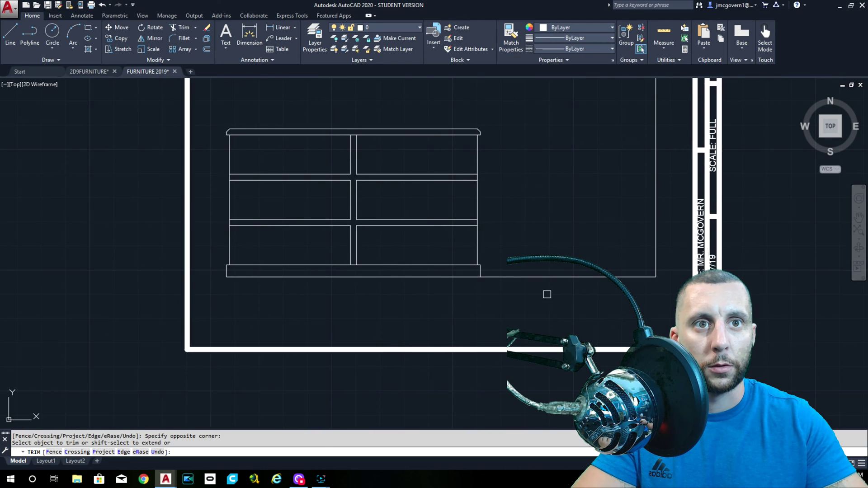
{"action": "key", "text": "Escape"}
Examine the drawer knobs' spacing and diameter on the dresser in the reference drawing
{"action": "scroll", "coordinate": [537, 277], "scroll_direction": "down", "scroll_amount": 3}
{"action": "middle_click_drag", "start_coordinate": [859, 297], "coordinate": [422, 281]}
{"action": "scroll", "coordinate": [510, 247], "scroll_direction": "up", "scroll_amount": 3}
{"action": "scroll", "coordinate": [510, 247], "scroll_direction": "up", "scroll_amount": 2}
{"action": "middle_click_drag", "start_coordinate": [600, 257], "coordinate": [477, 256]}
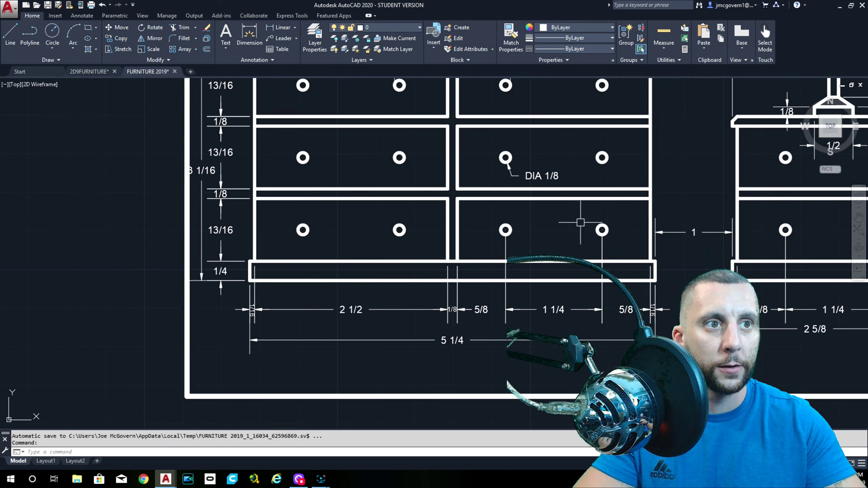
{"action": "scroll", "coordinate": [571, 221], "scroll_direction": "down", "scroll_amount": 2}
{"action": "middle_click_drag", "start_coordinate": [339, 250], "coordinate": [679, 250]}
{"action": "scroll", "coordinate": [325, 225], "scroll_direction": "up", "scroll_amount": 3}
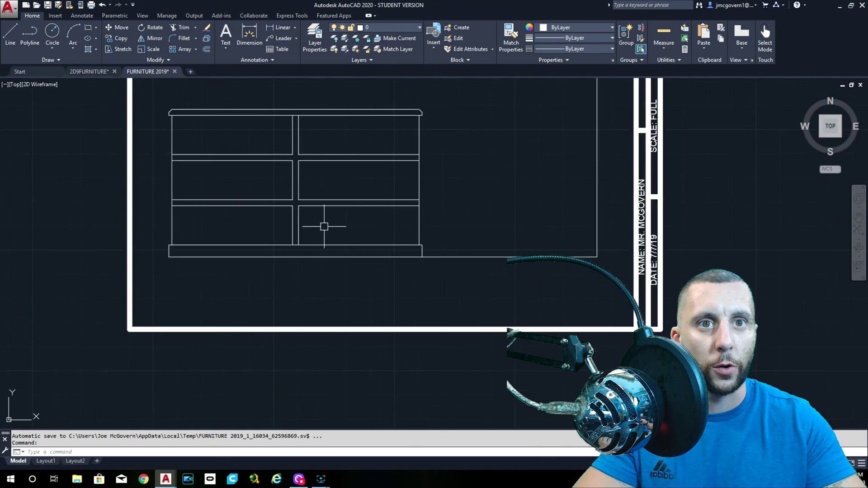
Draw a horizontal construction line across the middle of the dresser's lower-right drawer, from the divider to the dresser's side
{"action": "left_click", "coordinate": [12, 31]}
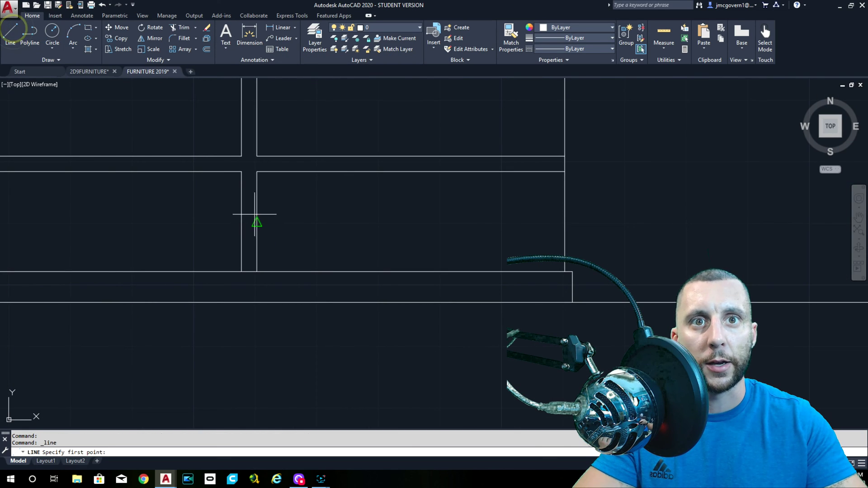
{"action": "left_click", "coordinate": [564, 222]}
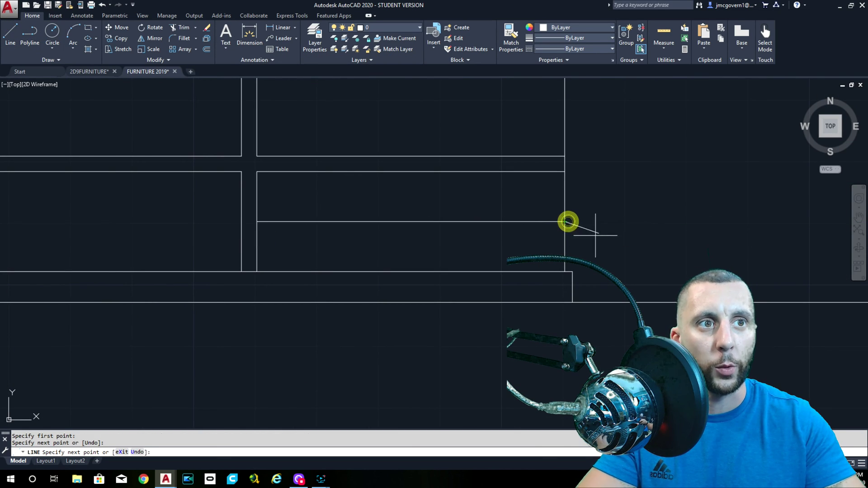
{"action": "key", "text": "Escape"}
{"action": "middle_click_drag", "start_coordinate": [439, 232], "coordinate": [464, 251]}
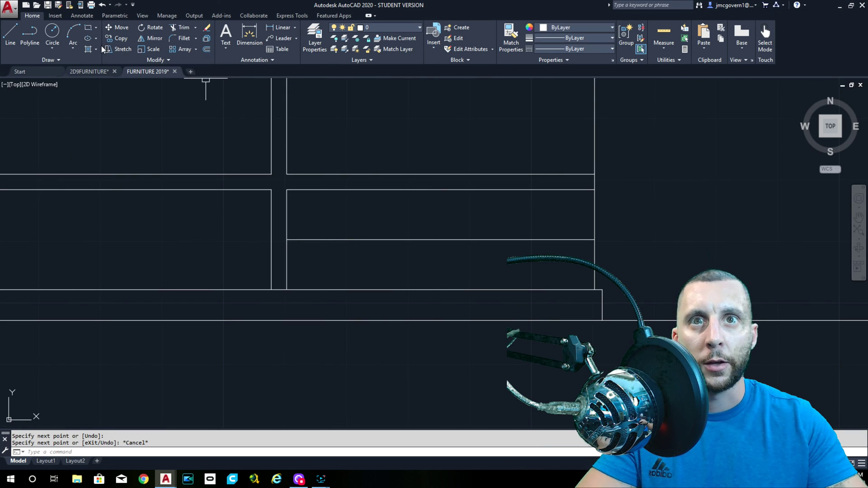
Offset the dresser's right side line 5/8 inward to locate the outer knob's center
{"action": "left_click", "coordinate": [206, 49]}
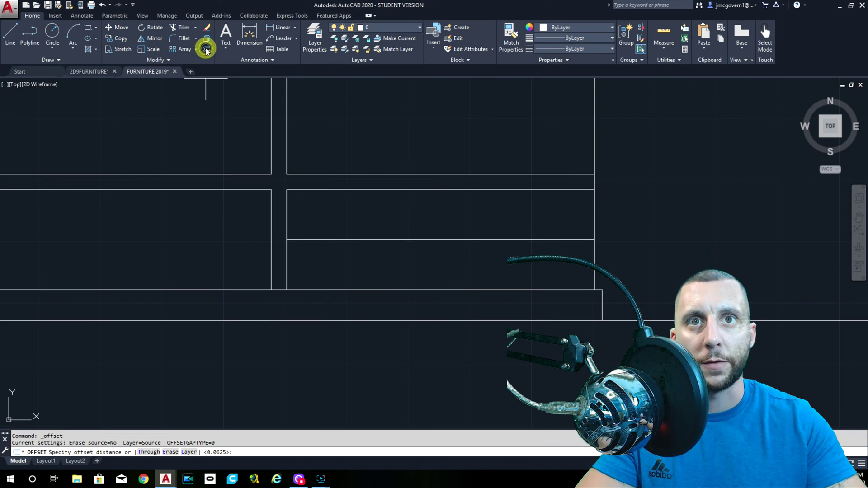
{"action": "type", "text": "5/8"}
{"action": "key", "text": "Return"}
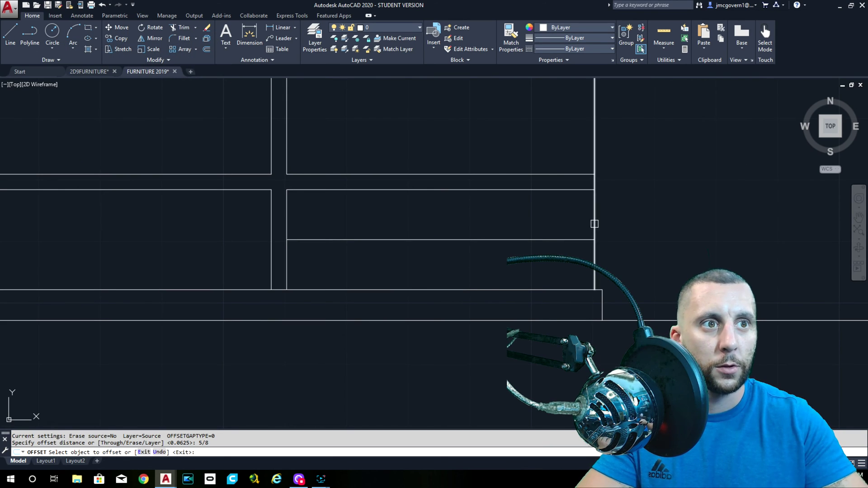
{"action": "left_click", "coordinate": [594, 219]}
{"action": "left_click", "coordinate": [537, 213]}
{"action": "key", "text": "Return"}
{"action": "key", "text": "Return"}
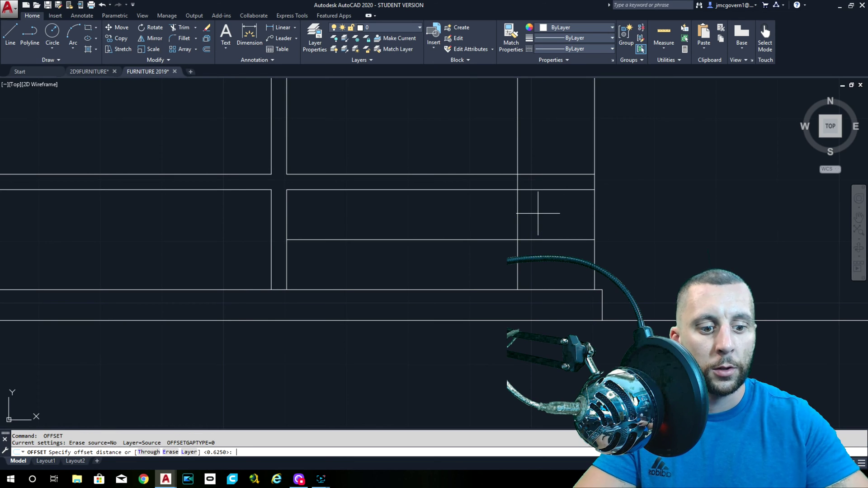
Offset the new vertical construction line 1-1/4 toward the divider to locate the inner knob's center
{"action": "type", "text": "1-1/4"}
{"action": "key", "text": "Return"}
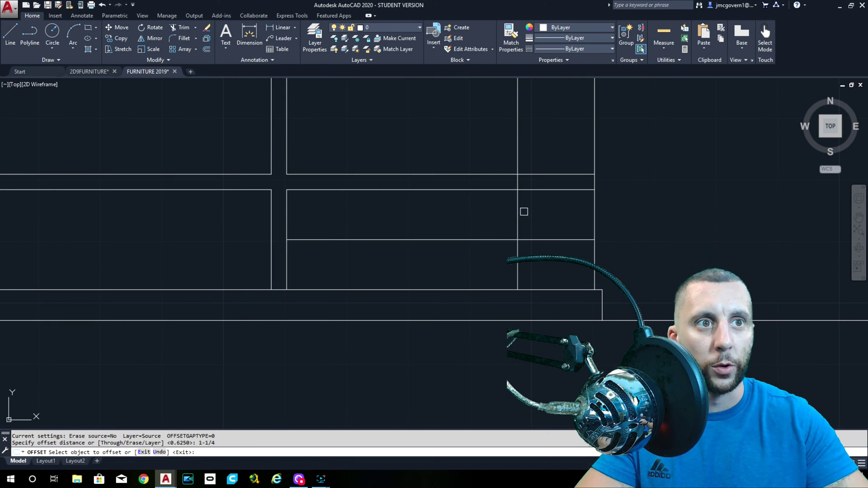
{"action": "left_click", "coordinate": [516, 213]}
{"action": "left_click", "coordinate": [450, 216]}
Recheck the dresser's knob spacing dimensions and the knob diameter callout in the reference drawing
{"action": "scroll", "coordinate": [458, 217], "scroll_direction": "down", "scroll_amount": 5}
{"action": "middle_click_drag", "start_coordinate": [657, 251], "coordinate": [69, 205]}
{"action": "middle_click_drag", "start_coordinate": [516, 239], "coordinate": [64, 241]}
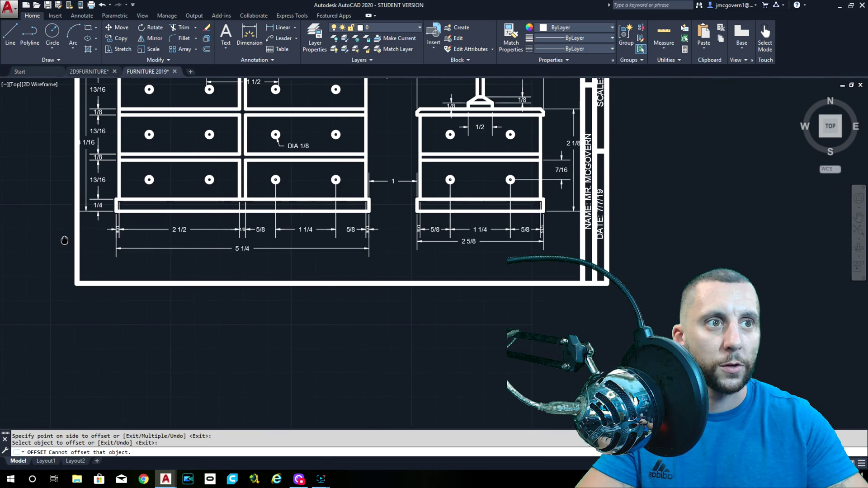
{"action": "left_click", "coordinate": [448, 208]}
{"action": "scroll", "coordinate": [447, 208], "scroll_direction": "up", "scroll_amount": 2}
{"action": "scroll", "coordinate": [447, 209], "scroll_direction": "down", "scroll_amount": 2}
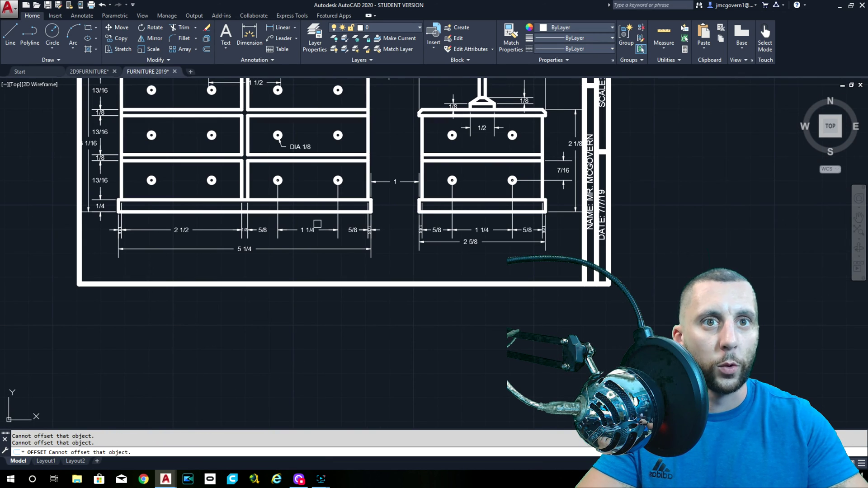
{"action": "scroll", "coordinate": [318, 224], "scroll_direction": "down", "scroll_amount": 4}
{"action": "scroll", "coordinate": [319, 227], "scroll_direction": "up", "scroll_amount": 6}
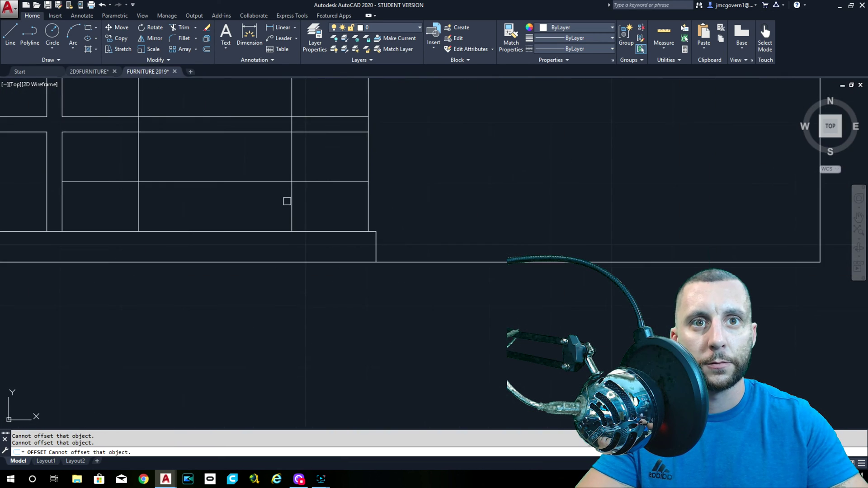
{"action": "scroll", "coordinate": [544, 223], "scroll_direction": "down", "scroll_amount": 5}
{"action": "scroll", "coordinate": [288, 239], "scroll_direction": "up", "scroll_amount": 4}
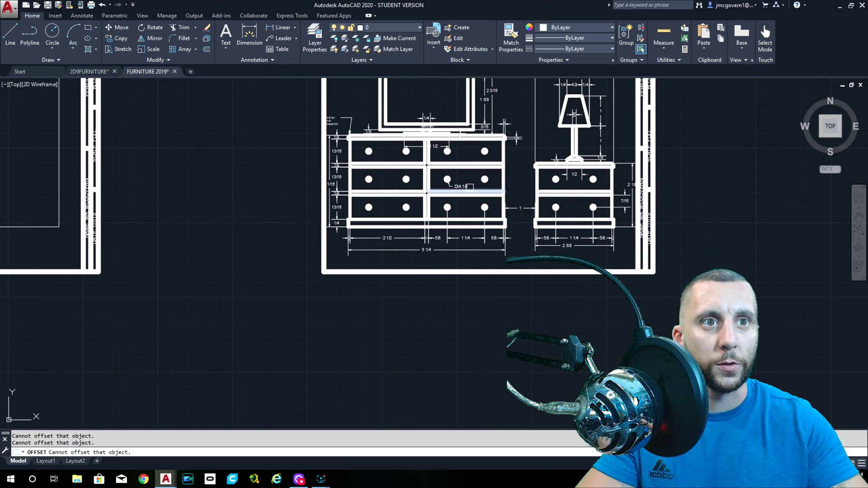
{"action": "scroll", "coordinate": [468, 188], "scroll_direction": "up", "scroll_amount": 3}
{"action": "scroll", "coordinate": [468, 189], "scroll_direction": "down", "scroll_amount": 3}
{"action": "scroll", "coordinate": [481, 199], "scroll_direction": "down", "scroll_amount": 1}
{"action": "middle_click_drag", "start_coordinate": [313, 214], "coordinate": [652, 253]}
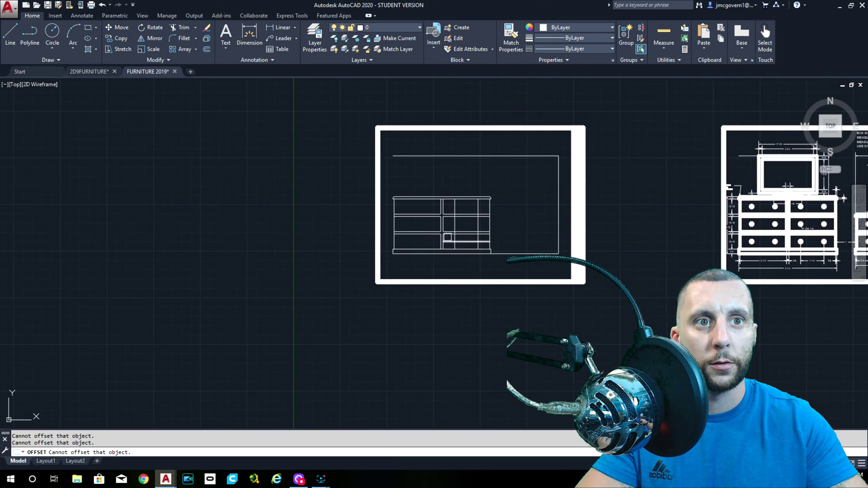
Draw a 1/8 diameter knob circle where the inner vertical construction line crosses the horizontal one in the lower-right drawer
{"action": "scroll", "coordinate": [479, 244], "scroll_direction": "up", "scroll_amount": 8}
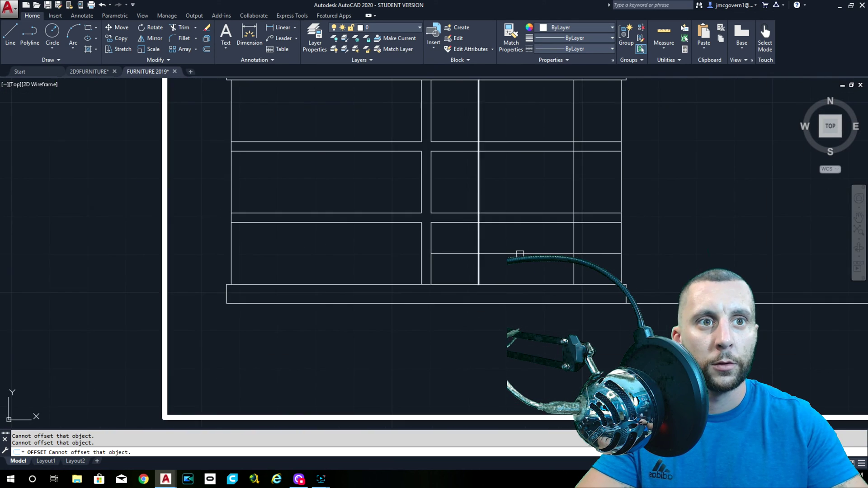
{"action": "left_click", "coordinate": [53, 46]}
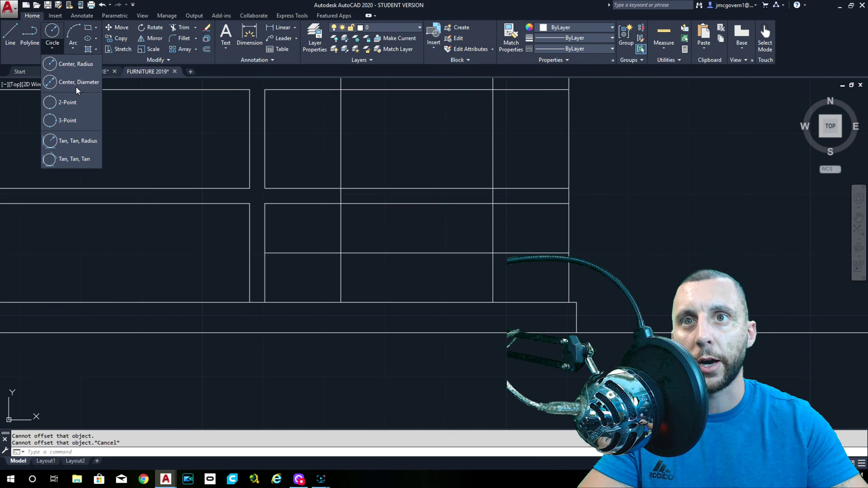
{"action": "left_click", "coordinate": [75, 67]}
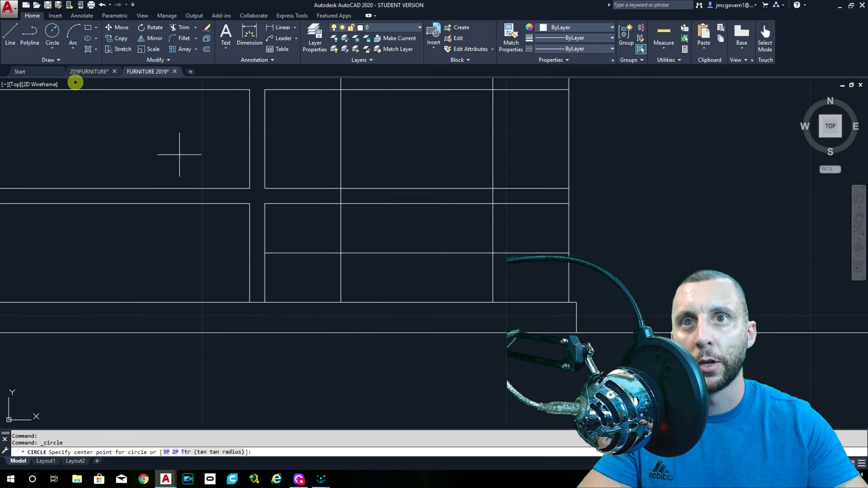
{"action": "left_click", "coordinate": [340, 253]}
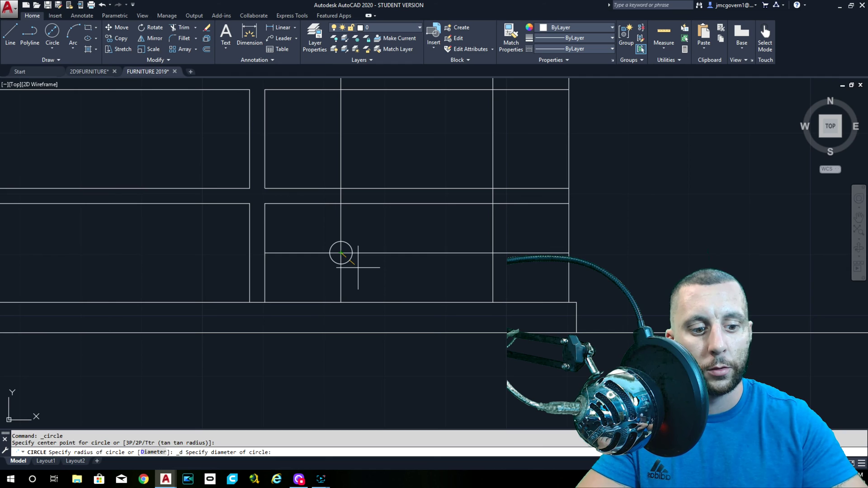
{"action": "type", "text": "1/8"}
{"action": "key", "text": "Return"}
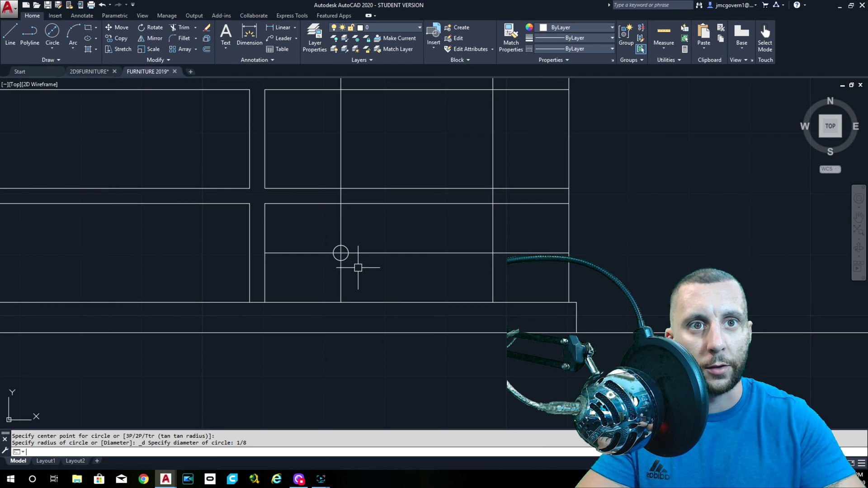
Copy the knob circle to the outer construction line intersection in the same drawer
{"action": "left_click", "coordinate": [340, 250]}
{"action": "type", "text": "co"}
{"action": "key", "text": "Return"}
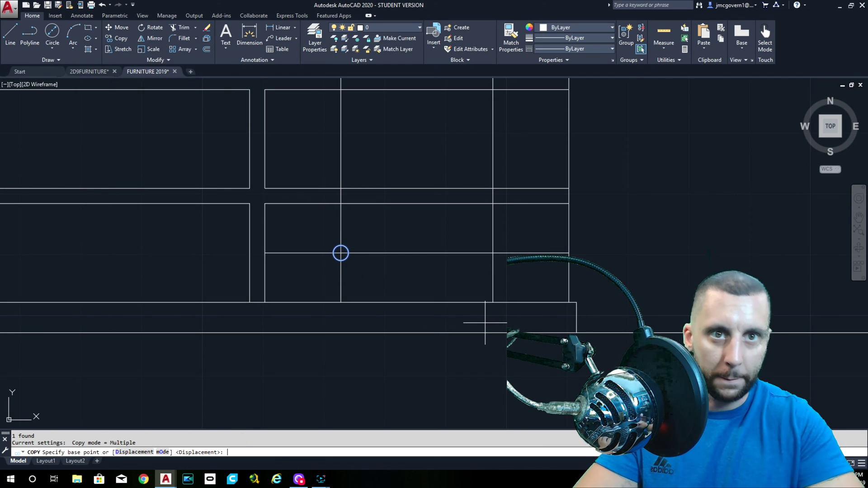
{"action": "scroll", "coordinate": [484, 323], "scroll_direction": "up", "scroll_amount": 4}
{"action": "scroll", "coordinate": [306, 232], "scroll_direction": "down", "scroll_amount": 2}
{"action": "left_click", "coordinate": [304, 230]}
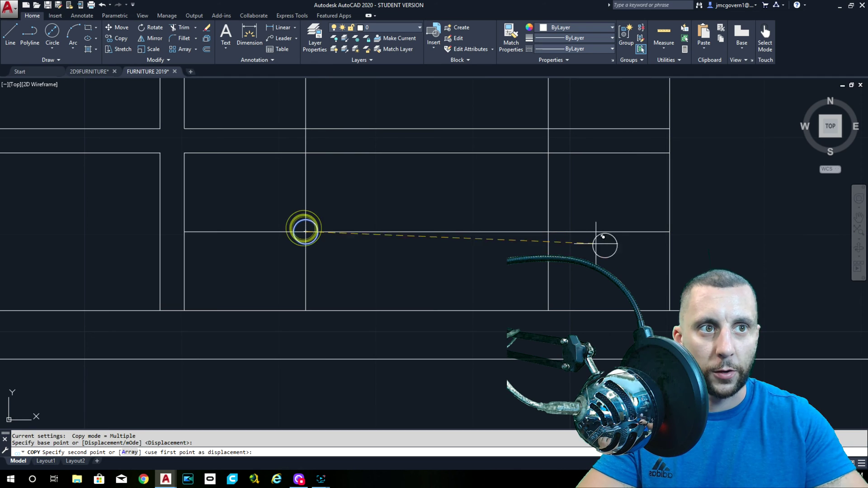
{"action": "left_click", "coordinate": [548, 232]}
{"action": "key", "text": "Escape"}
Erase the two vertical construction lines and the horizontal one running through the knob circles
{"action": "left_click", "coordinate": [582, 185]}
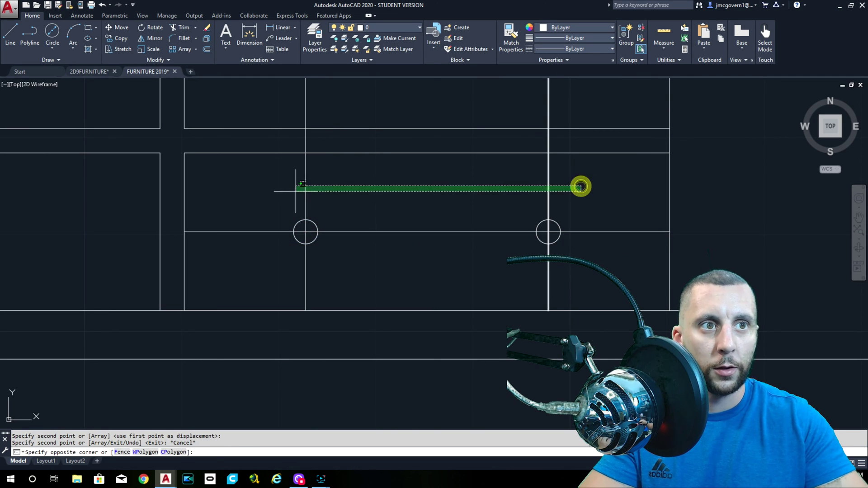
{"action": "left_click", "coordinate": [273, 188]}
{"action": "left_click", "coordinate": [411, 209]}
{"action": "left_click", "coordinate": [380, 253]}
{"action": "key", "text": "Delete"}
{"action": "scroll", "coordinate": [379, 257], "scroll_direction": "down", "scroll_amount": 6}
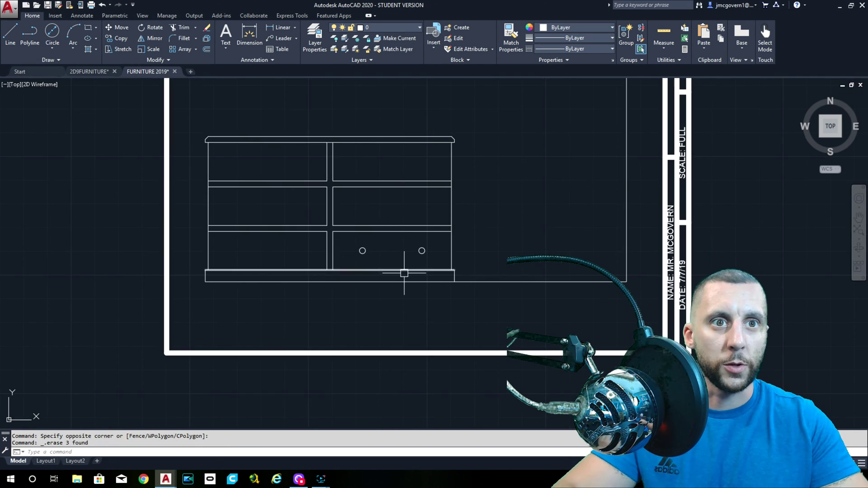
Copy the pair of knobs from the lower-right drawer's bottom corner up to the middle and upper drawers of the right column
{"action": "scroll", "coordinate": [416, 261], "scroll_direction": "up", "scroll_amount": 2}
{"action": "left_click", "coordinate": [447, 258]}
{"action": "left_click", "coordinate": [332, 230]}
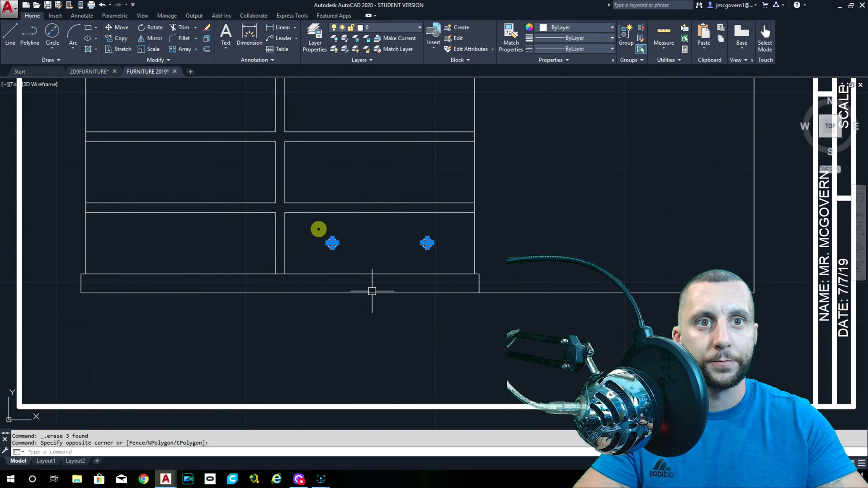
{"action": "type", "text": "COP"}
{"action": "key", "text": "Return"}
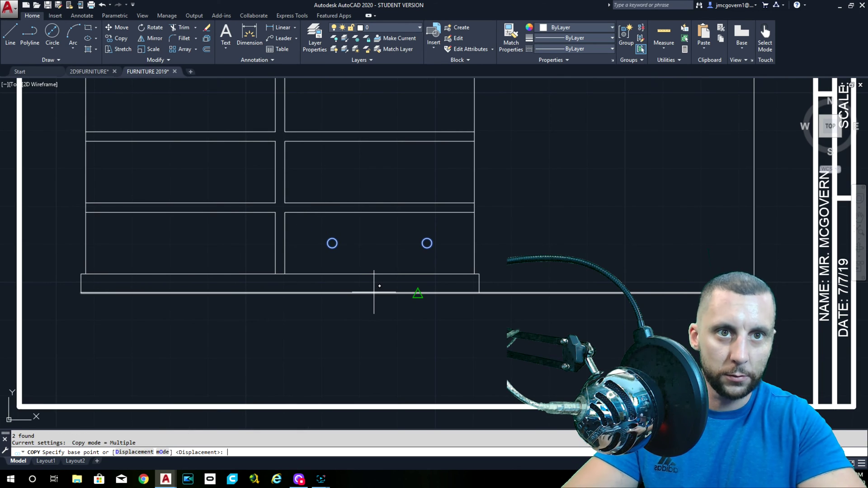
{"action": "left_click", "coordinate": [474, 274]}
{"action": "left_click", "coordinate": [474, 203]}
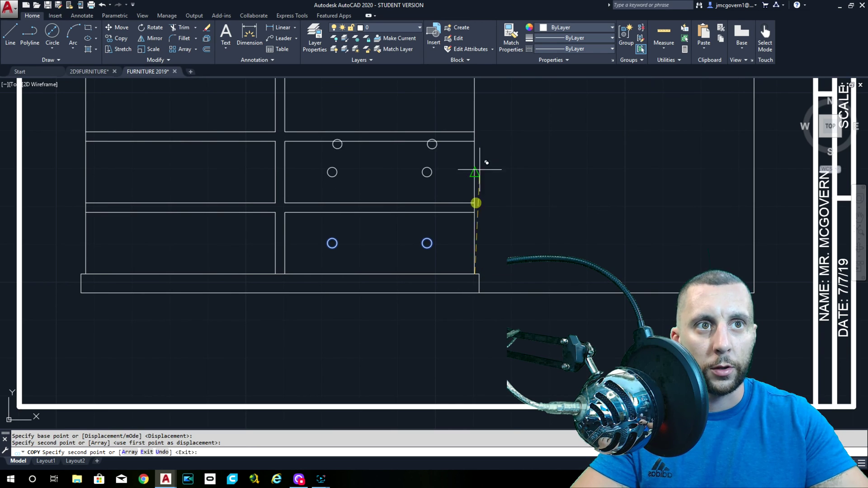
{"action": "left_click", "coordinate": [474, 132]}
{"action": "middle_click_drag", "start_coordinate": [474, 131], "coordinate": [499, 166]}
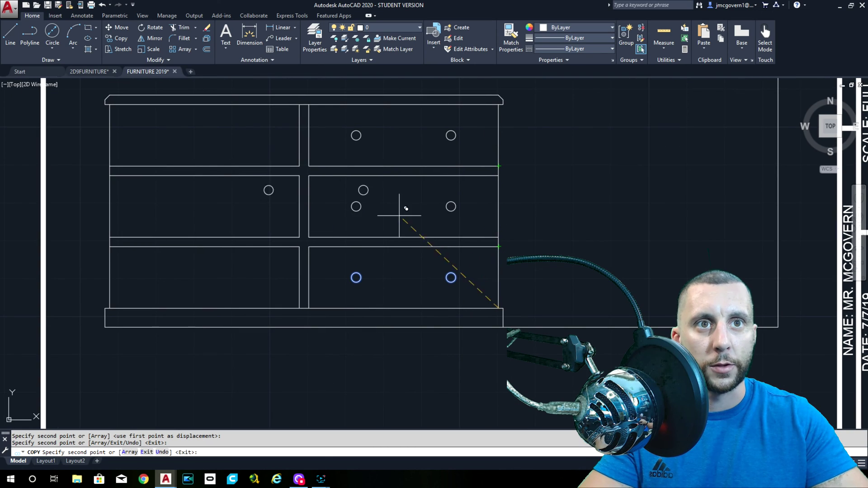
Copy the same pair of knobs into the upper, middle and lower drawers of the left column
{"action": "left_click", "coordinate": [300, 166]}
{"action": "left_click", "coordinate": [299, 237]}
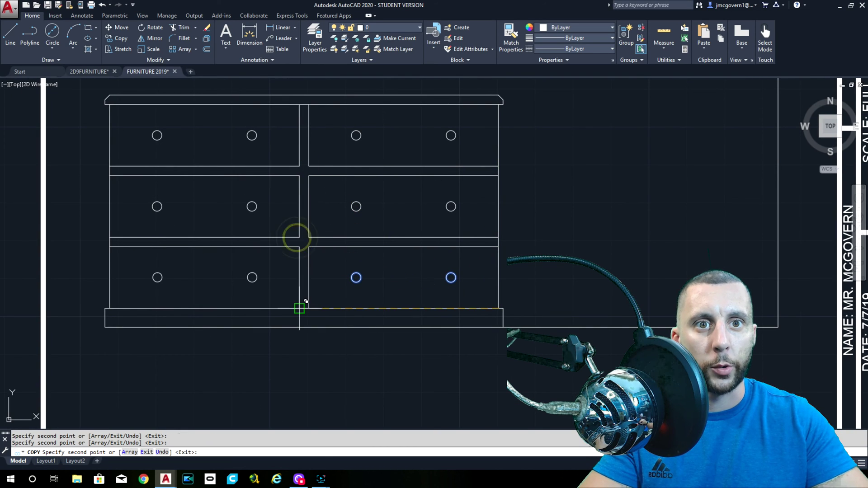
{"action": "left_click", "coordinate": [299, 307]}
{"action": "scroll", "coordinate": [299, 306], "scroll_direction": "down", "scroll_amount": 4}
{"action": "key", "text": "Escape"}
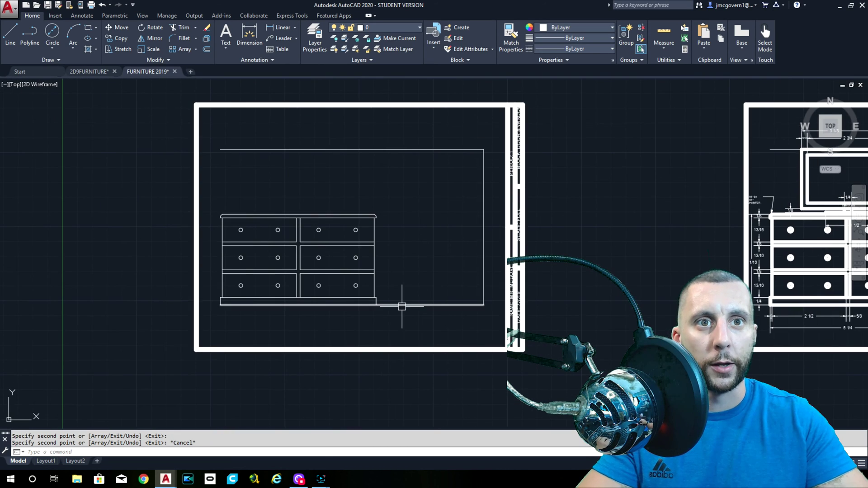
Read the nightstand's overall width in the reference drawing and offset the layout box's right edge inward by 2-5/8
{"action": "middle_click_drag", "start_coordinate": [529, 300], "coordinate": [332, 295]}
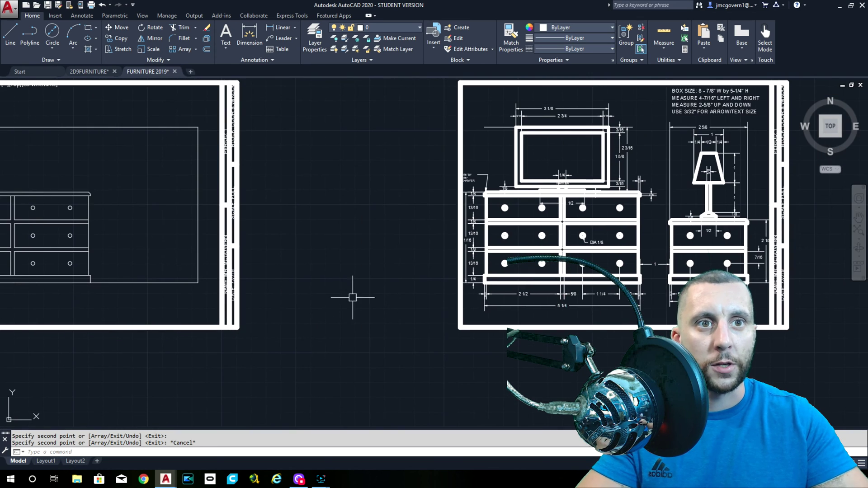
{"action": "scroll", "coordinate": [761, 284], "scroll_direction": "up", "scroll_amount": 5}
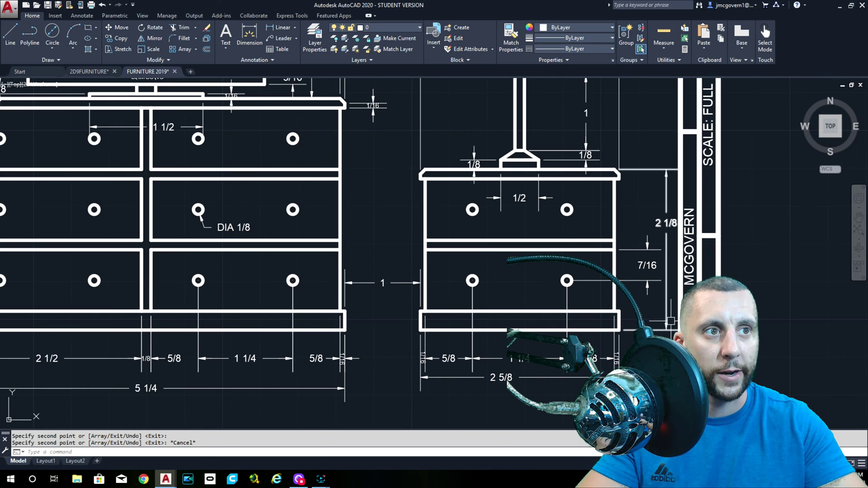
{"action": "scroll", "coordinate": [678, 190], "scroll_direction": "down", "scroll_amount": 4}
{"action": "middle_click_drag", "start_coordinate": [436, 219], "coordinate": [706, 219]}
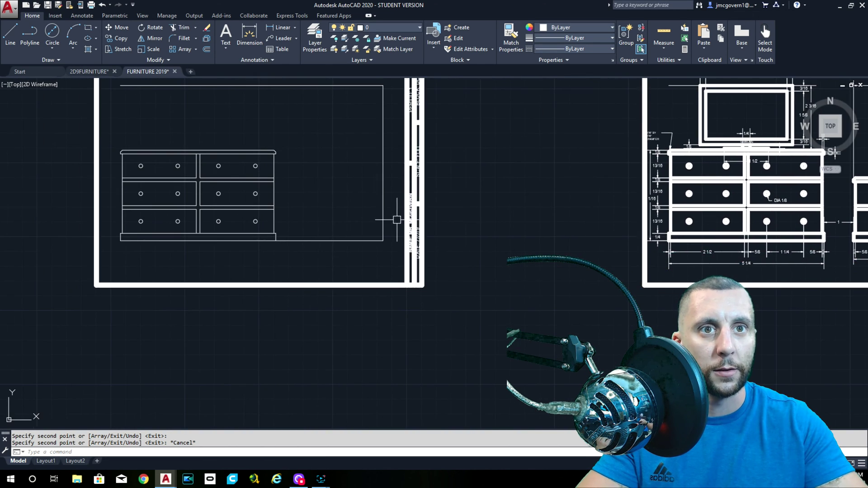
{"action": "scroll", "coordinate": [388, 220], "scroll_direction": "up", "scroll_amount": 4}
{"action": "middle_click_drag", "start_coordinate": [384, 219], "coordinate": [424, 251]}
{"action": "left_click", "coordinate": [207, 49]}
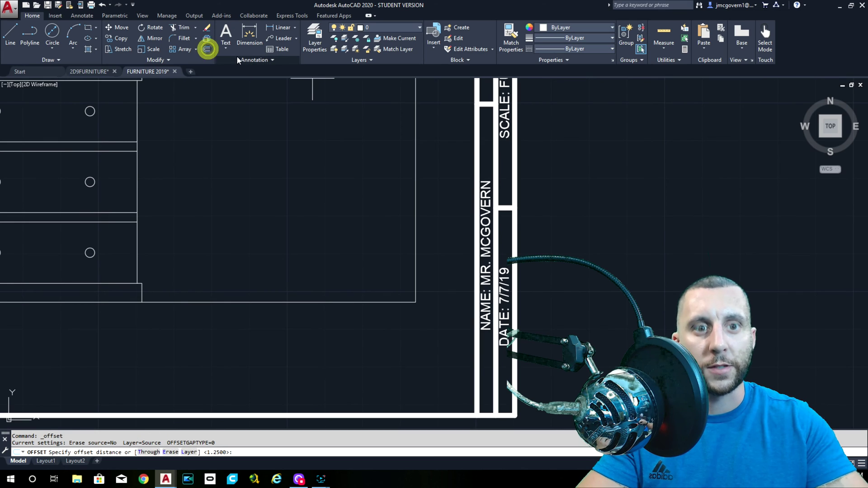
{"action": "type", "text": "2-5"}
{"action": "key", "text": "Return"}
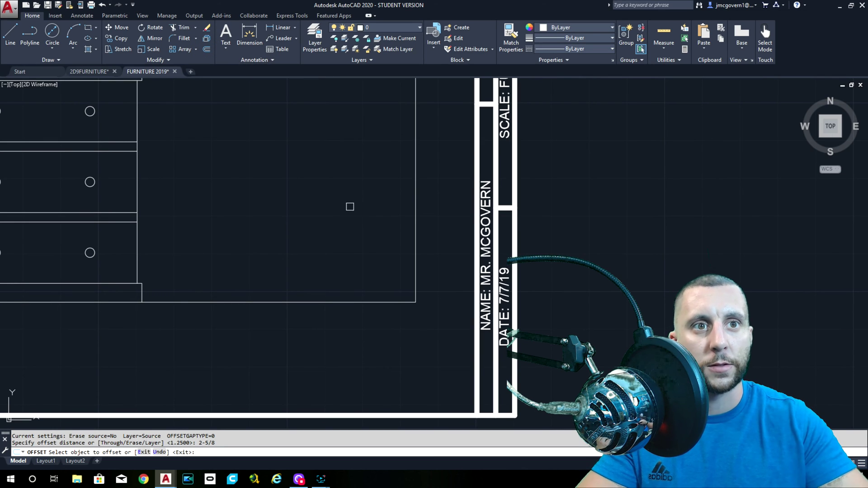
{"action": "left_click", "coordinate": [414, 241]}
{"action": "left_click", "coordinate": [370, 249]}
Examine the nightstand's height dimensions in the reference drawing and return to the layout box on the new sheet
{"action": "scroll", "coordinate": [407, 265], "scroll_direction": "down", "scroll_amount": 6}
{"action": "left_click", "coordinate": [737, 256]}
{"action": "middle_click_drag", "start_coordinate": [737, 257], "coordinate": [535, 266]}
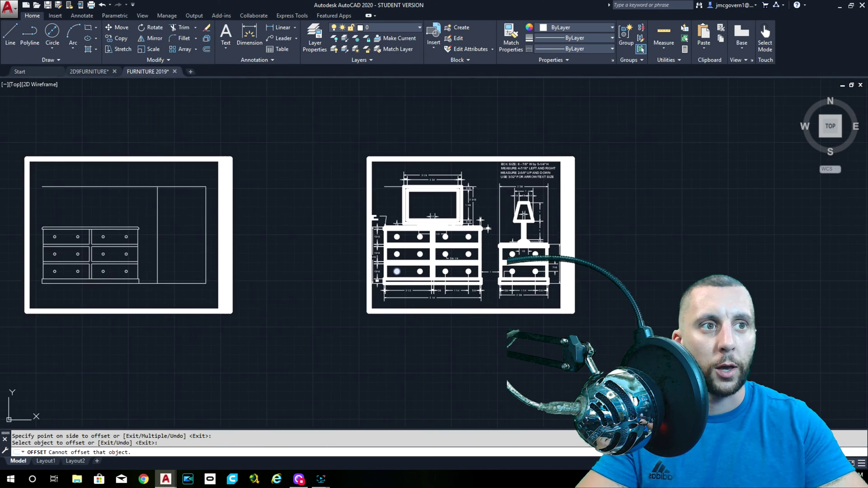
{"action": "scroll", "coordinate": [537, 265], "scroll_direction": "up", "scroll_amount": 4}
{"action": "scroll", "coordinate": [540, 268], "scroll_direction": "down", "scroll_amount": 4}
{"action": "middle_click_drag", "start_coordinate": [208, 269], "coordinate": [355, 274]}
{"action": "scroll", "coordinate": [356, 244], "scroll_direction": "up", "scroll_amount": 6}
{"action": "scroll", "coordinate": [357, 244], "scroll_direction": "down", "scroll_amount": 2}
{"action": "key", "text": "Escape"}
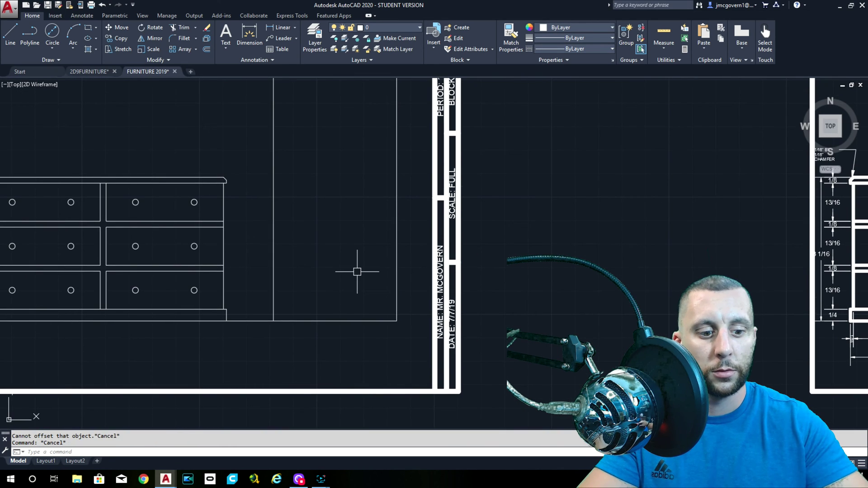
{"action": "type", "text": "2"}
{"action": "key", "text": "Escape"}
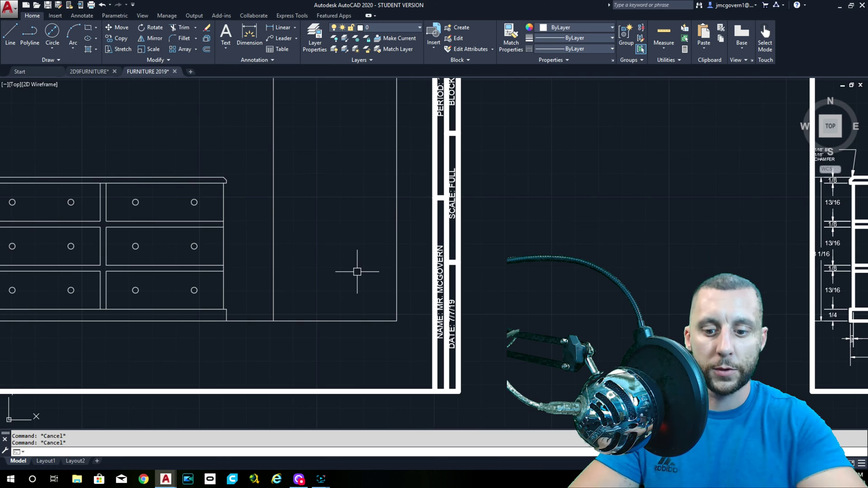
{"action": "type", "text": "OFF"}
{"action": "key", "text": "Return"}
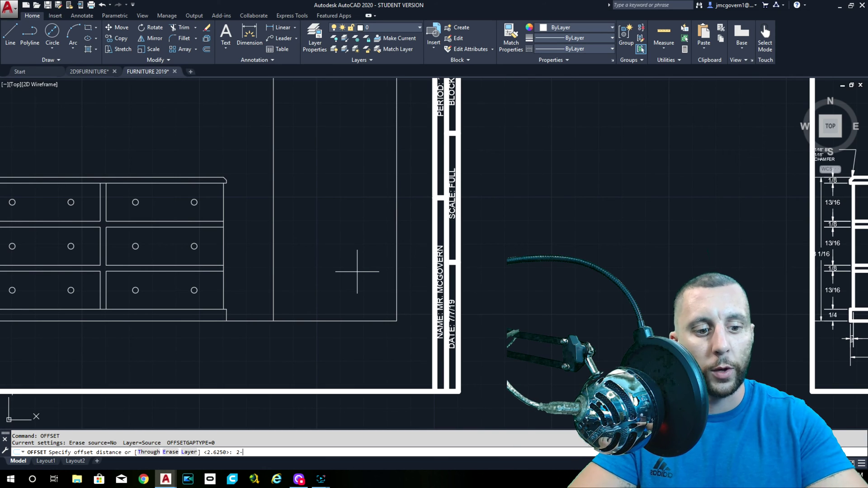
{"action": "type", "text": "2-5/8"}
{"action": "key", "text": "Return"}
{"action": "scroll", "coordinate": [357, 271], "scroll_direction": "down", "scroll_amount": 4}
{"action": "middle_click_drag", "start_coordinate": [507, 278], "coordinate": [329, 287]}
{"action": "scroll", "coordinate": [475, 274], "scroll_direction": "up", "scroll_amount": 6}
{"action": "scroll", "coordinate": [476, 274], "scroll_direction": "down", "scroll_amount": 6}
{"action": "key", "text": "Escape"}
{"action": "key", "text": "Escape"}
{"action": "key", "text": "Escape"}
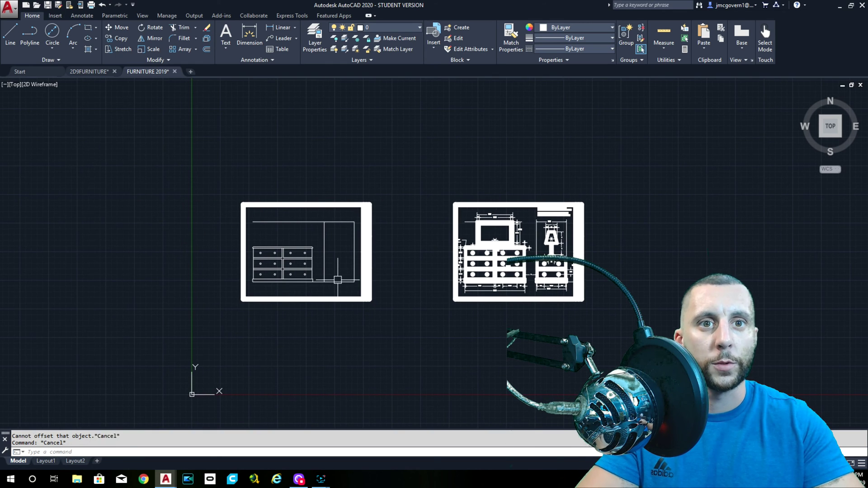
Offset the layout box's bottom line upward by 2-1/8 to set the nightstand's overall height
{"action": "key", "text": "Return"}
{"action": "type", "text": "2-1/"}
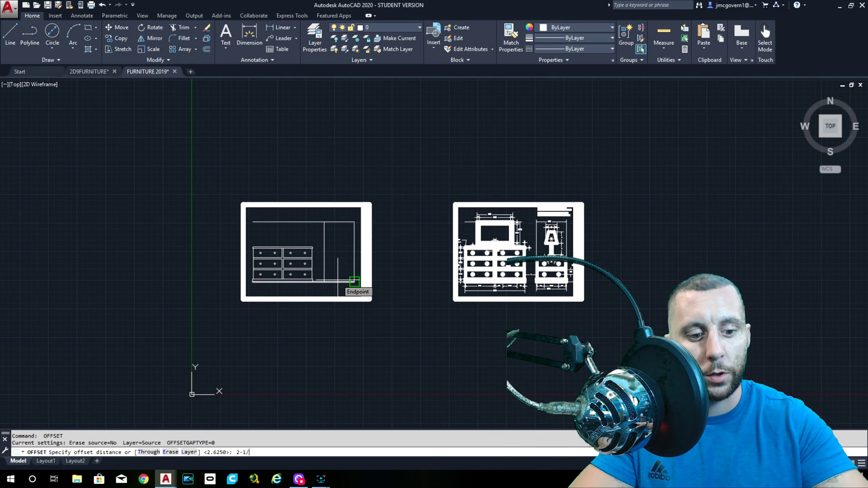
{"action": "type", "text": "8"}
{"action": "key", "text": "Return"}
{"action": "scroll", "coordinate": [340, 279], "scroll_direction": "up", "scroll_amount": 4}
{"action": "left_click", "coordinate": [338, 285]}
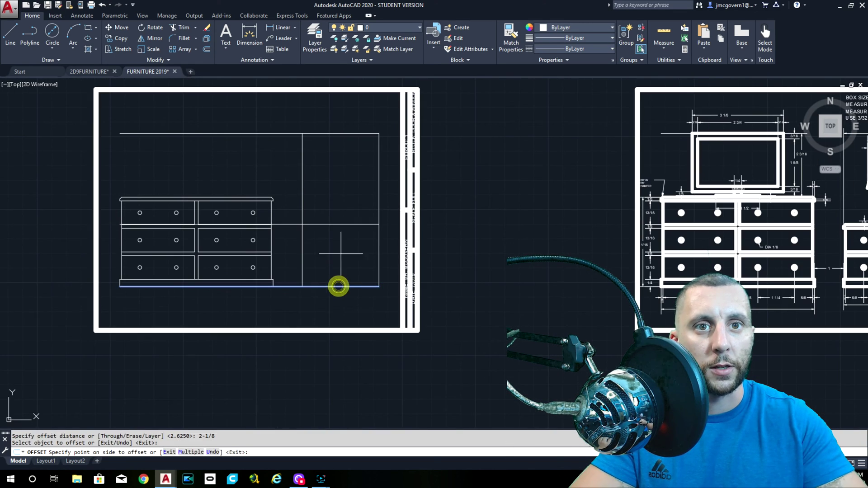
{"action": "left_click", "coordinate": [339, 251]}
{"action": "key", "text": "Escape"}
Fillet the nightstand's left side line and its new top line with radius 0 to form a square upper-left corner
{"action": "type", "text": "FILLE"}
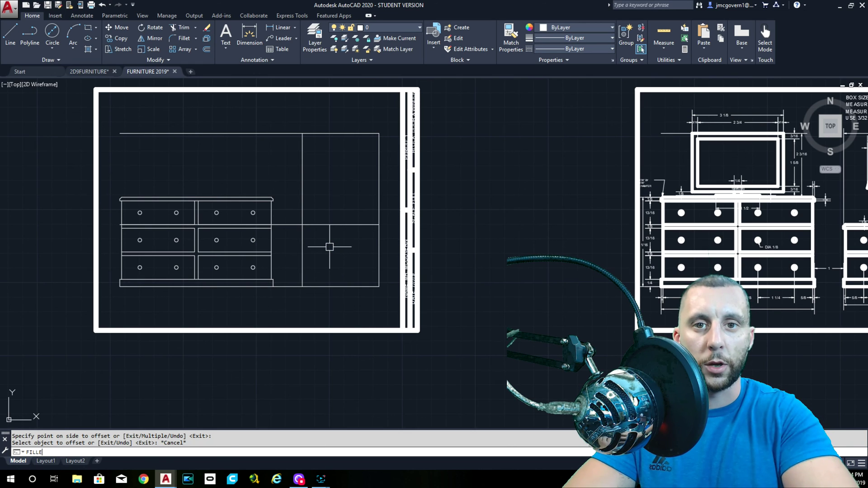
{"action": "type", "text": "T"}
{"action": "key", "text": "Return"}
{"action": "type", "text": "R"}
{"action": "key", "text": "Return"}
{"action": "type", "text": "0"}
{"action": "key", "text": "Return"}
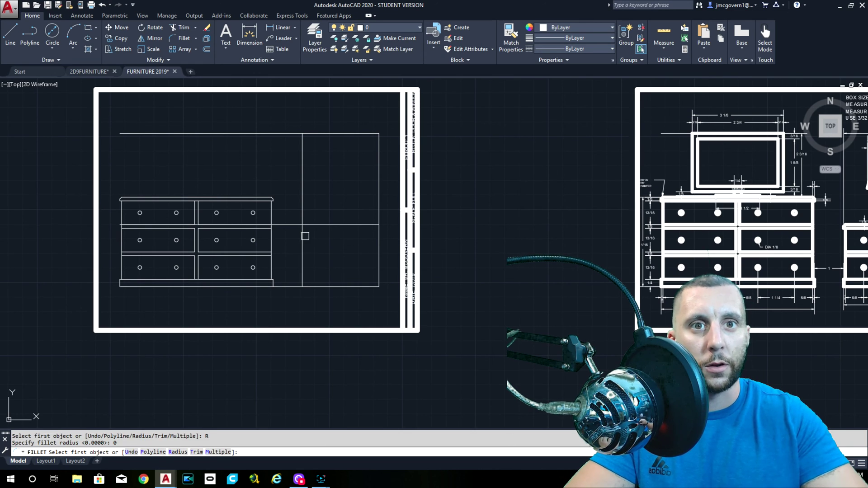
{"action": "left_click", "coordinate": [301, 232]}
{"action": "left_click", "coordinate": [319, 225]}
Offset the nightstand's top line downward by 1/8 to give the tabletop its thickness
{"action": "scroll", "coordinate": [330, 237], "scroll_direction": "up", "scroll_amount": 4}
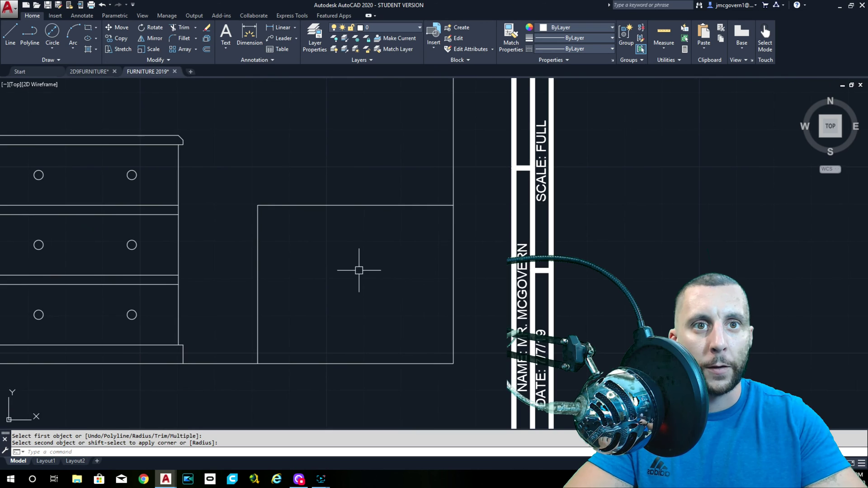
{"action": "middle_click_drag", "start_coordinate": [359, 270], "coordinate": [304, 235]}
{"action": "left_click", "coordinate": [208, 49]}
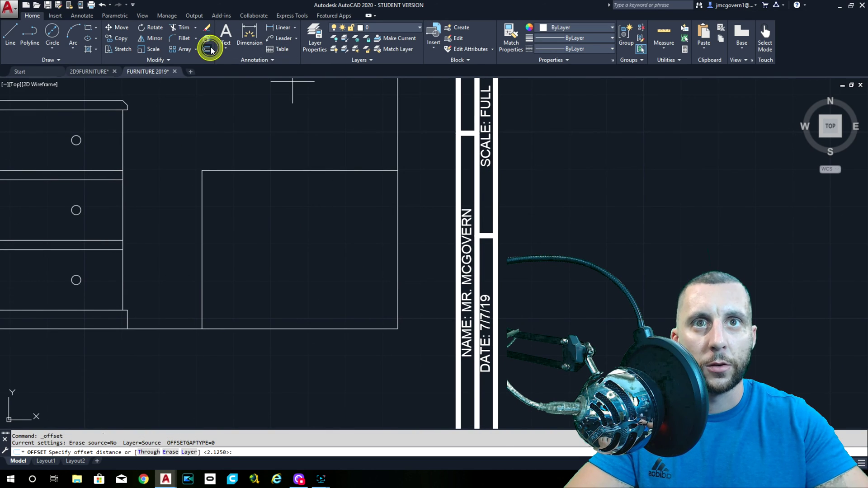
{"action": "type", "text": "1/8"}
{"action": "key", "text": "Return"}
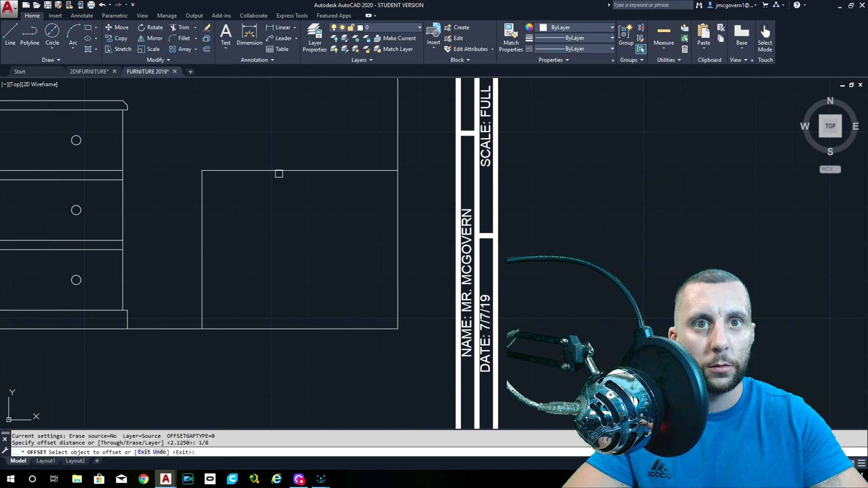
{"action": "left_click", "coordinate": [283, 171]}
{"action": "left_click", "coordinate": [293, 207]}
{"action": "key", "text": "Return"}
{"action": "key", "text": "Return"}
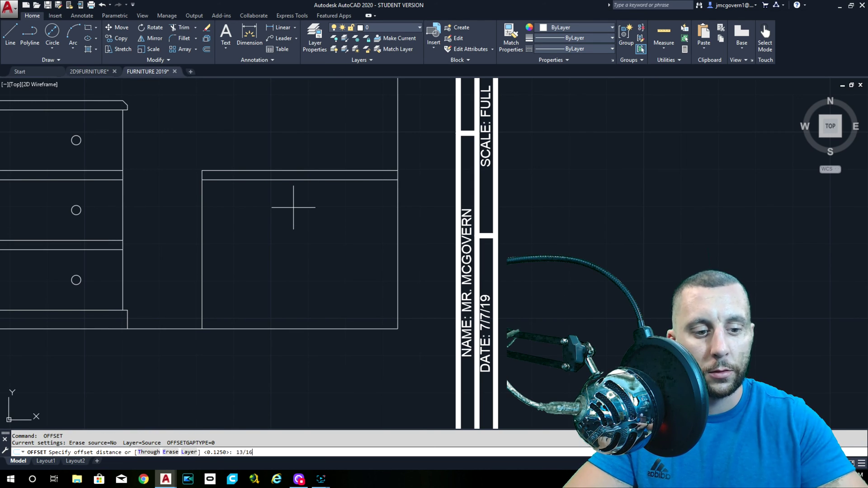
Offset the tabletop's lower line downward by 13/16 to mark the bottom of the upper drawer
{"action": "key", "text": "Return"}
{"action": "left_click", "coordinate": [311, 180]}
{"action": "left_click", "coordinate": [322, 232]}
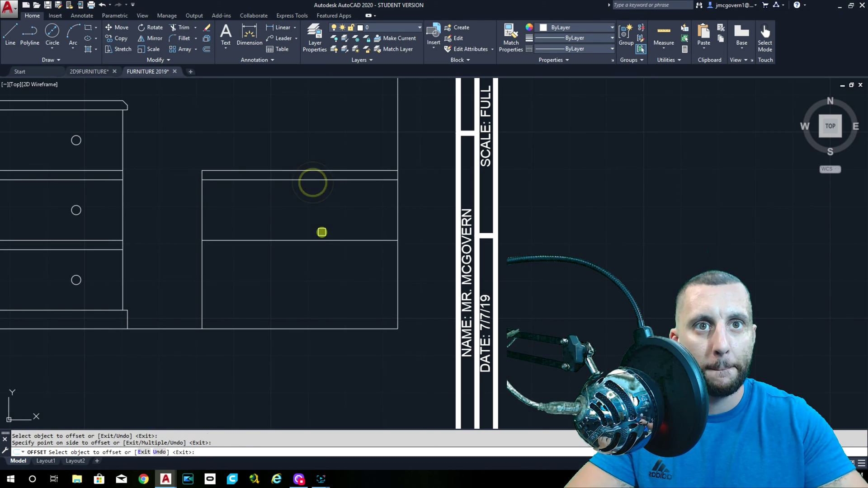
{"action": "key", "text": "Return"}
{"action": "key", "text": "Return"}
Offset the upper drawer's bottom line downward by 1/8 to create the divider between the nightstand drawers
{"action": "type", "text": "1/8"}
{"action": "key", "text": "Return"}
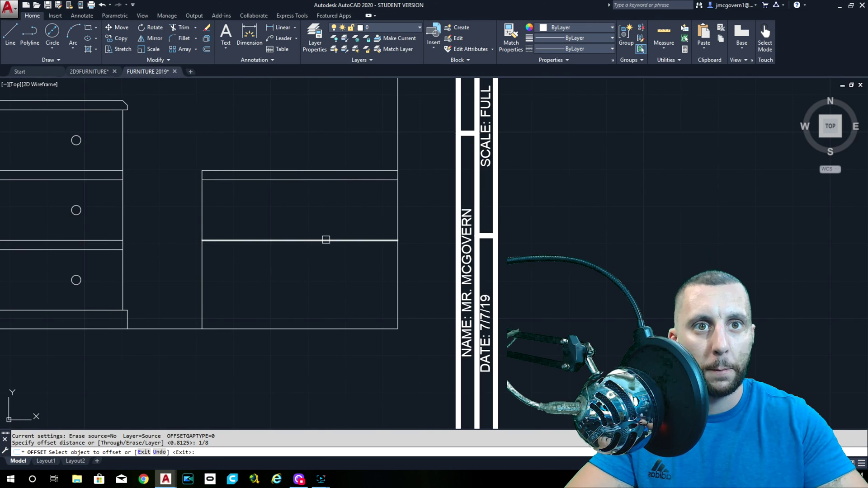
{"action": "left_click", "coordinate": [325, 240]}
{"action": "left_click", "coordinate": [331, 271]}
{"action": "key", "text": "Return"}
{"action": "key", "text": "Return"}
Offset the divider's lower line downward by 13/16 to mark the lower drawer's bottom and the top of the base
{"action": "type", "text": "1"}
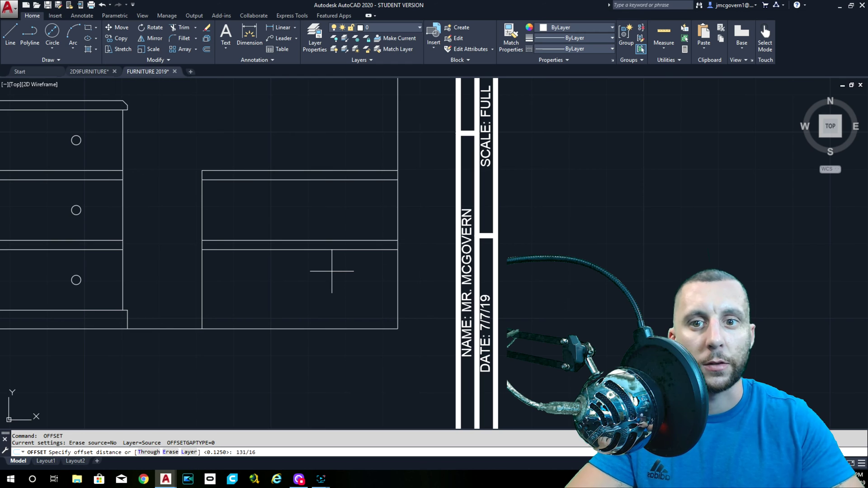
{"action": "key", "text": "BackSpace"}
{"action": "key", "text": "BackSpace"}
{"action": "key", "text": "BackSpace"}
{"action": "key", "text": "BackSpace"}
{"action": "key", "text": "BackSpace"}
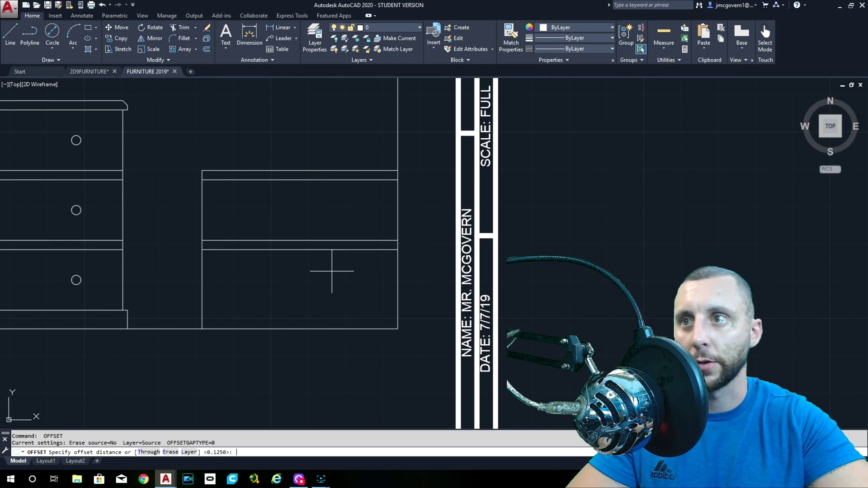
{"action": "type", "text": "3/16"}
{"action": "key", "text": "Return"}
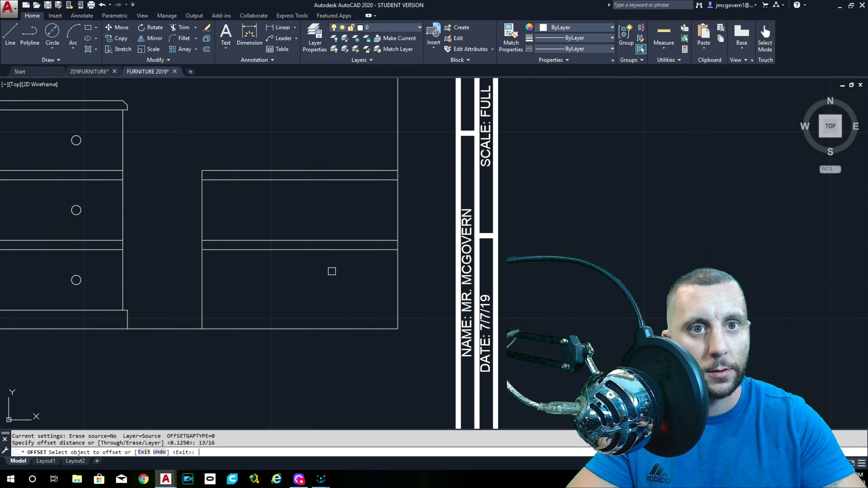
{"action": "left_click", "coordinate": [333, 251]}
{"action": "left_click", "coordinate": [344, 294]}
{"action": "key", "text": "Escape"}
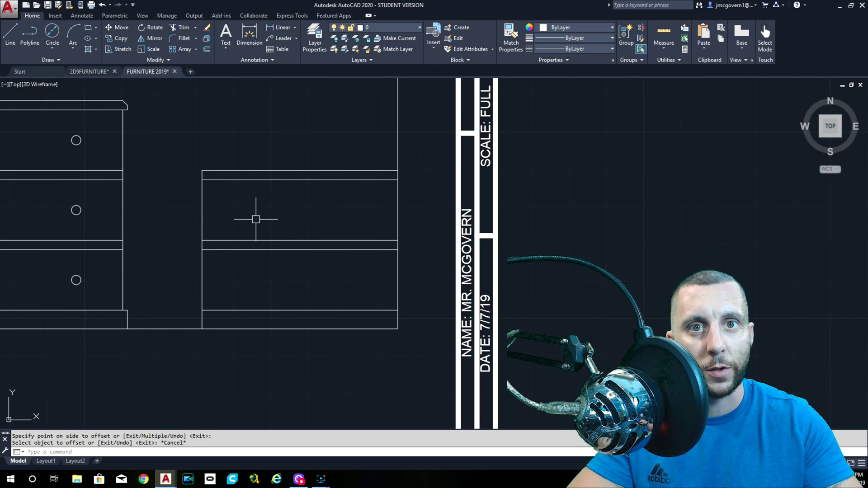
Trim the layout box's right line where it extends above the nightstand's top
{"action": "key", "text": "Return"}
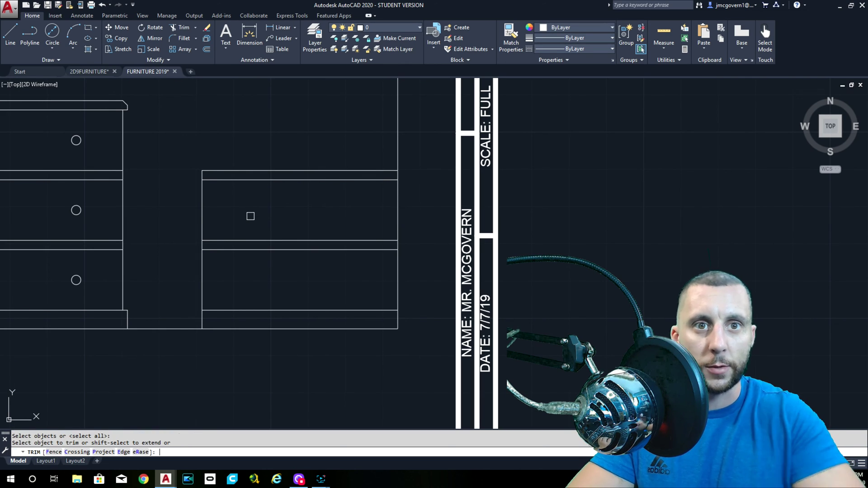
{"action": "left_click", "coordinate": [417, 141]}
{"action": "left_click", "coordinate": [343, 149]}
{"action": "key", "text": "Escape"}
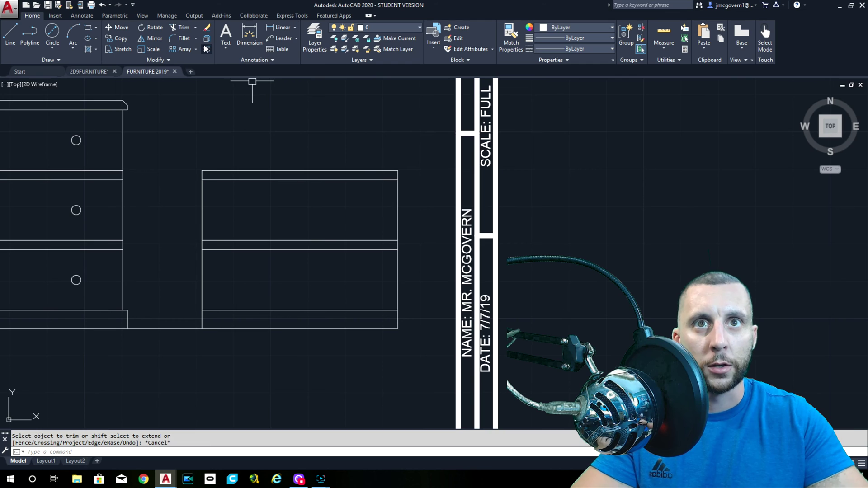
Offset the nightstand's right and left side lines inward by 1/16 to create the cabinet body's sides
{"action": "left_click", "coordinate": [206, 48]}
{"action": "type", "text": "1/16"}
{"action": "key", "text": "Return"}
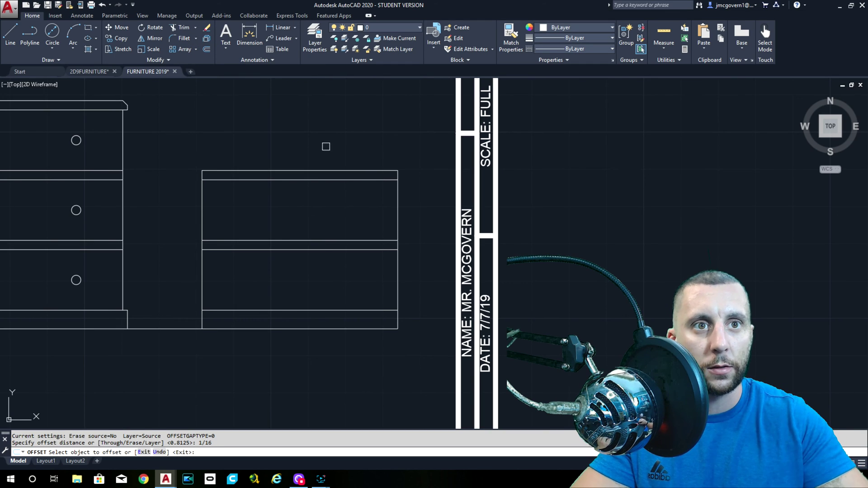
{"action": "left_click", "coordinate": [397, 209]}
{"action": "left_click", "coordinate": [372, 208]}
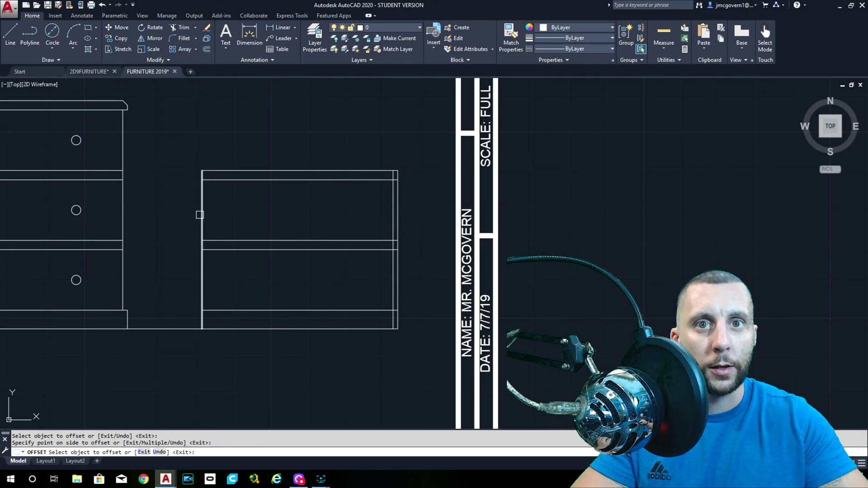
{"action": "left_click", "coordinate": [201, 213]}
{"action": "left_click", "coordinate": [236, 230]}
{"action": "key", "text": "Escape"}
Trim the outer side lines between tabletop and base, and the divider lines projecting past the cabinet body on both sides
{"action": "type", "text": "tr"}
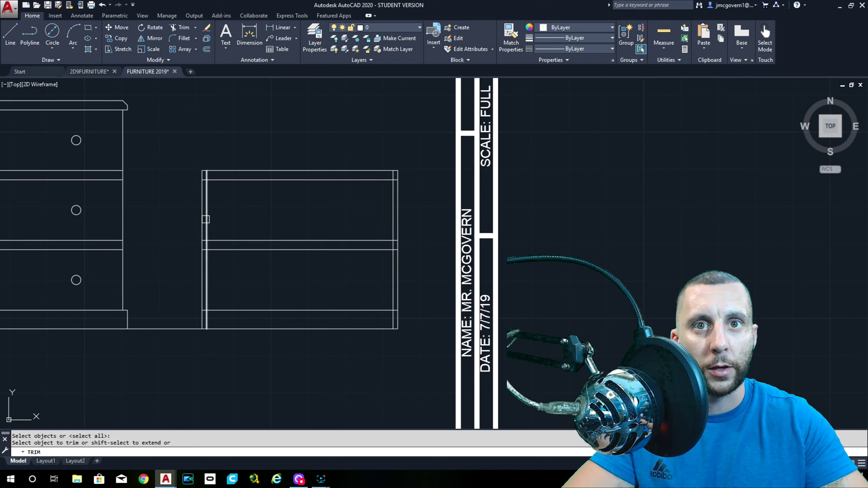
{"action": "key", "text": "Return"}
{"action": "scroll", "coordinate": [201, 246], "scroll_direction": "up", "scroll_amount": 2}
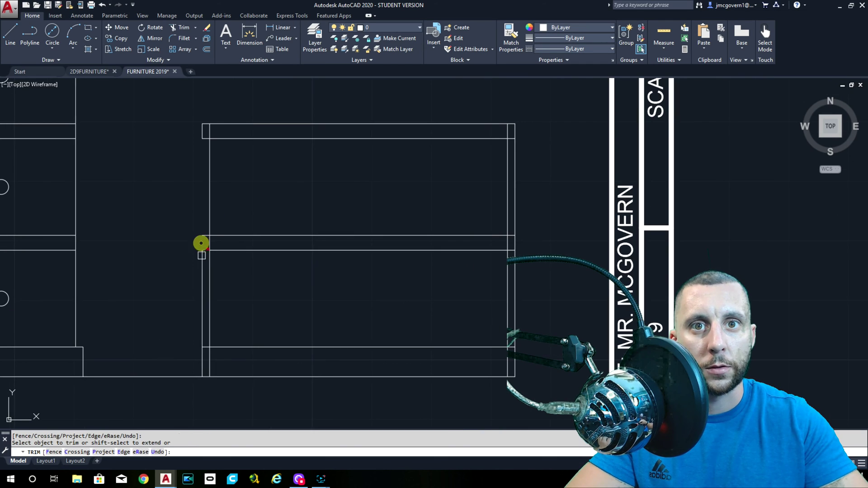
{"action": "left_click", "coordinate": [201, 260]}
{"action": "left_click", "coordinate": [203, 221]}
{"action": "left_click", "coordinate": [194, 264]}
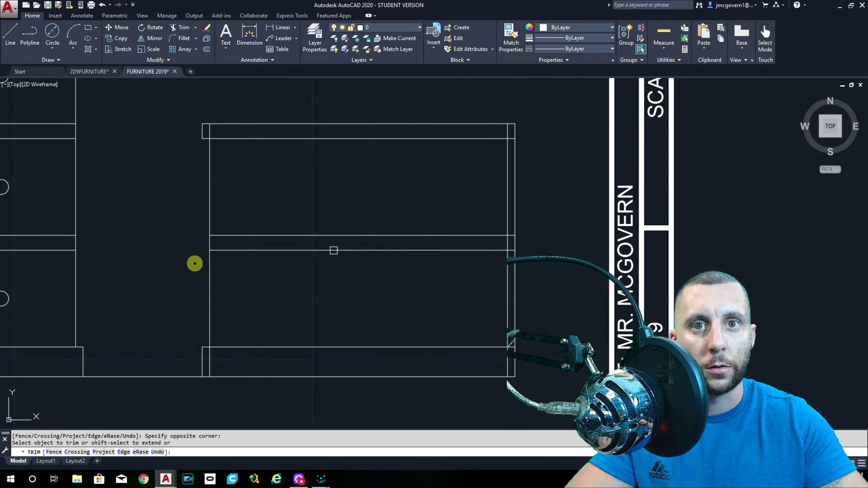
{"action": "middle_click_drag", "start_coordinate": [194, 263], "coordinate": [5, 243]}
{"action": "left_click", "coordinate": [351, 206]}
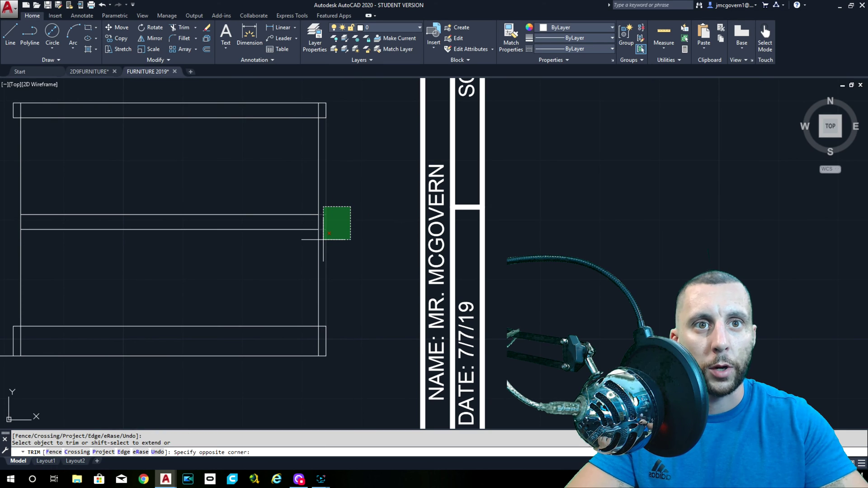
{"action": "left_click", "coordinate": [323, 239]}
Trim away the cabinet body's side lines where they cross the tabletop and the base
{"action": "scroll", "coordinate": [377, 268], "scroll_direction": "down", "scroll_amount": 3}
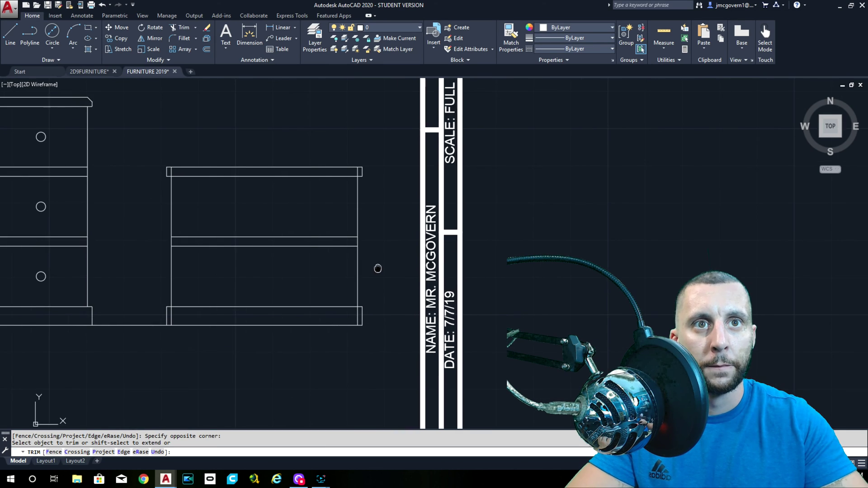
{"action": "scroll", "coordinate": [378, 267], "scroll_direction": "up", "scroll_amount": 3}
{"action": "scroll", "coordinate": [360, 178], "scroll_direction": "up", "scroll_amount": 2}
{"action": "left_click", "coordinate": [359, 157]}
{"action": "left_click", "coordinate": [339, 159]}
{"action": "middle_click_drag", "start_coordinate": [332, 160], "coordinate": [684, 184]}
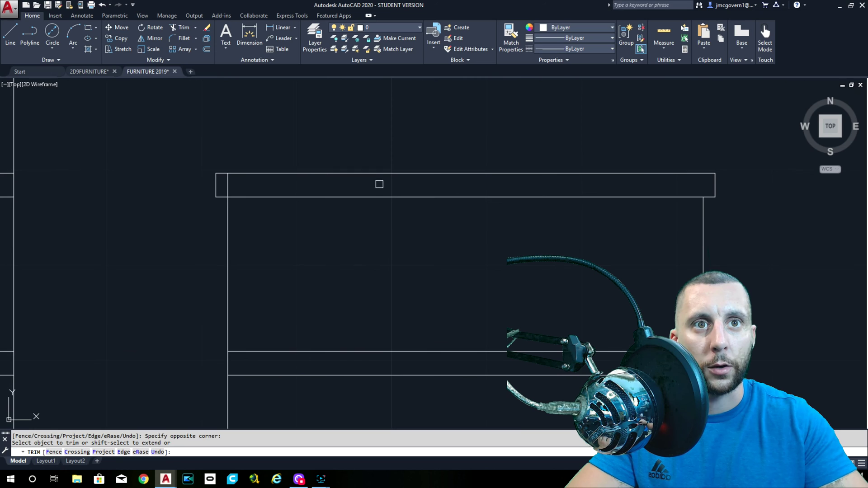
{"action": "left_click", "coordinate": [283, 182]}
{"action": "left_click", "coordinate": [221, 183]}
{"action": "scroll", "coordinate": [310, 222], "scroll_direction": "down", "scroll_amount": 3}
{"action": "scroll", "coordinate": [342, 244], "scroll_direction": "up", "scroll_amount": 4}
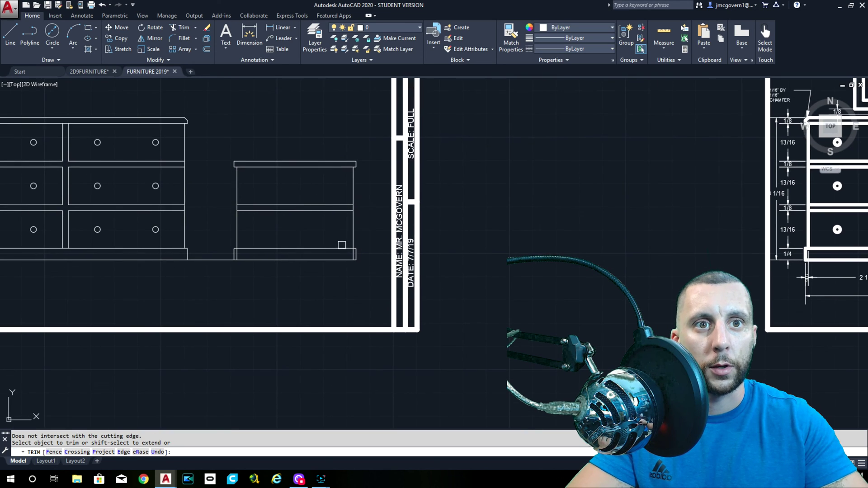
{"action": "left_click", "coordinate": [358, 252]}
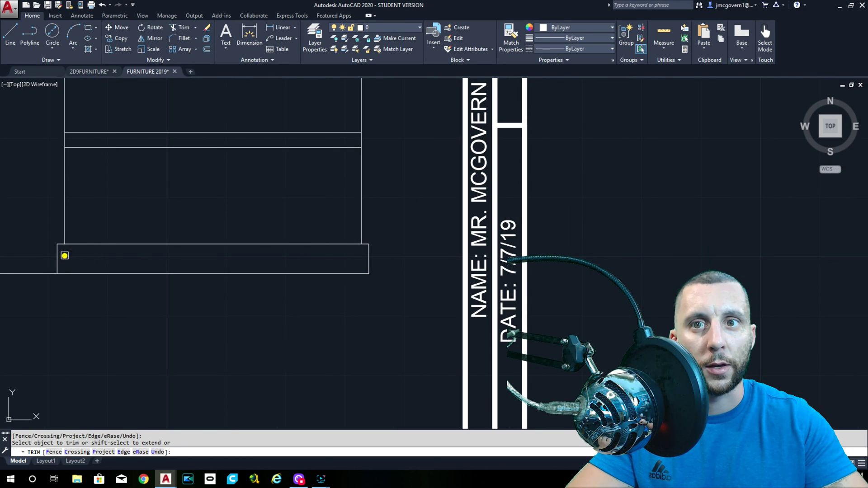
{"action": "scroll", "coordinate": [86, 245], "scroll_direction": "down", "scroll_amount": 2}
{"action": "middle_click_drag", "start_coordinate": [152, 239], "coordinate": [180, 270]}
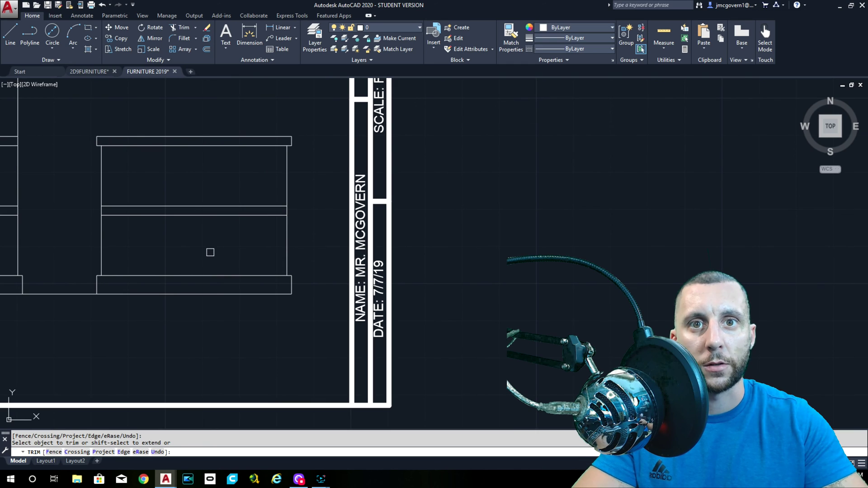
{"action": "scroll", "coordinate": [210, 252], "scroll_direction": "down", "scroll_amount": 3}
{"action": "scroll", "coordinate": [199, 240], "scroll_direction": "up", "scroll_amount": 3}
{"action": "key", "text": "Escape"}
Copy the knob pair from the dresser's lower-right drawer, based on its bottom-right corner, into the nightstand's lower and upper drawers
{"action": "left_click", "coordinate": [203, 226]}
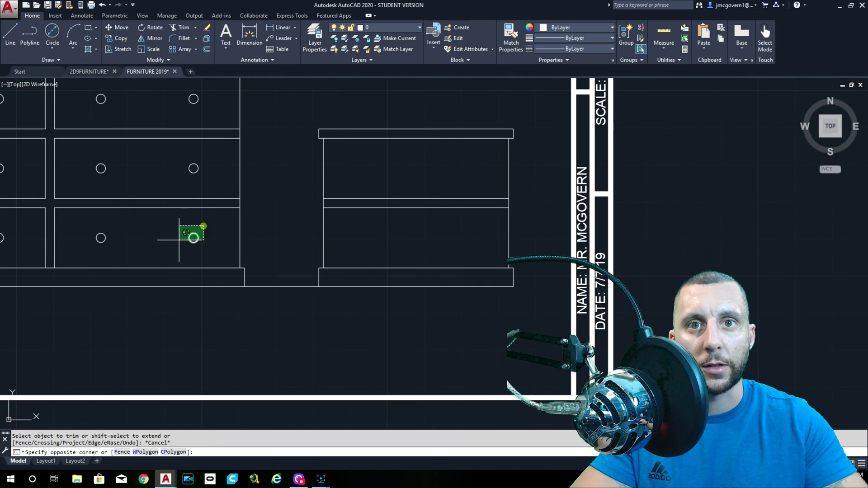
{"action": "left_click", "coordinate": [91, 240]}
{"action": "type", "text": "COP"}
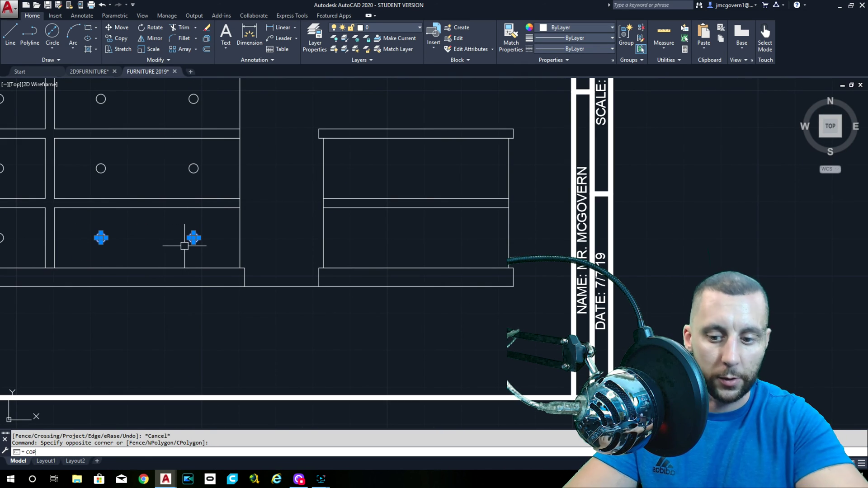
{"action": "type", "text": "Y"}
{"action": "key", "text": "Return"}
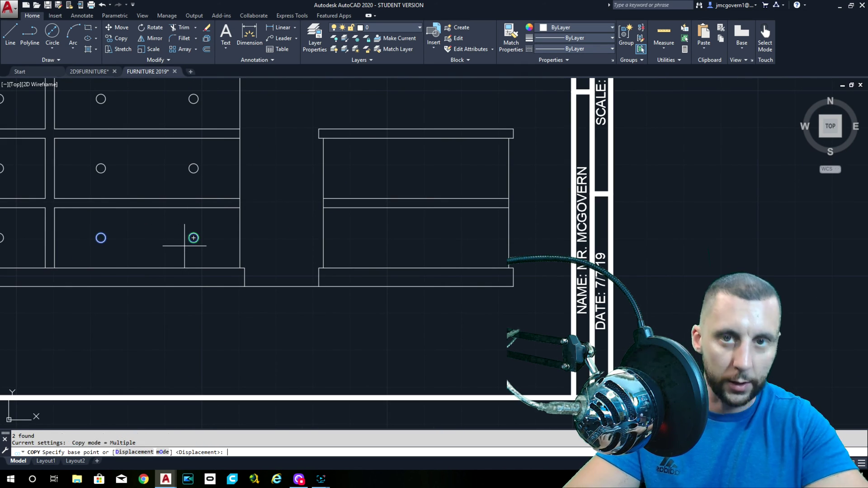
{"action": "left_click", "coordinate": [240, 267]}
{"action": "left_click", "coordinate": [509, 268]}
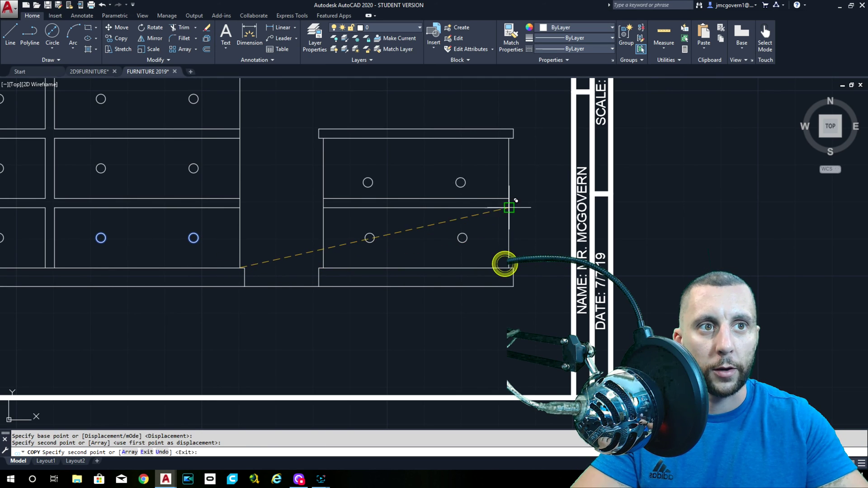
{"action": "left_click", "coordinate": [508, 198]}
{"action": "key", "text": "Escape"}
Chamfer the upper-right corner of the nightstand's tabletop with both distances set to 1/16
{"action": "middle_click_drag", "start_coordinate": [514, 213], "coordinate": [457, 247]}
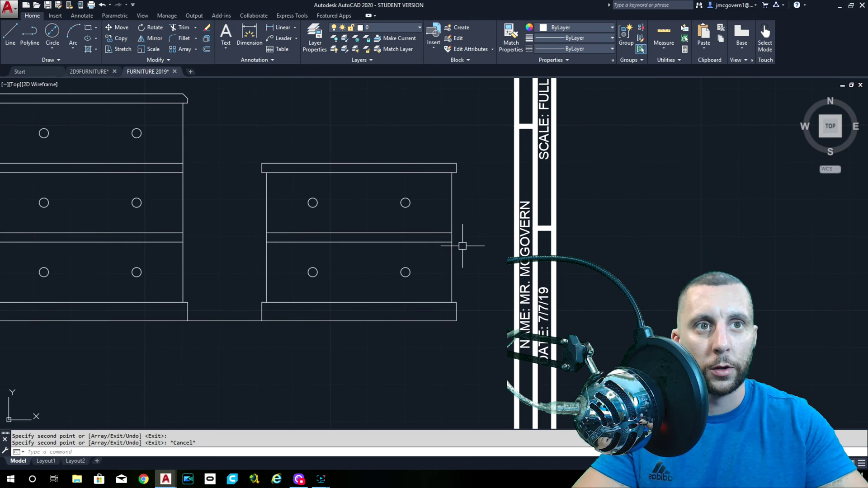
{"action": "type", "text": "CHAMFER"}
{"action": "key", "text": "Return"}
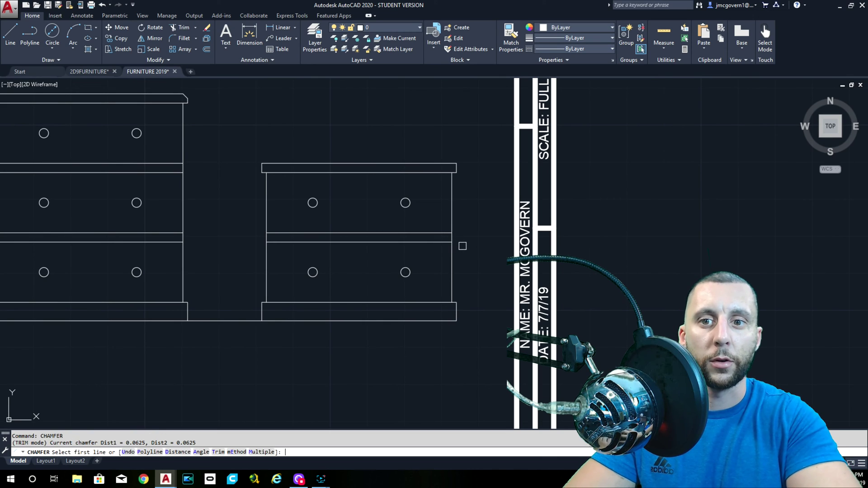
{"action": "type", "text": "D"}
{"action": "key", "text": "Return"}
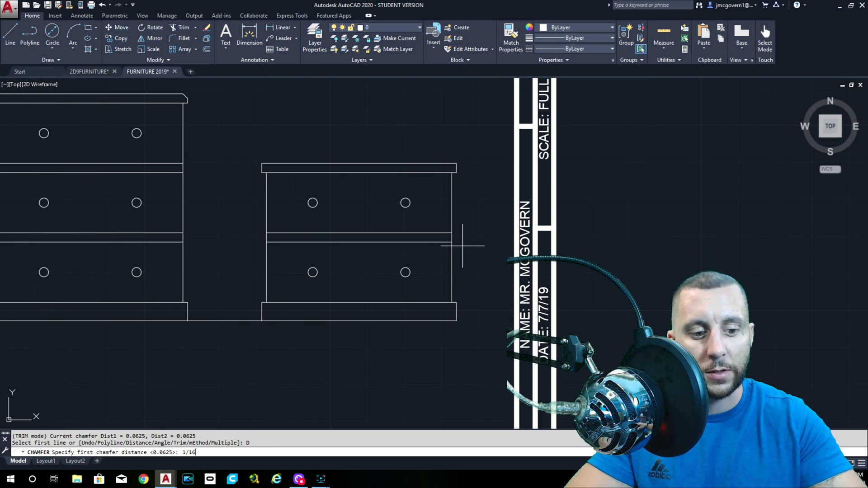
{"action": "type", "text": "1/16"}
{"action": "key", "text": "Return"}
{"action": "key", "text": "Return"}
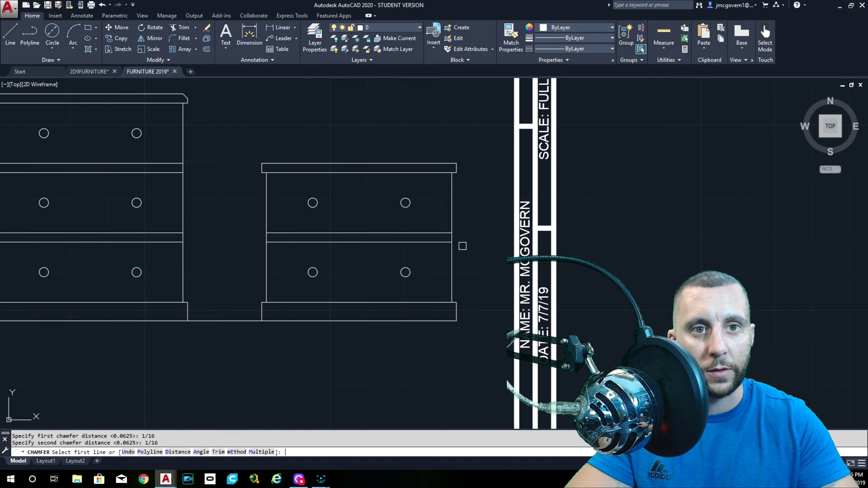
{"action": "scroll", "coordinate": [476, 213], "scroll_direction": "up", "scroll_amount": 4}
{"action": "left_click", "coordinate": [412, 142]}
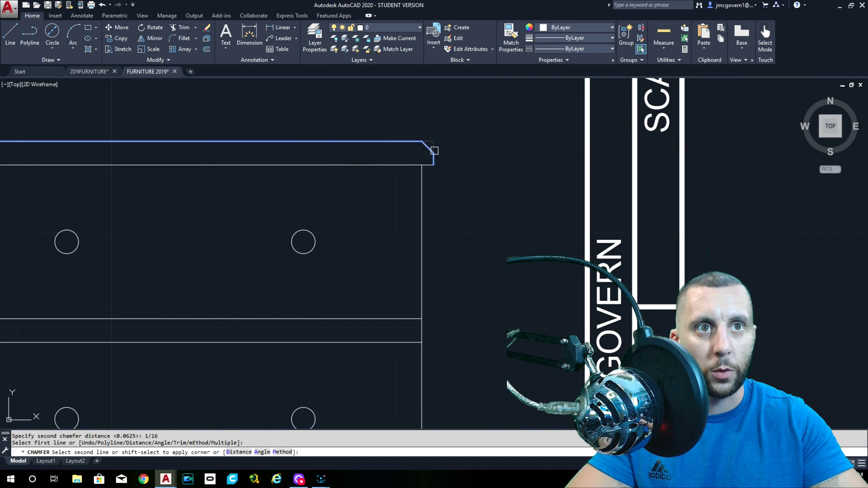
{"action": "left_click", "coordinate": [433, 152]}
{"action": "scroll", "coordinate": [438, 157], "scroll_direction": "down", "scroll_amount": 4}
Chamfer the upper-left corner of the nightstand's tabletop with the same distances
{"action": "key", "text": "Return"}
{"action": "scroll", "coordinate": [362, 171], "scroll_direction": "up", "scroll_amount": 4}
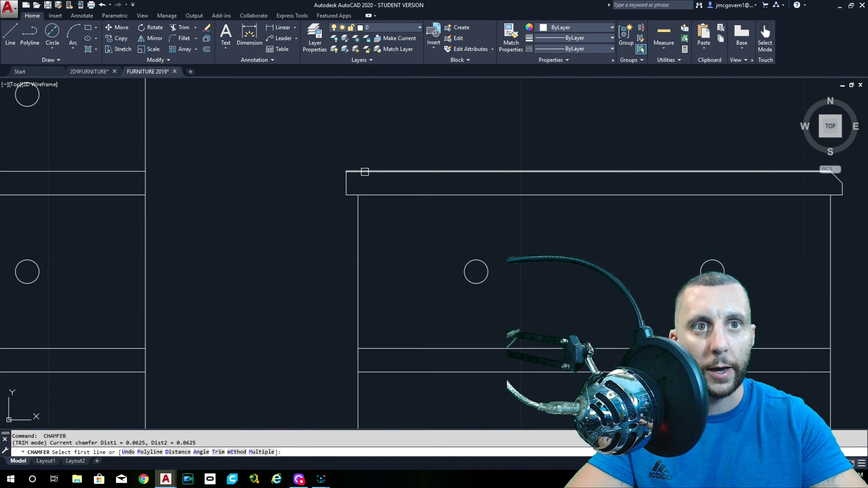
{"action": "left_click", "coordinate": [364, 171]}
{"action": "left_click", "coordinate": [347, 180]}
{"action": "scroll", "coordinate": [397, 199], "scroll_direction": "down", "scroll_amount": 5}
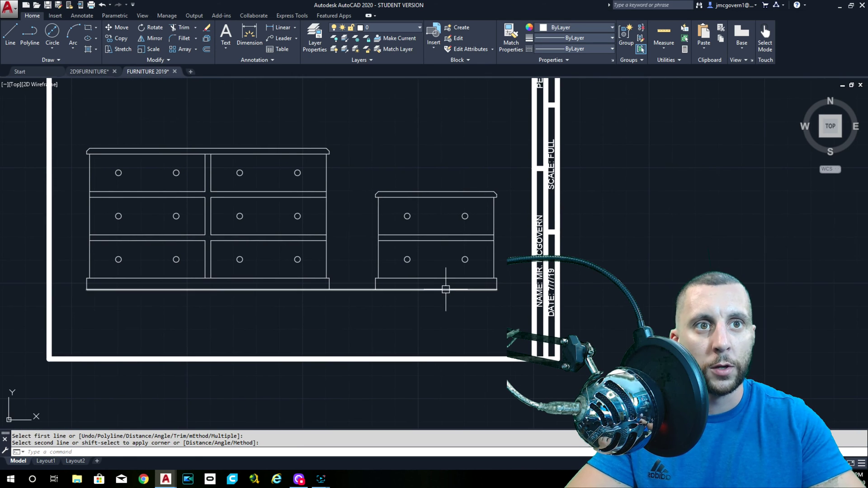
Trim away the floor line segment between the dresser's base and the nightstand's base
{"action": "type", "text": "tr"}
{"action": "key", "text": "Return"}
{"action": "key", "text": "Return"}
{"action": "left_click", "coordinate": [361, 280]}
{"action": "left_click", "coordinate": [355, 303]}
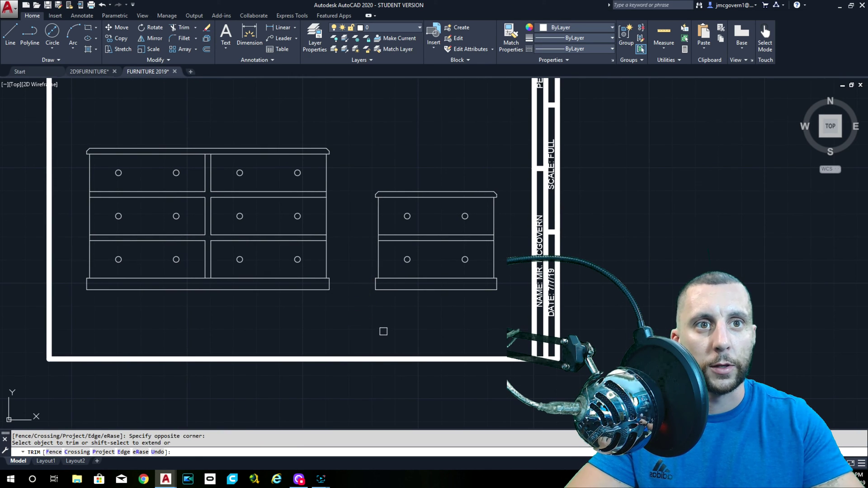
{"action": "middle_click_drag", "start_coordinate": [392, 312], "coordinate": [345, 354]}
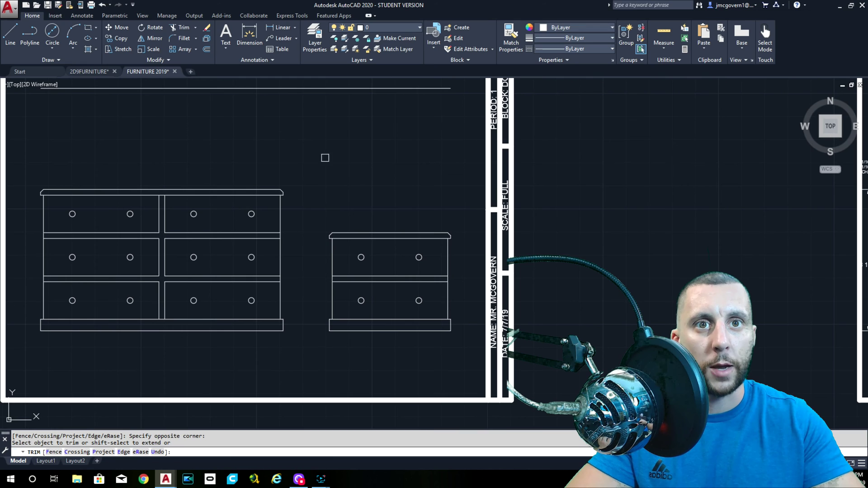
{"action": "mouse_move", "coordinate": [156, 133]}
{"action": "middle_mouse_down"}
{"action": "mouse_move", "coordinate": [219, 143]}
{"action": "mouse_move", "coordinate": [256, 169]}
{"action": "middle_mouse_up"}
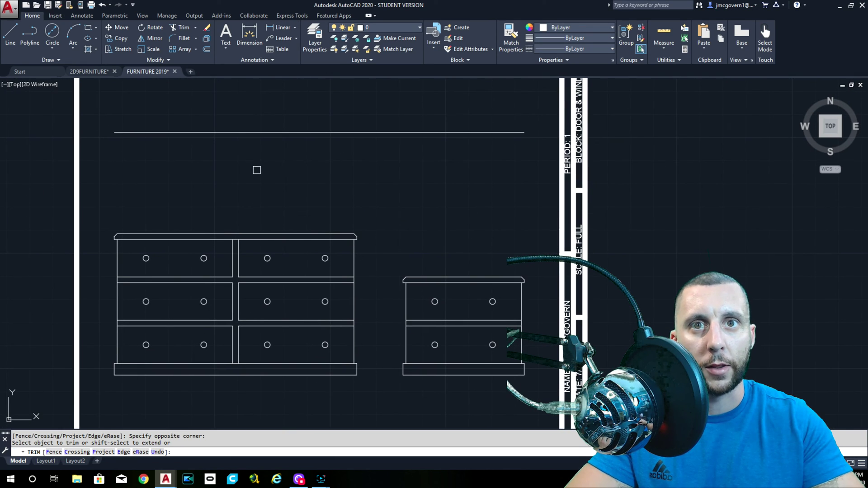
{"action": "key", "text": "Escape"}
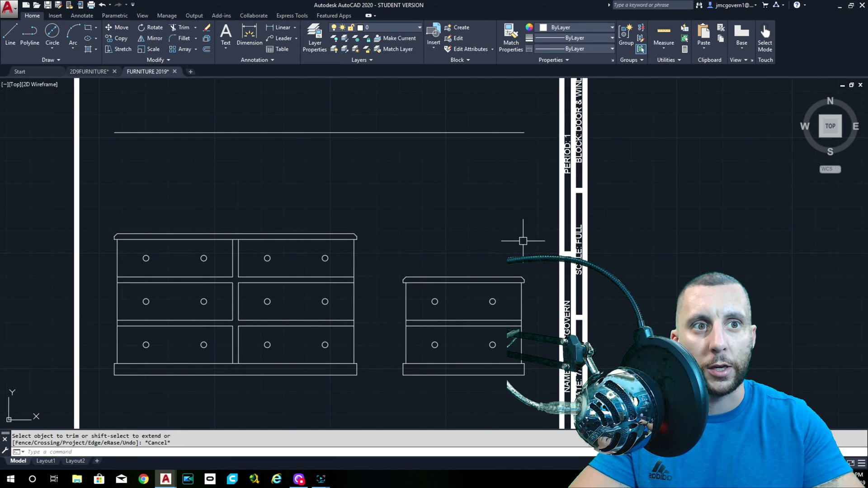
Examine the dimensions of the lamp's base, stem and shade in the dimensioned reference drawing
{"action": "scroll", "coordinate": [466, 209], "scroll_direction": "down", "scroll_amount": 4}
{"action": "scroll", "coordinate": [448, 226], "scroll_direction": "up", "scroll_amount": 6}
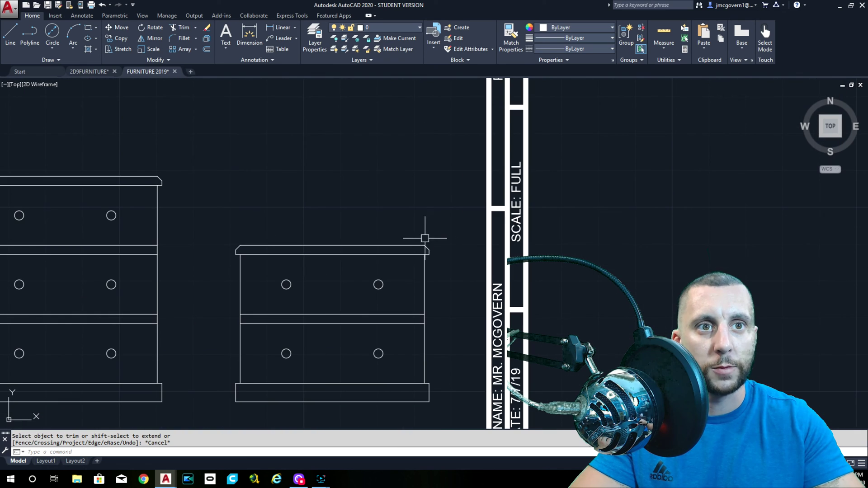
{"action": "scroll", "coordinate": [351, 157], "scroll_direction": "down", "scroll_amount": 6}
{"action": "middle_click_drag", "start_coordinate": [693, 184], "coordinate": [407, 211]}
{"action": "scroll", "coordinate": [444, 180], "scroll_direction": "up", "scroll_amount": 6}
{"action": "scroll", "coordinate": [385, 211], "scroll_direction": "up", "scroll_amount": 4}
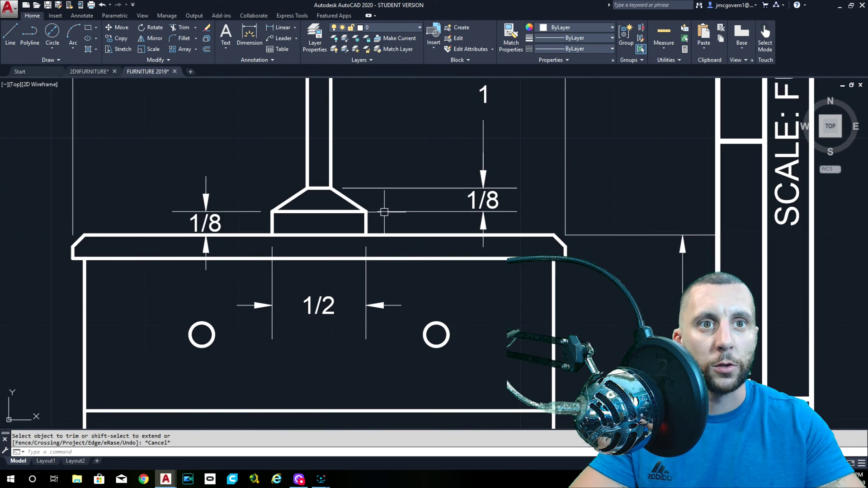
{"action": "scroll", "coordinate": [308, 226], "scroll_direction": "down", "scroll_amount": 2}
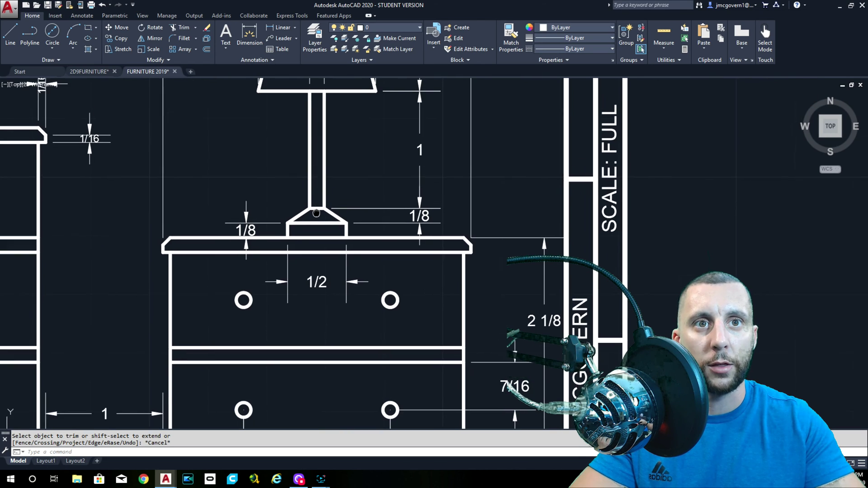
{"action": "middle_click_drag", "start_coordinate": [320, 109], "coordinate": [313, 269]}
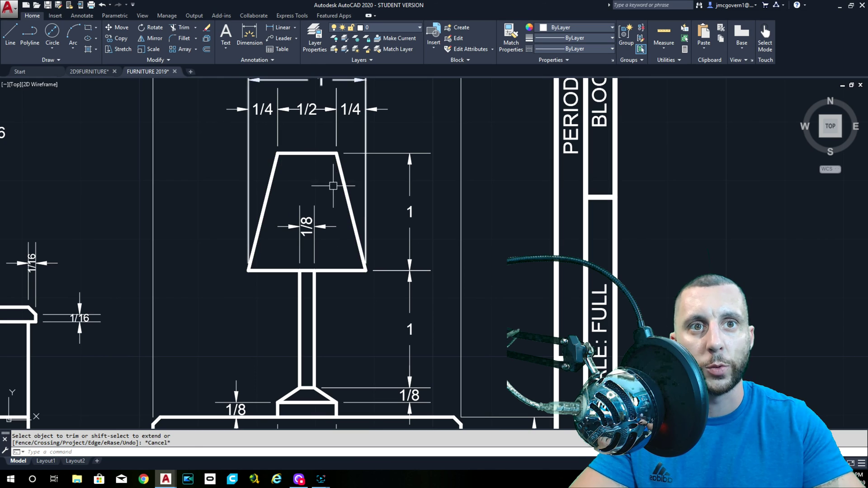
{"action": "scroll", "coordinate": [333, 185], "scroll_direction": "down", "scroll_amount": 3}
{"action": "scroll", "coordinate": [345, 259], "scroll_direction": "up", "scroll_amount": 7}
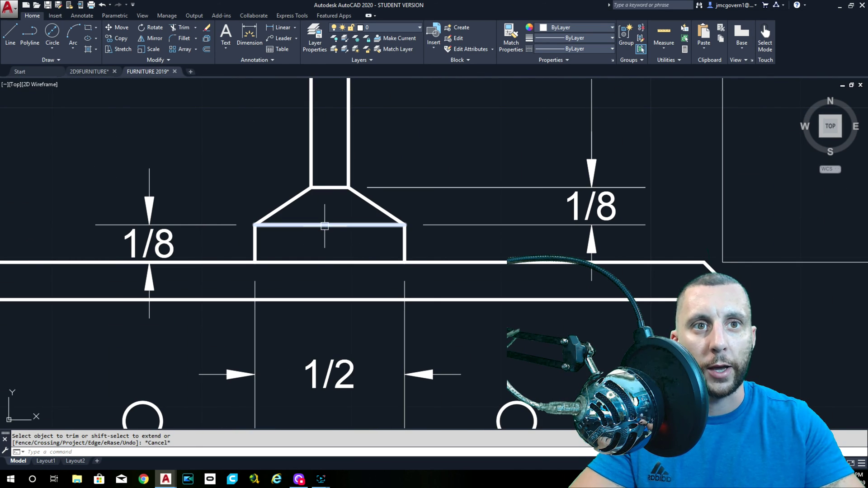
{"action": "scroll", "coordinate": [330, 184], "scroll_direction": "down", "scroll_amount": 1}
{"action": "middle_click_drag", "start_coordinate": [330, 183], "coordinate": [317, 326]}
{"action": "middle_click_drag", "start_coordinate": [314, 162], "coordinate": [318, 202]}
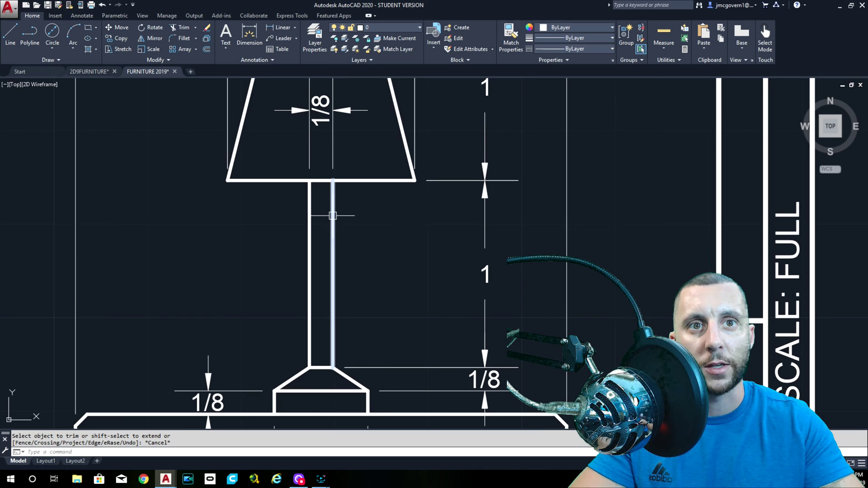
{"action": "scroll", "coordinate": [320, 213], "scroll_direction": "down", "scroll_amount": 2}
{"action": "middle_click_drag", "start_coordinate": [342, 246], "coordinate": [365, 160]}
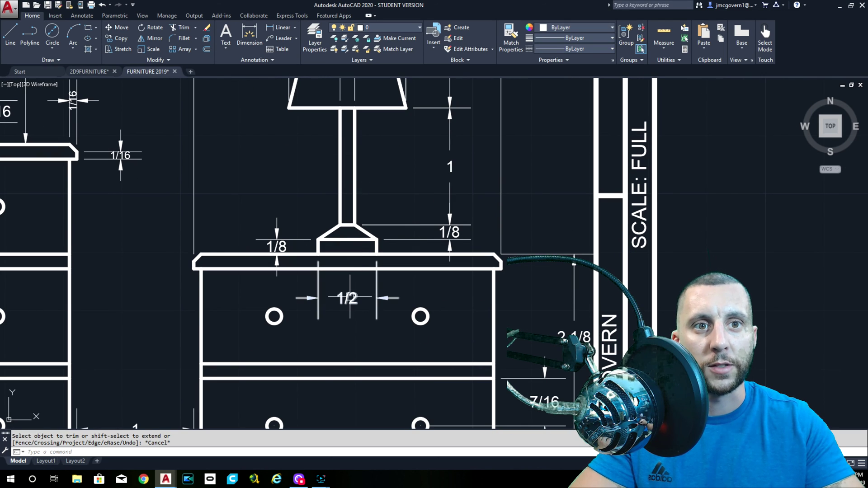
Draw a vertical line 1/8 long upward from the midpoint of the nightstand's top edge
{"action": "scroll", "coordinate": [348, 254], "scroll_direction": "down", "scroll_amount": 10}
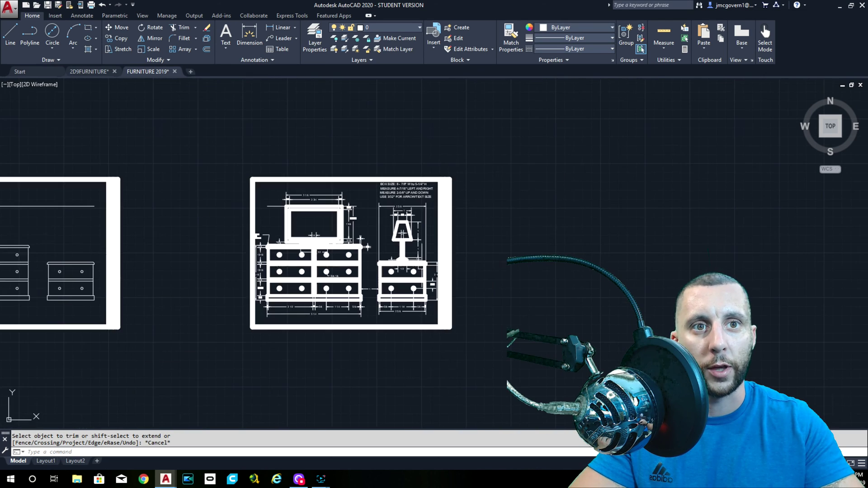
{"action": "scroll", "coordinate": [258, 228], "scroll_direction": "up", "scroll_amount": 10}
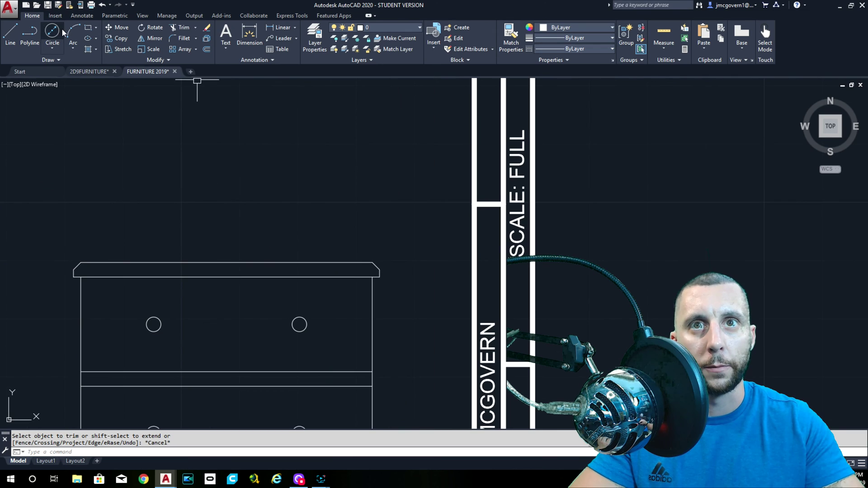
{"action": "left_click", "coordinate": [10, 33]}
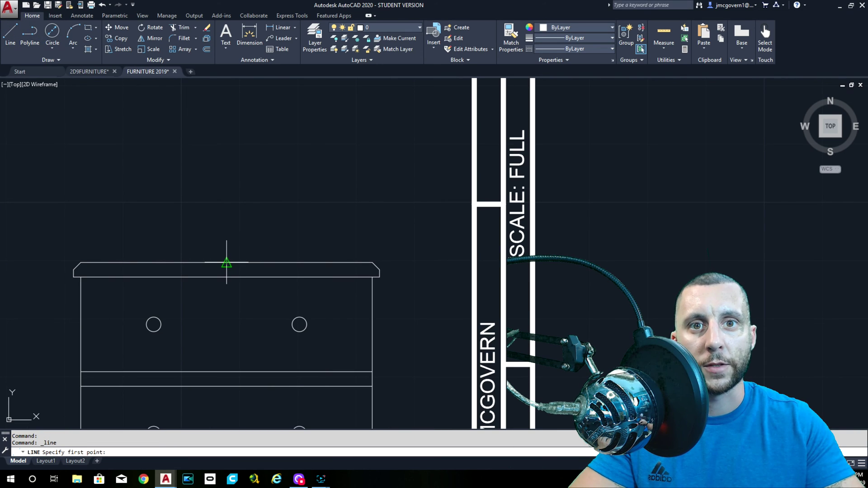
{"action": "left_click", "coordinate": [227, 263]}
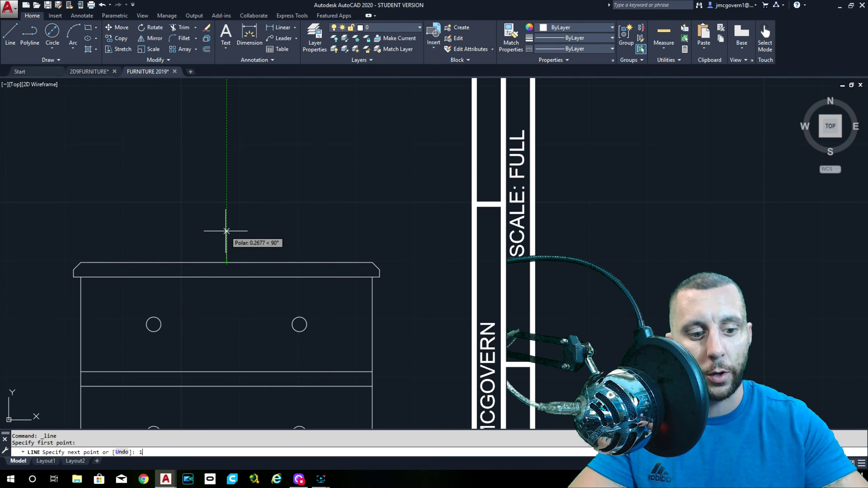
{"action": "type", "text": "1/8"}
{"action": "key", "text": "Return"}
{"action": "key", "text": "Escape"}
{"action": "scroll", "coordinate": [256, 252], "scroll_direction": "up", "scroll_amount": 6}
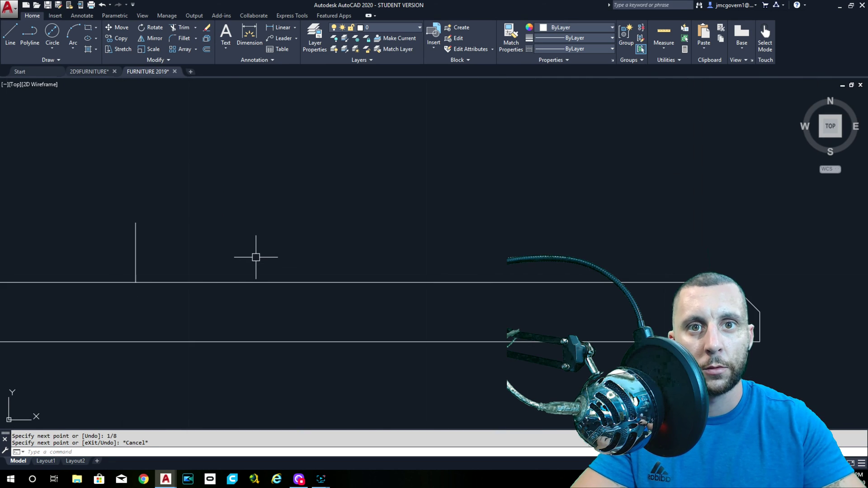
Offset the short vertical line 1/4 to each side for the lamp base's sides, and erase the original centre line
{"action": "left_click", "coordinate": [207, 50]}
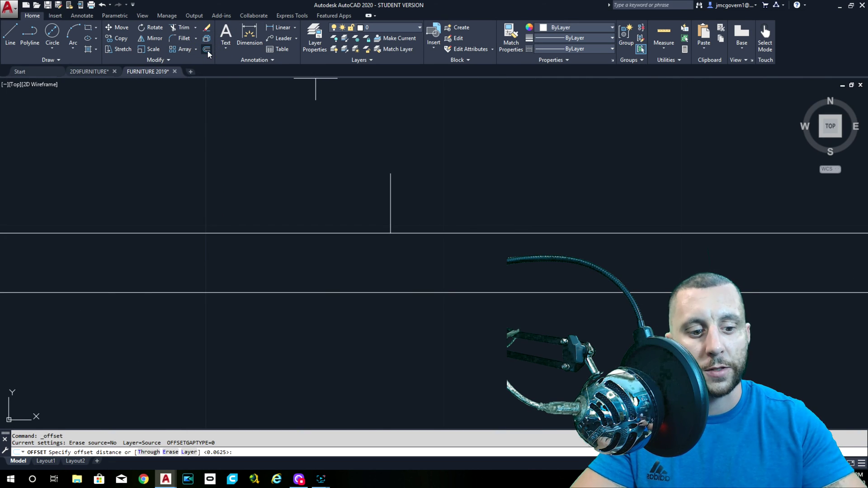
{"action": "type", "text": "1/4"}
{"action": "key", "text": "Return"}
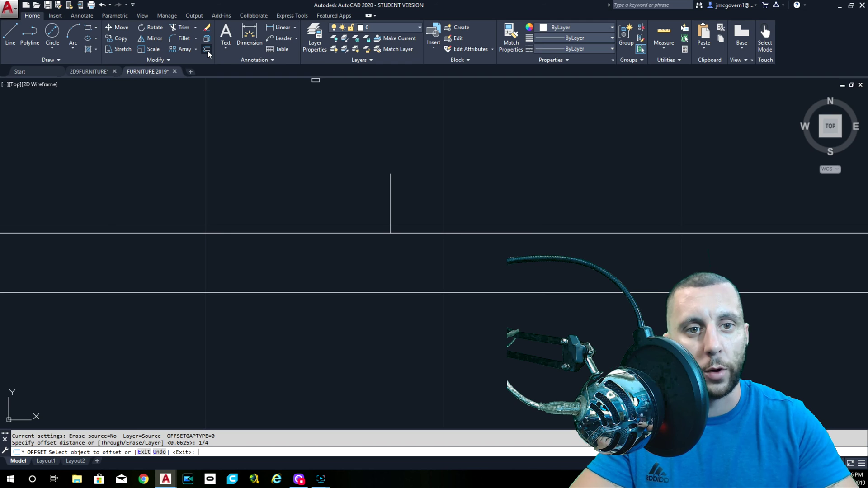
{"action": "left_click", "coordinate": [387, 188]}
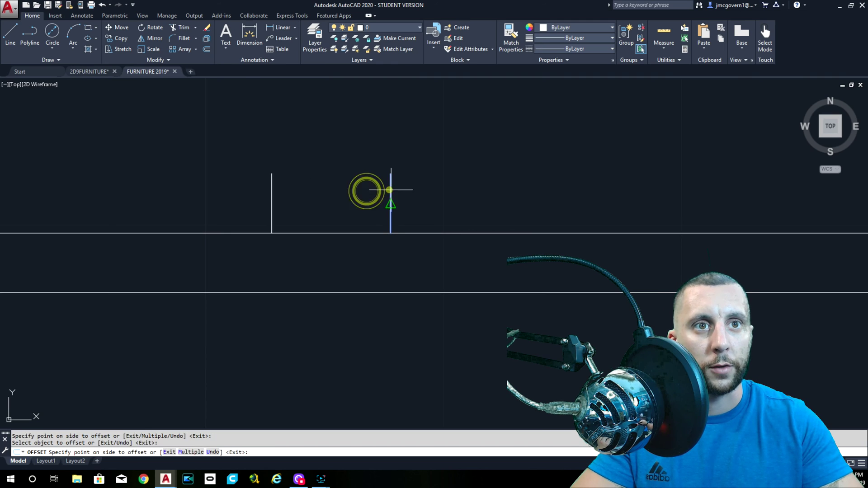
{"action": "left_click", "coordinate": [478, 203]}
{"action": "key", "text": "Escape"}
{"action": "left_click", "coordinate": [430, 179]}
{"action": "left_click", "coordinate": [339, 201]}
{"action": "key", "text": "Delete"}
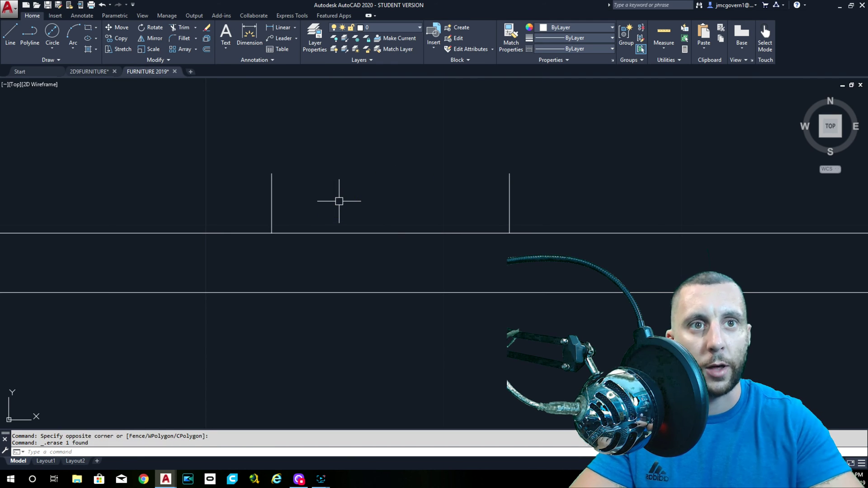
Draw a horizontal line joining the upper ends of the lamp base's two side lines
{"action": "key", "text": "Return"}
{"action": "left_click", "coordinate": [510, 173]}
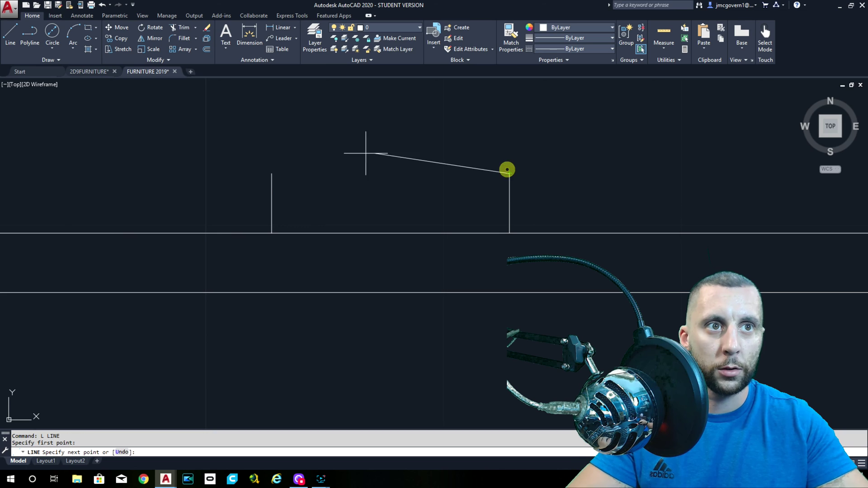
{"action": "left_click", "coordinate": [271, 173]}
{"action": "key", "text": "Escape"}
{"action": "scroll", "coordinate": [305, 218], "scroll_direction": "down", "scroll_amount": 4}
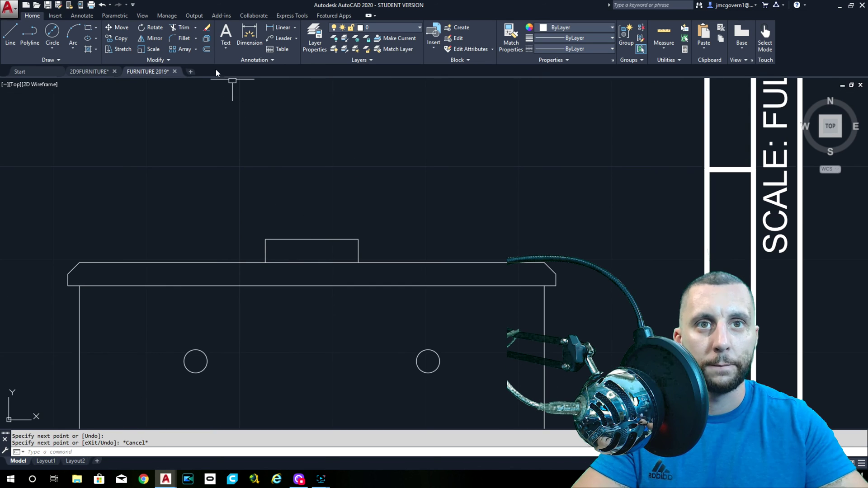
Offset the lamp base's top line upward by 1/8
{"action": "left_click", "coordinate": [206, 50]}
{"action": "type", "text": "1/8"}
{"action": "key", "text": "Return"}
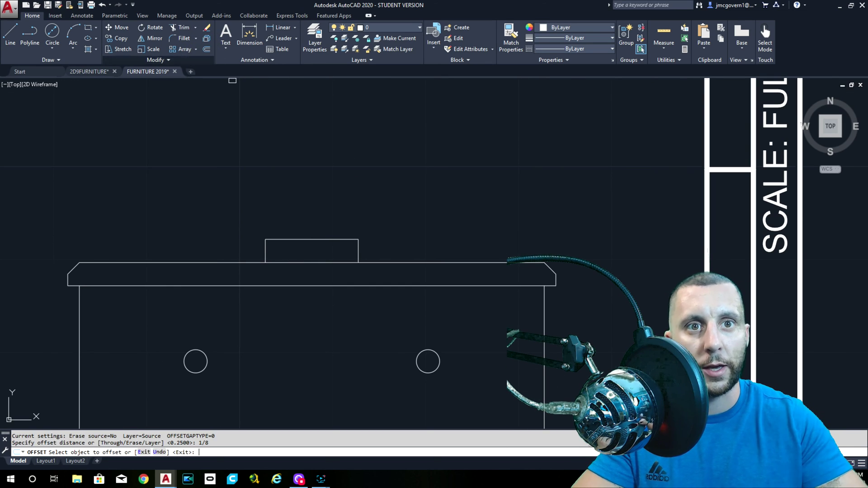
{"action": "left_click", "coordinate": [320, 239]}
{"action": "left_click", "coordinate": [321, 196]}
{"action": "key", "text": "Escape"}
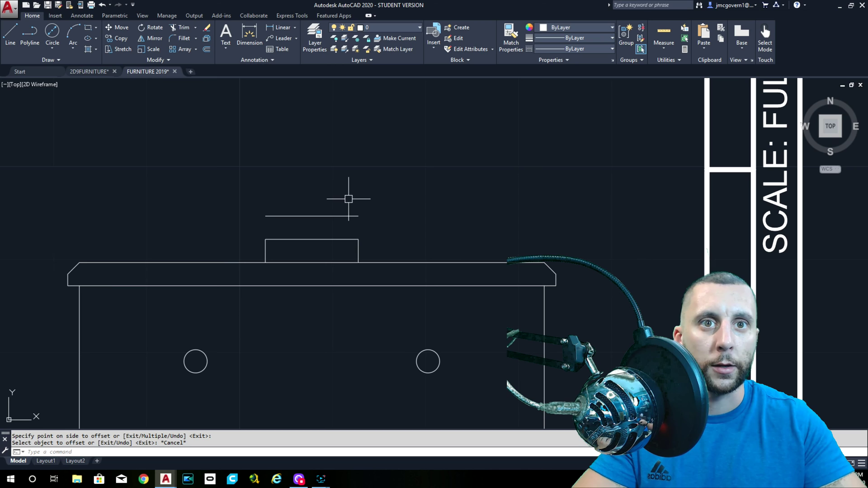
Examine in the reference drawing how the lamp's sloped base section meets the stem
{"action": "scroll", "coordinate": [349, 199], "scroll_direction": "down", "scroll_amount": 2}
{"action": "middle_click_drag", "start_coordinate": [642, 264], "coordinate": [116, 271]}
{"action": "scroll", "coordinate": [280, 271], "scroll_direction": "down", "scroll_amount": 8}
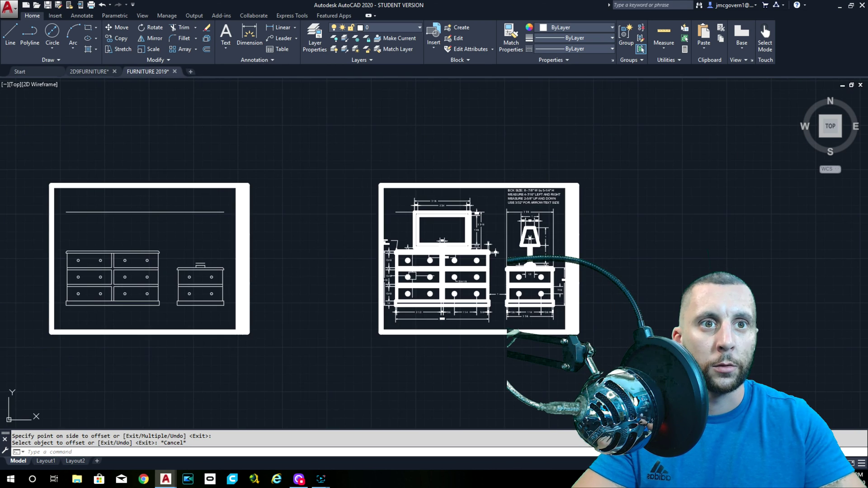
{"action": "scroll", "coordinate": [531, 263], "scroll_direction": "up", "scroll_amount": 12}
{"action": "middle_click_drag", "start_coordinate": [520, 286], "coordinate": [471, 204]}
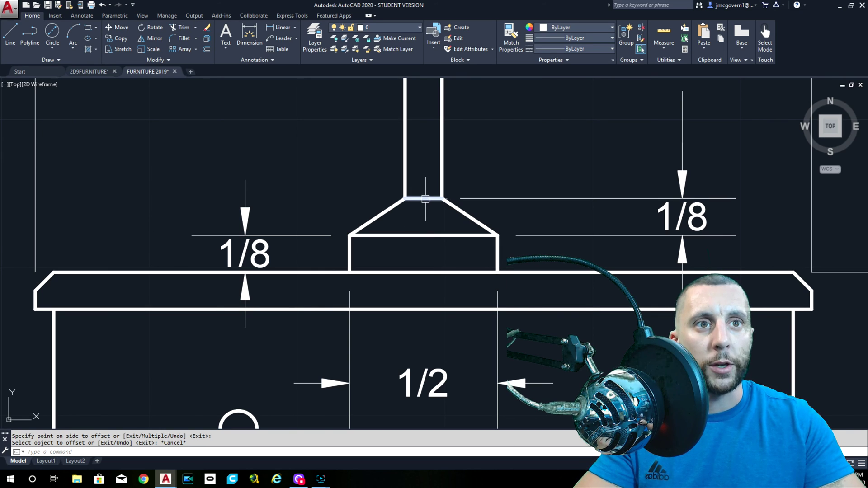
{"action": "scroll", "coordinate": [425, 166], "scroll_direction": "down", "scroll_amount": 4}
{"action": "middle_click_drag", "start_coordinate": [285, 213], "coordinate": [691, 221]}
{"action": "scroll", "coordinate": [691, 220], "scroll_direction": "down", "scroll_amount": 6}
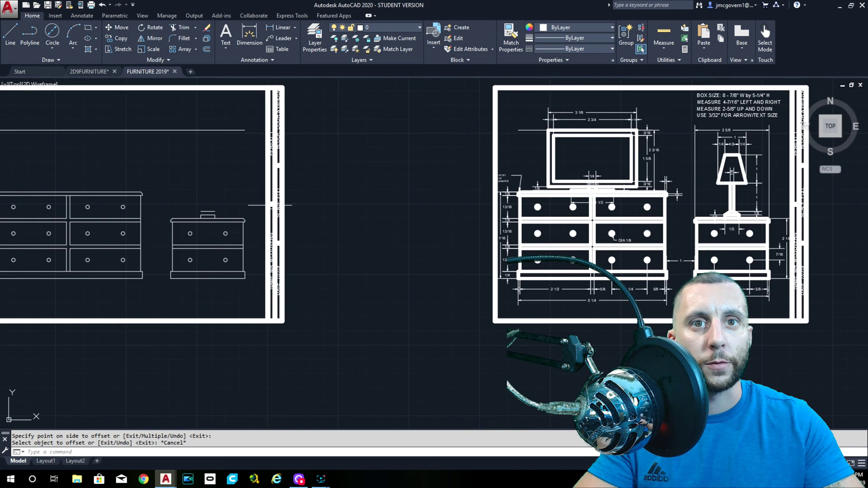
Draw a vertical line 1 long upward from the midpoint of the offset line above the lamp base
{"action": "scroll", "coordinate": [208, 213], "scroll_direction": "up", "scroll_amount": 6}
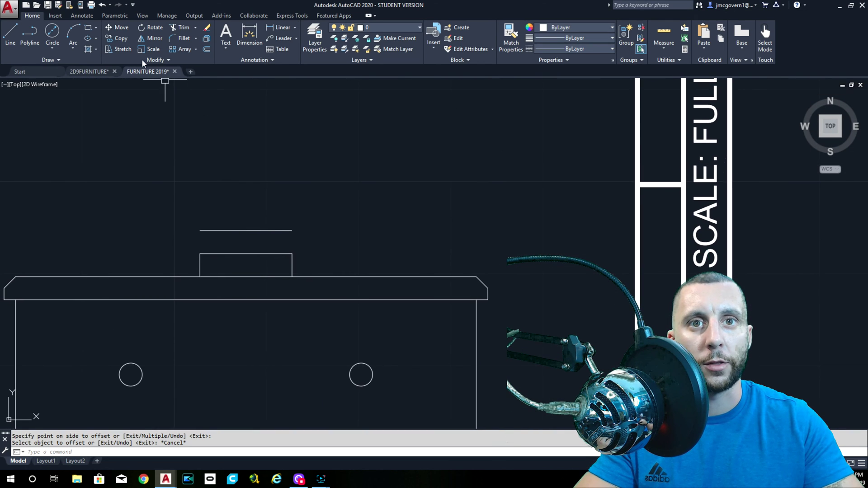
{"action": "left_click", "coordinate": [10, 34]}
{"action": "left_click", "coordinate": [244, 230]}
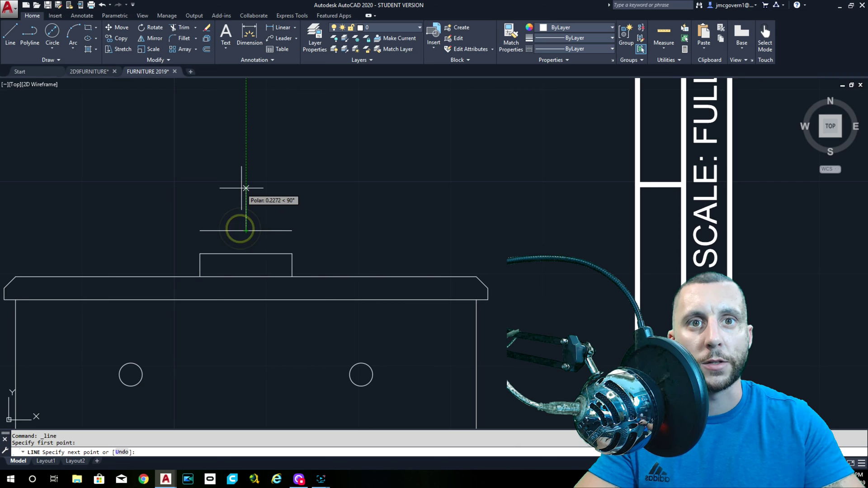
{"action": "type", "text": "1"}
{"action": "key", "text": "Return"}
{"action": "key", "text": "Escape"}
{"action": "scroll", "coordinate": [355, 289], "scroll_direction": "down", "scroll_amount": 2}
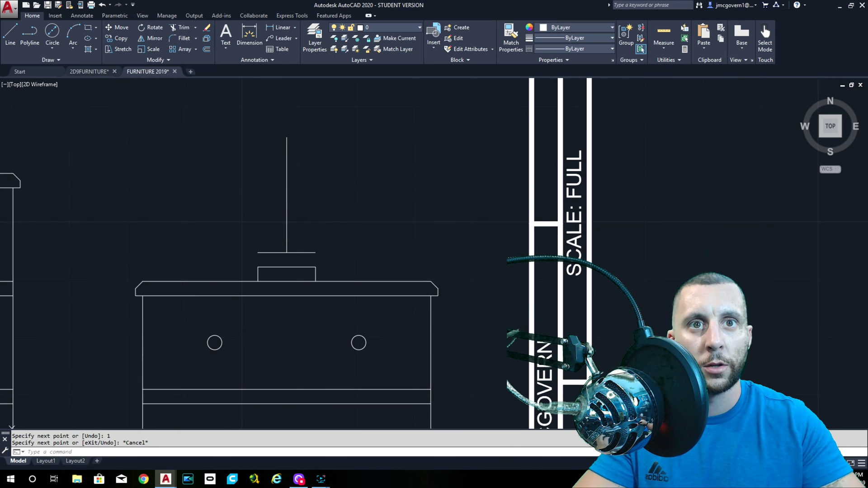
Offset the lamp's vertical centre line 1/16 to the left and to the right for the stem's sides
{"action": "left_click", "coordinate": [206, 50]}
{"action": "type", "text": "1/1"}
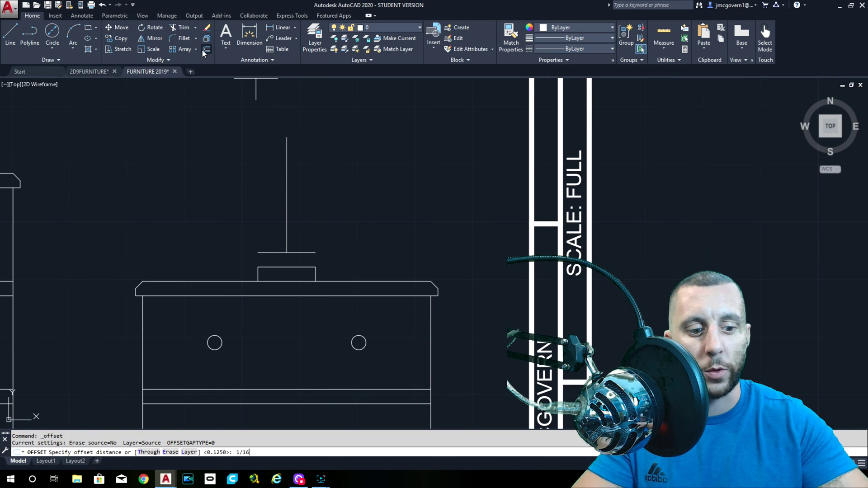
{"action": "type", "text": "6"}
{"action": "key", "text": "Return"}
{"action": "left_click", "coordinate": [284, 187]}
{"action": "left_click", "coordinate": [265, 188]}
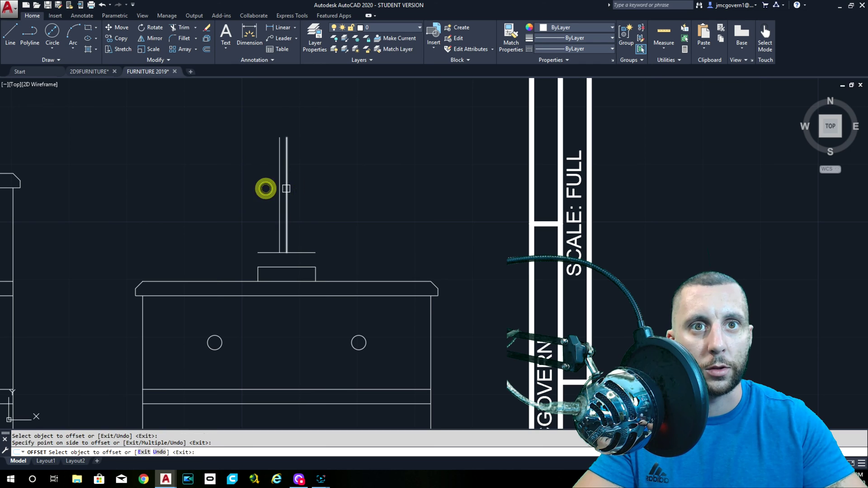
{"action": "left_click", "coordinate": [286, 187]}
{"action": "left_click", "coordinate": [315, 198]}
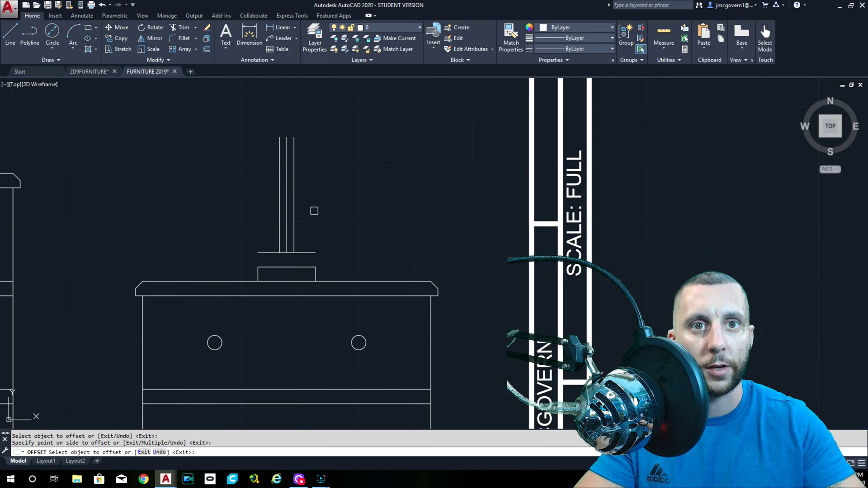
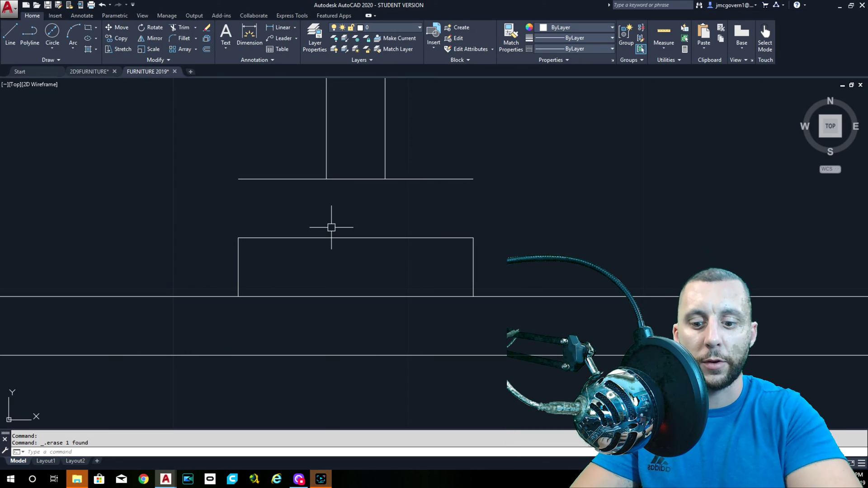
Draw sloped lines from both bottom corners of the lamp's stem down to the top corners of the base
{"action": "key", "text": "Return"}
{"action": "left_click", "coordinate": [385, 179]}
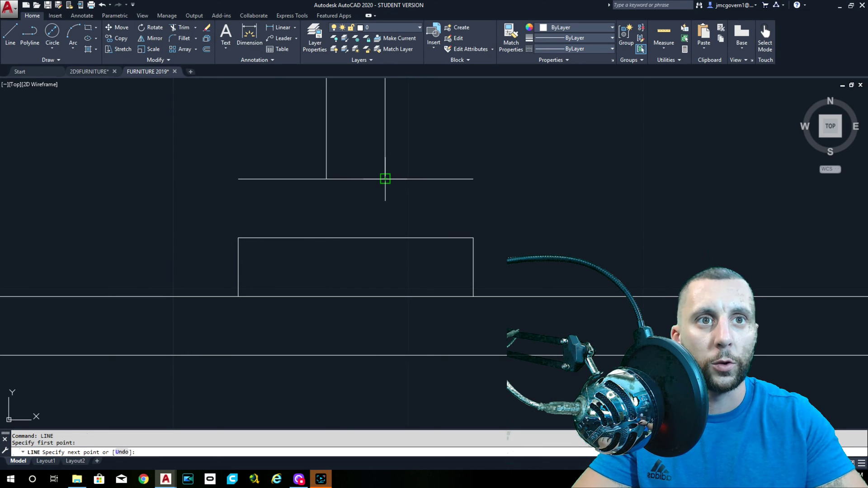
{"action": "left_click", "coordinate": [473, 238]}
{"action": "key", "text": "Return"}
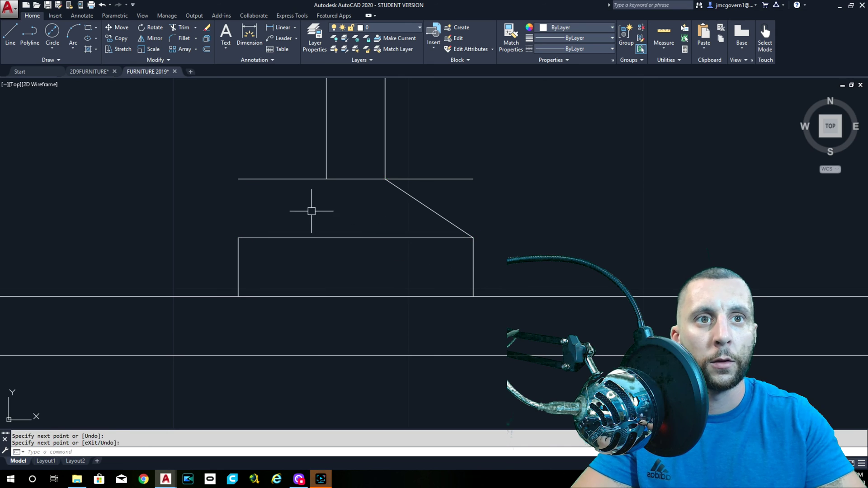
{"action": "key", "text": "Return"}
{"action": "left_click", "coordinate": [326, 179]}
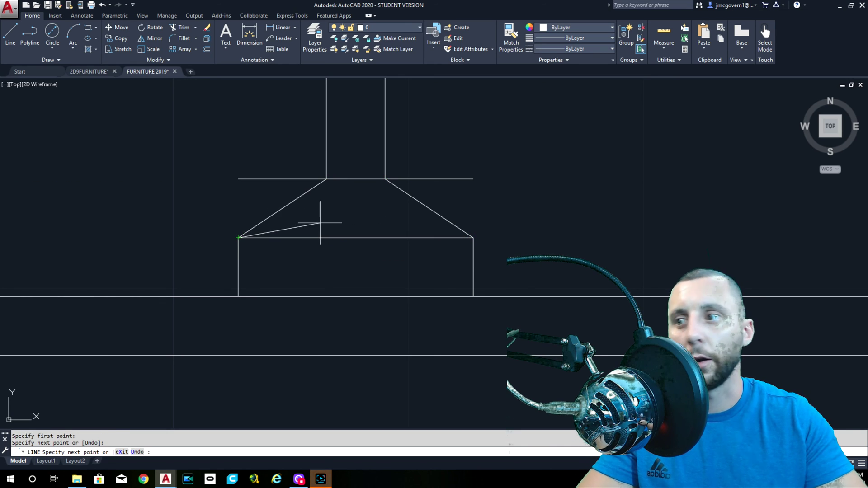
{"action": "middle_click_drag", "start_coordinate": [366, 208], "coordinate": [351, 225]}
{"action": "key", "text": "Escape"}
Trim the overhanging ends of the horizontal line on both sides of the stem's bottom
{"action": "type", "text": "tr"}
{"action": "key", "text": "Return"}
{"action": "key", "text": "Return"}
{"action": "left_click", "coordinate": [285, 180]}
{"action": "left_click", "coordinate": [247, 197]}
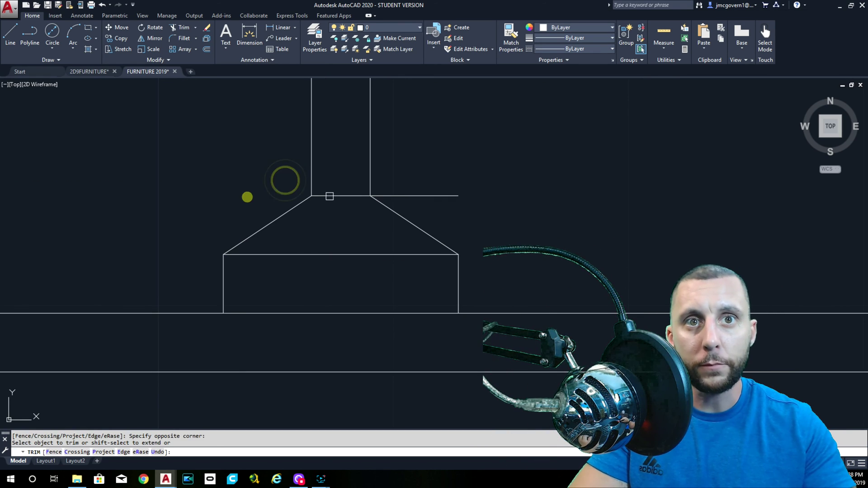
{"action": "left_click", "coordinate": [471, 185]}
{"action": "left_click", "coordinate": [452, 202]}
{"action": "scroll", "coordinate": [452, 202], "scroll_direction": "down", "scroll_amount": 3}
{"action": "middle_click_drag", "start_coordinate": [452, 202], "coordinate": [402, 304]}
{"action": "scroll", "coordinate": [412, 291], "scroll_direction": "down", "scroll_amount": 3}
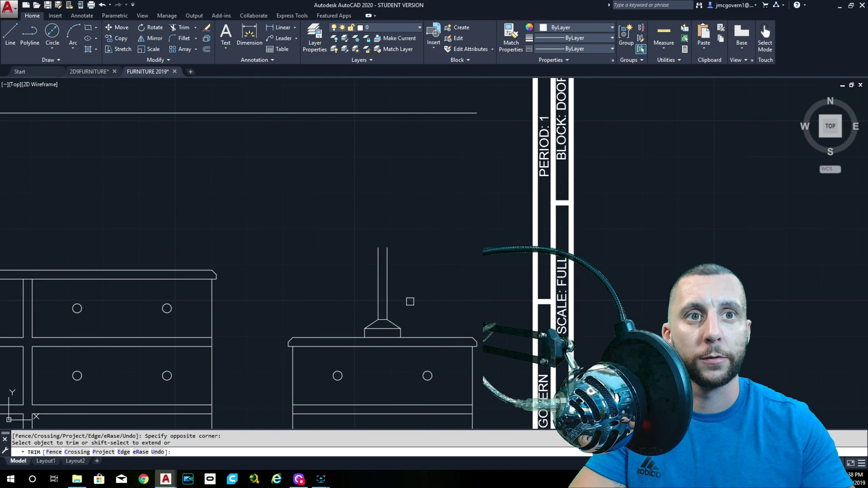
Draw a horizontal line across the top of the lamp's stem, joining the upper ends of its two sides
{"action": "left_click", "coordinate": [10, 33]}
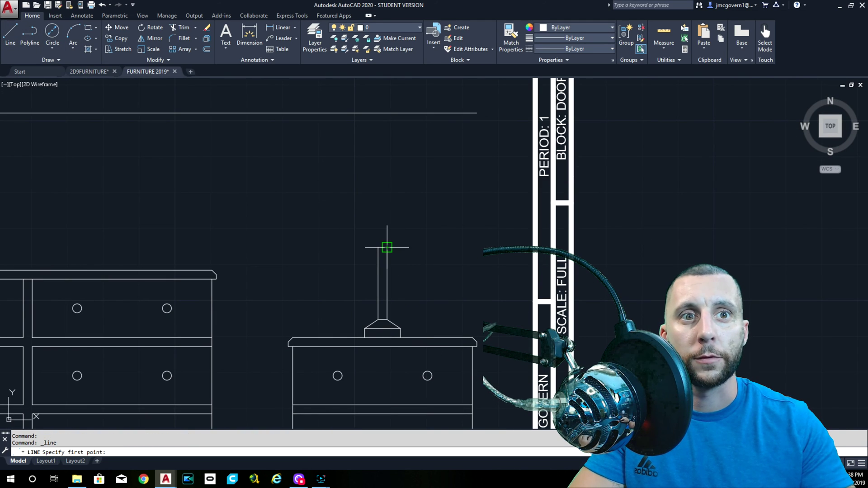
{"action": "scroll", "coordinate": [387, 247], "scroll_direction": "up", "scroll_amount": 6}
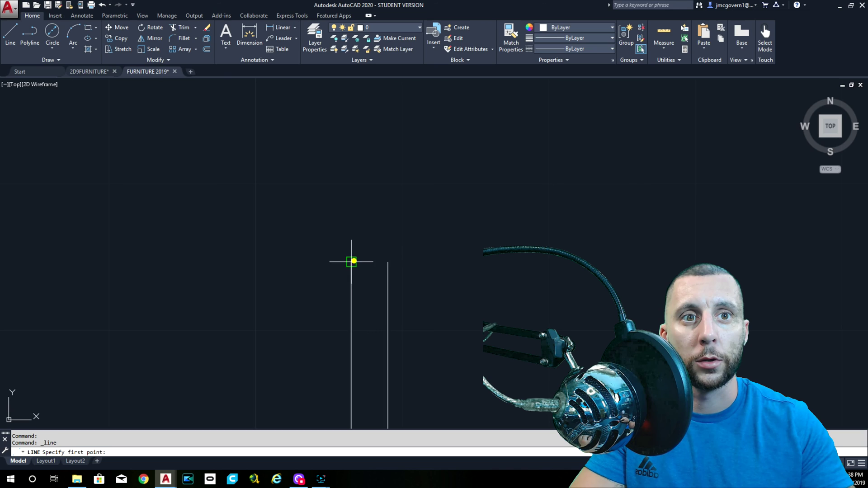
{"action": "left_click", "coordinate": [351, 261]}
{"action": "left_click", "coordinate": [388, 262]}
{"action": "key", "text": "Escape"}
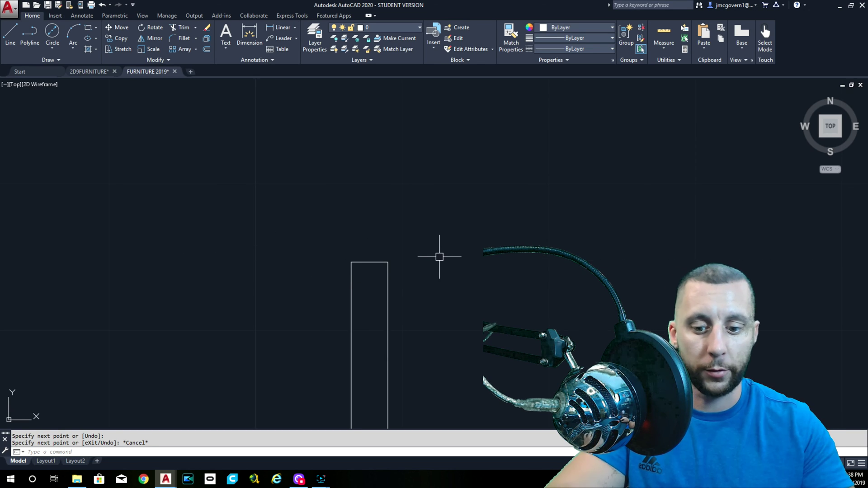
Draw a vertical line 1 long upward from the midpoint of the stem's top line
{"action": "key", "text": "Return"}
{"action": "left_click", "coordinate": [369, 262]}
{"action": "type", "text": "1"}
{"action": "key", "text": "Return"}
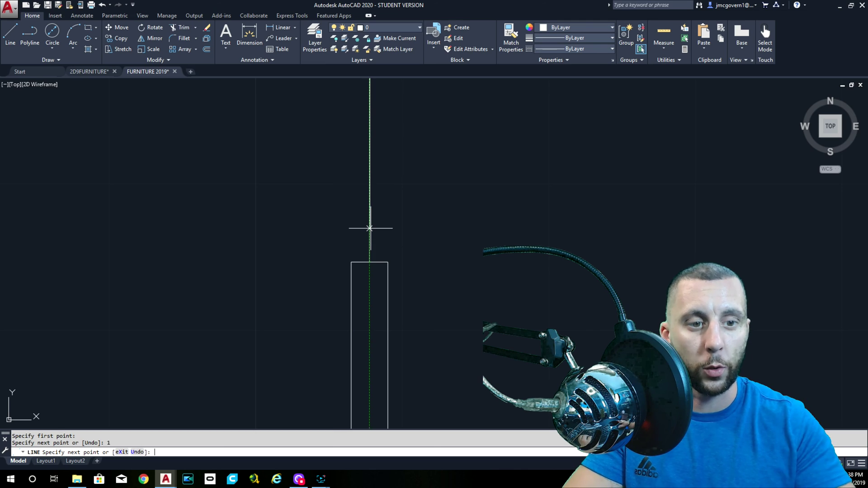
{"action": "key", "text": "Escape"}
{"action": "scroll", "coordinate": [405, 269], "scroll_direction": "down", "scroll_amount": 3}
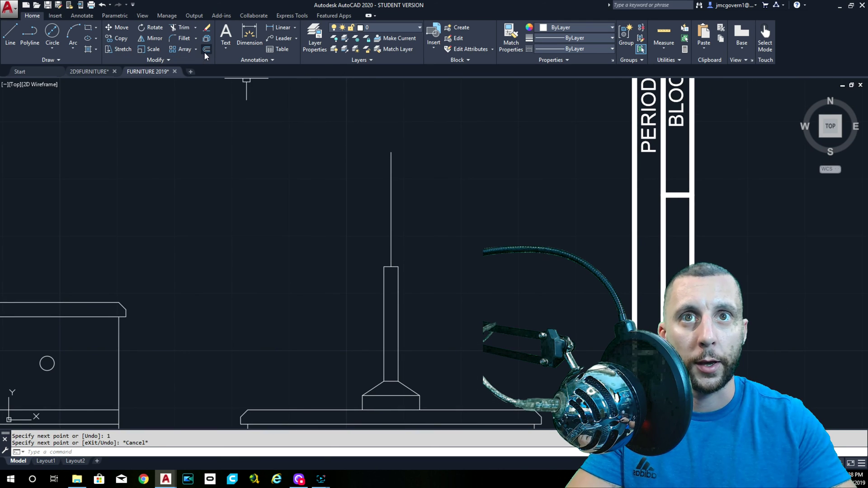
Offset the vertical line above the stem 1/2 to the left and to the right
{"action": "left_click", "coordinate": [206, 49]}
{"action": "type", "text": "1/2"}
{"action": "key", "text": "Return"}
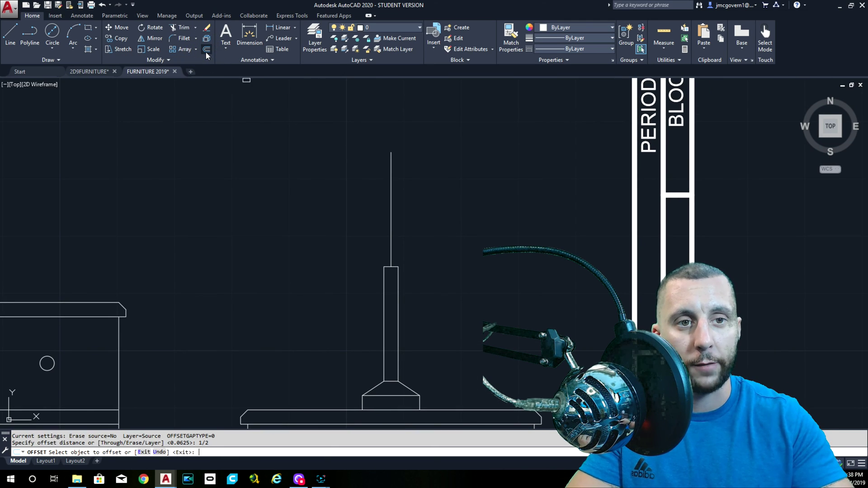
{"action": "left_click", "coordinate": [391, 215]}
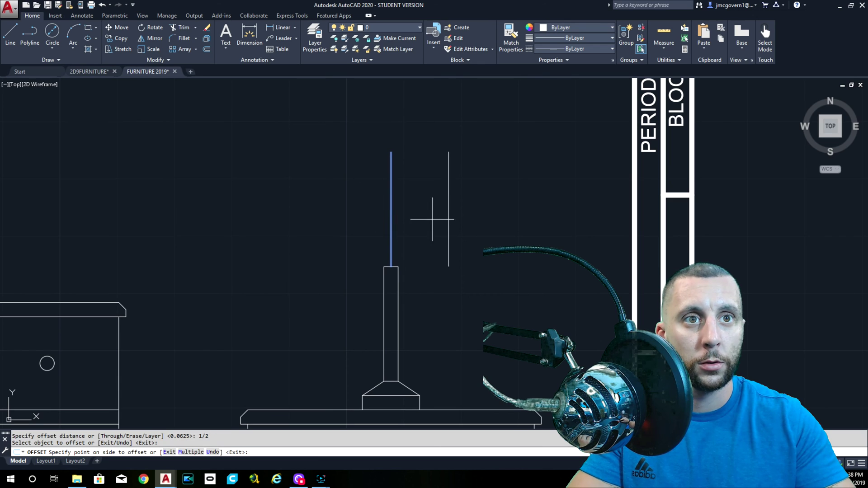
{"action": "left_click", "coordinate": [430, 220]}
{"action": "left_click", "coordinate": [390, 219]}
{"action": "left_click", "coordinate": [360, 224]}
{"action": "key", "text": "Return"}
{"action": "key", "text": "Return"}
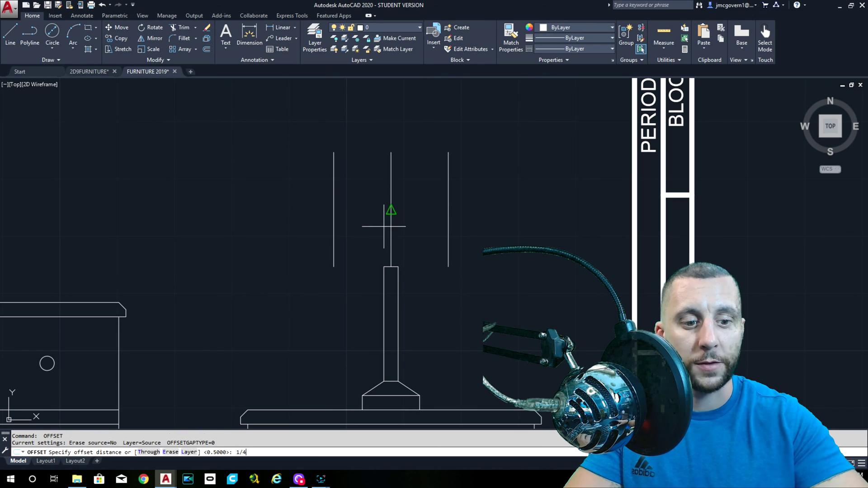
Offset the same vertical centre line above the stem 1/4 to the left and to the right
{"action": "key", "text": "Return"}
{"action": "left_click", "coordinate": [390, 194]}
{"action": "left_click", "coordinate": [414, 195]}
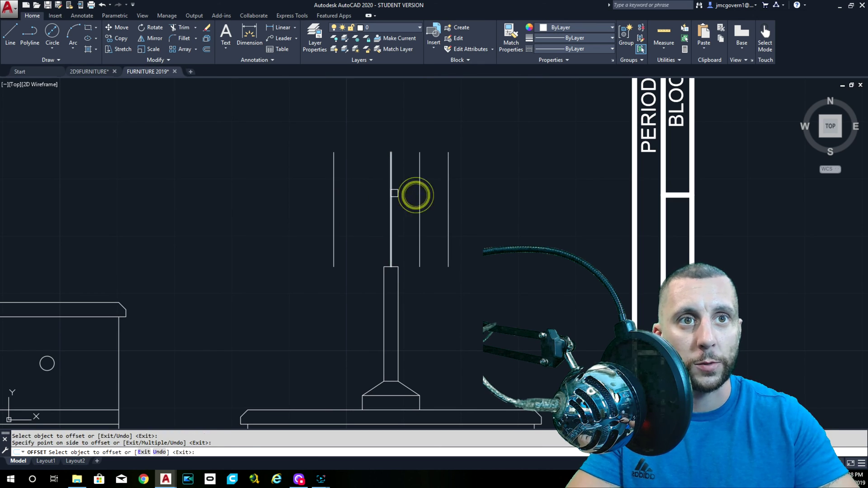
{"action": "left_click", "coordinate": [391, 194]}
{"action": "left_click", "coordinate": [371, 199]}
{"action": "key", "text": "Return"}
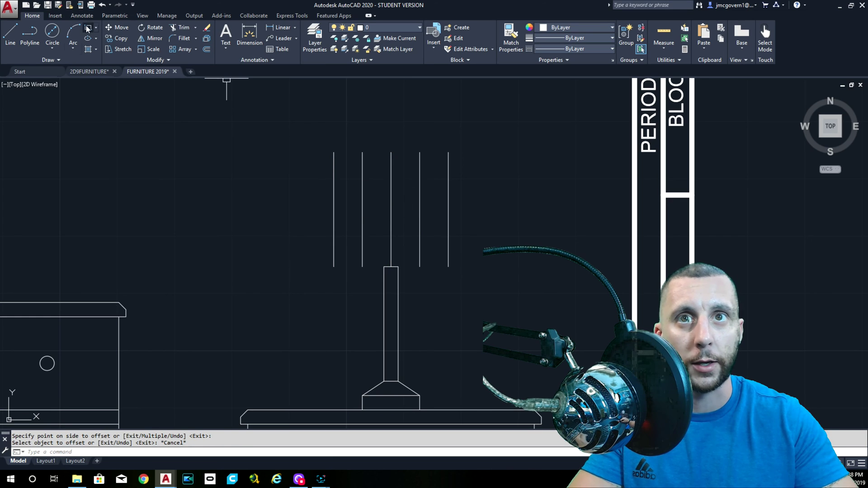
Draw the tapered lampshade outline through the inner guide lines' top ends and the outer guide lines' bottom ends
{"action": "left_click", "coordinate": [9, 33]}
{"action": "left_click", "coordinate": [362, 153]}
{"action": "left_click", "coordinate": [419, 153]}
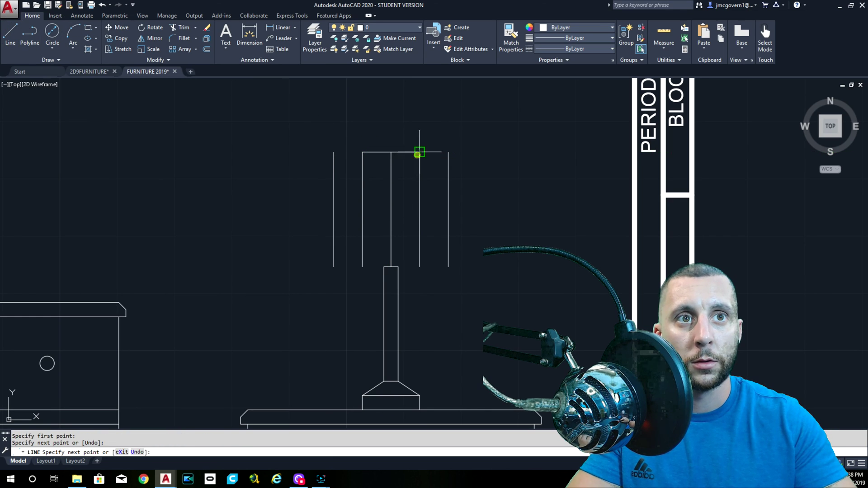
{"action": "key", "text": "Return"}
{"action": "key", "text": "Return"}
{"action": "left_click", "coordinate": [362, 153]}
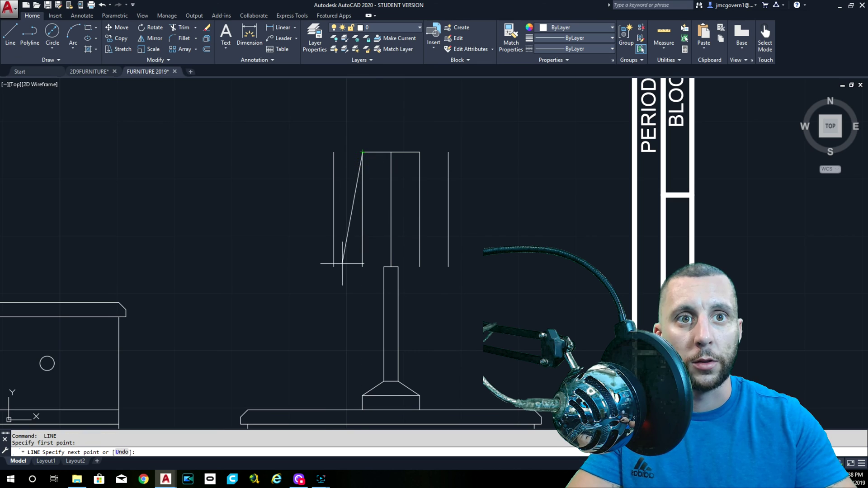
{"action": "left_click", "coordinate": [333, 267]}
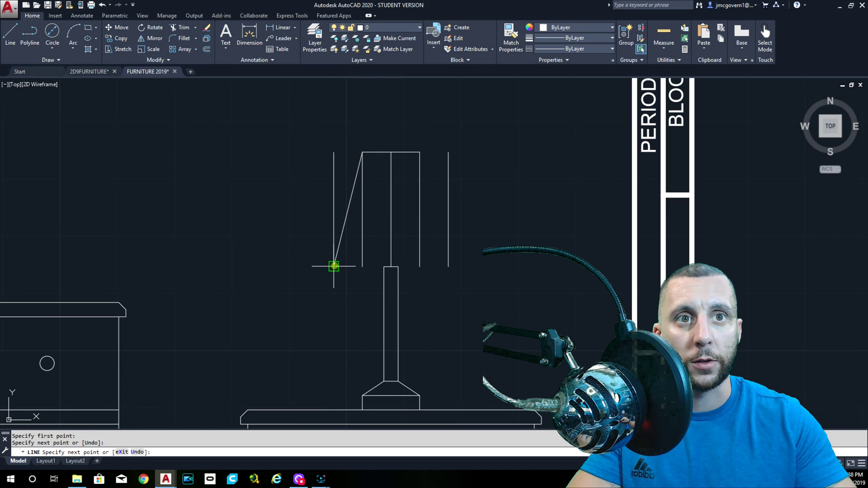
{"action": "left_click", "coordinate": [448, 266]}
{"action": "left_click", "coordinate": [419, 152]}
{"action": "key", "text": "Escape"}
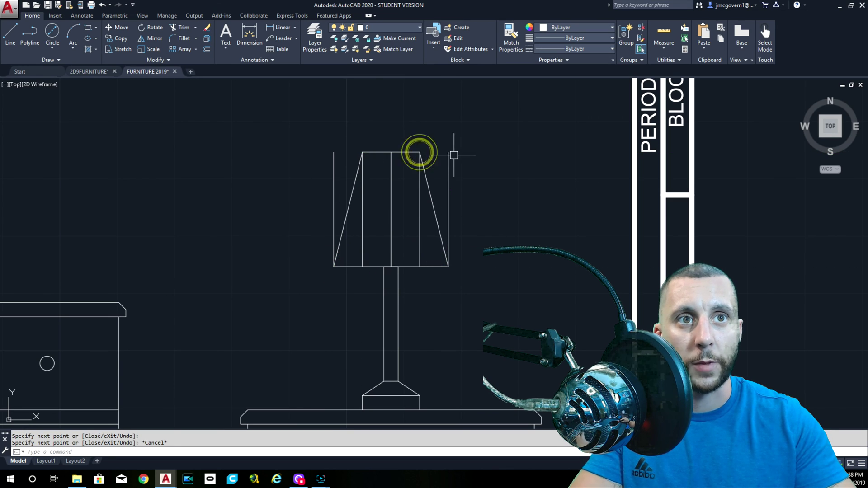
Erase the lampshade's vertical guide lines and the short line capping the top of the stem
{"action": "left_click", "coordinate": [452, 154]}
{"action": "left_click", "coordinate": [424, 207]}
{"action": "left_click", "coordinate": [355, 231]}
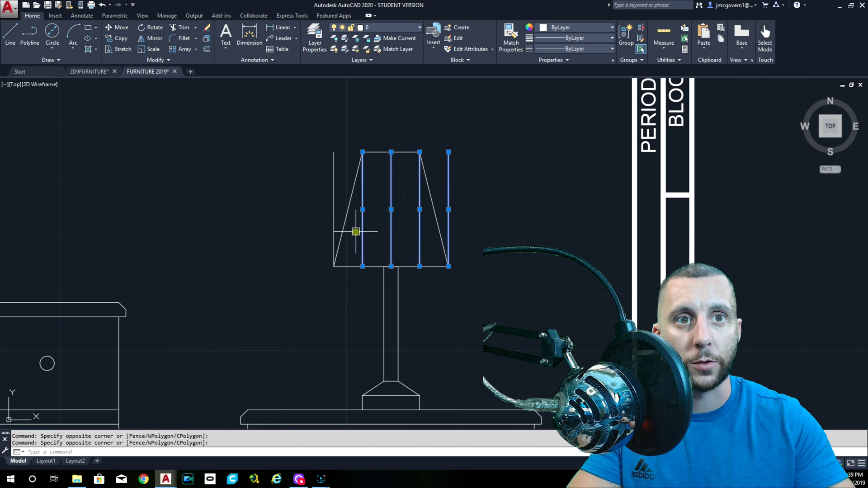
{"action": "key", "text": "Delete"}
{"action": "scroll", "coordinate": [368, 253], "scroll_direction": "up", "scroll_amount": 2}
{"action": "left_click", "coordinate": [371, 261]}
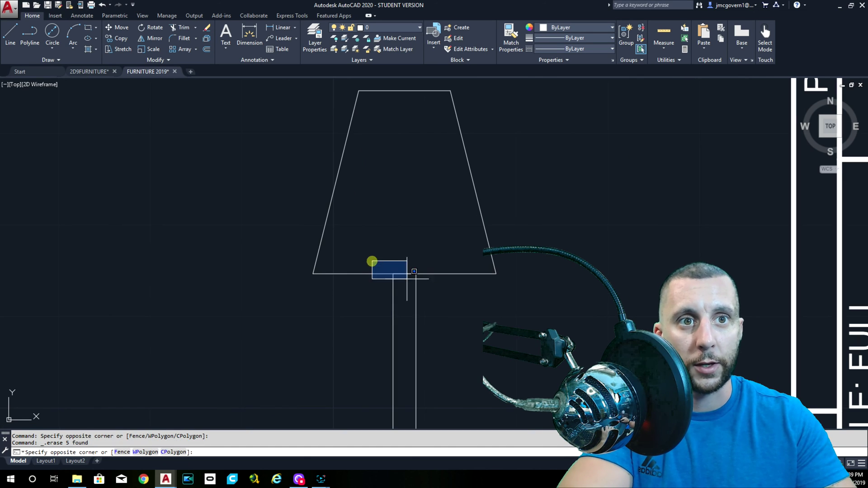
{"action": "left_click", "coordinate": [432, 286]}
{"action": "key", "text": "Delete"}
Draw a vertical line from the midpoint of the dresser's top edge up to the horizontal guide line above it
{"action": "scroll", "coordinate": [449, 286], "scroll_direction": "down", "scroll_amount": 3}
{"action": "middle_click_drag", "start_coordinate": [450, 286], "coordinate": [448, 249]}
{"action": "scroll", "coordinate": [459, 291], "scroll_direction": "down", "scroll_amount": 2}
{"action": "middle_click_drag", "start_coordinate": [408, 287], "coordinate": [551, 246]}
{"action": "left_click", "coordinate": [11, 32]}
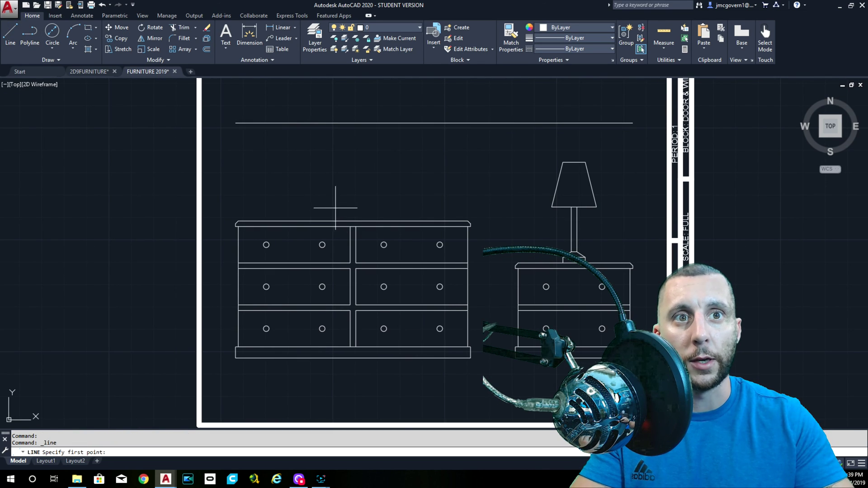
{"action": "left_click", "coordinate": [350, 218]}
{"action": "left_click", "coordinate": [355, 123]}
{"action": "key", "text": "Escape"}
Examine the width and frame dimensions of the television in the reference drawing
{"action": "scroll", "coordinate": [355, 132], "scroll_direction": "down", "scroll_amount": 5}
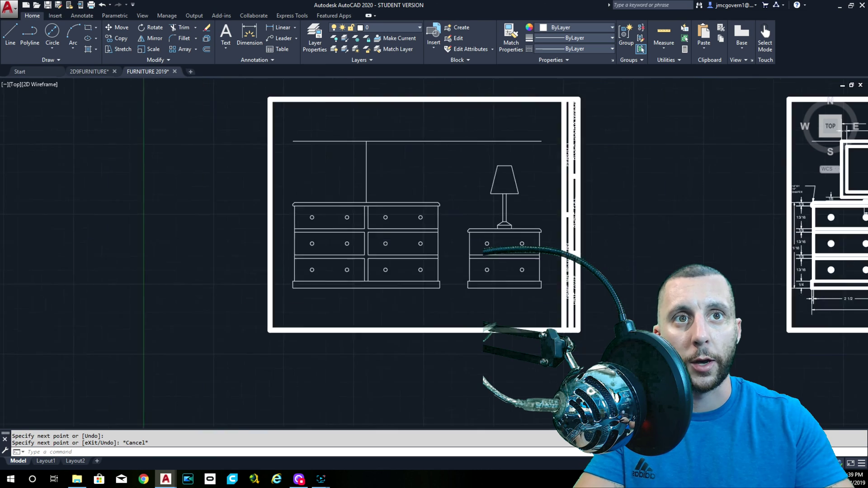
{"action": "middle_click_drag", "start_coordinate": [407, 217], "coordinate": [277, 229]}
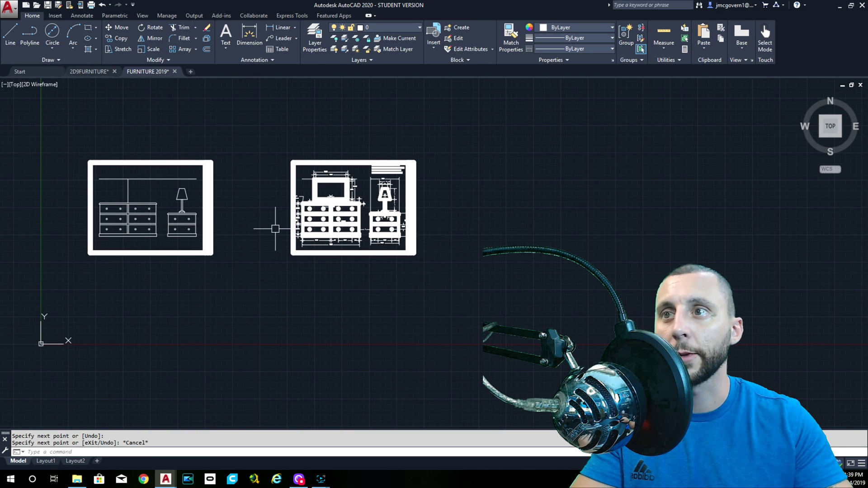
{"action": "mouse_move", "coordinate": [277, 228]}
{"action": "middle_mouse_down"}
{"action": "mouse_move", "coordinate": [337, 229]}
{"action": "mouse_move", "coordinate": [332, 219]}
{"action": "middle_mouse_up"}
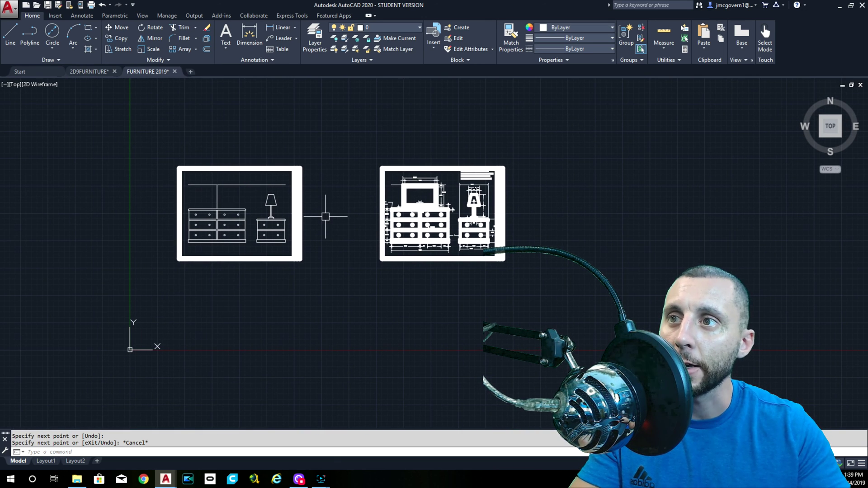
{"action": "scroll", "coordinate": [429, 197], "scroll_direction": "up", "scroll_amount": 8}
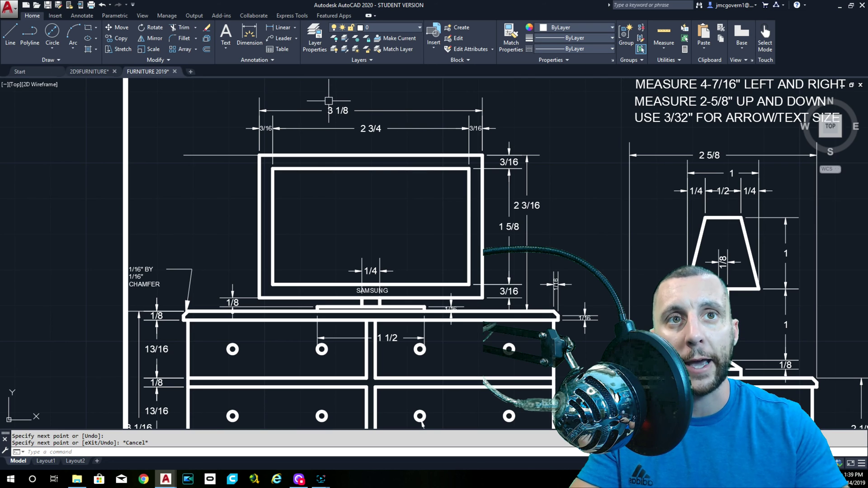
{"action": "scroll", "coordinate": [345, 109], "scroll_direction": "down", "scroll_amount": 8}
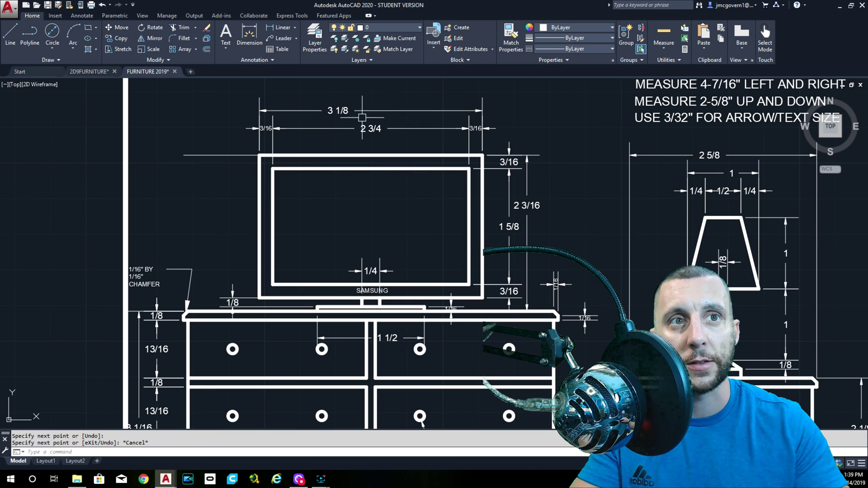
{"action": "middle_click_drag", "start_coordinate": [235, 198], "coordinate": [542, 201]}
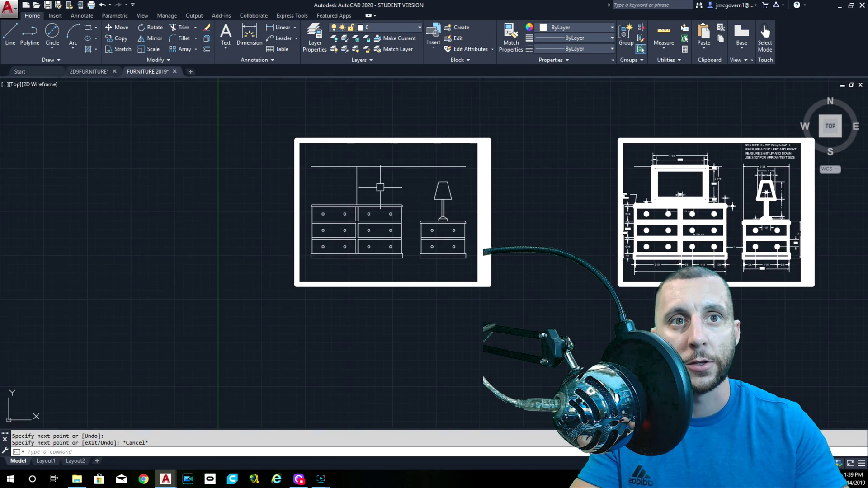
Offset the vertical line above the dresser 1-9/16 to the left and to the right for the television's sides
{"action": "scroll", "coordinate": [382, 188], "scroll_direction": "up", "scroll_amount": 5}
{"action": "left_click", "coordinate": [206, 49]}
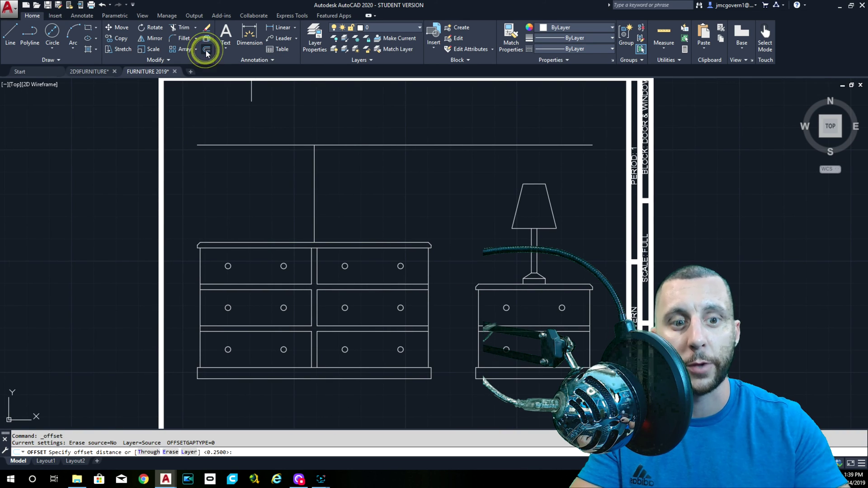
{"action": "type", "text": "1-9/16"}
{"action": "key", "text": "Return"}
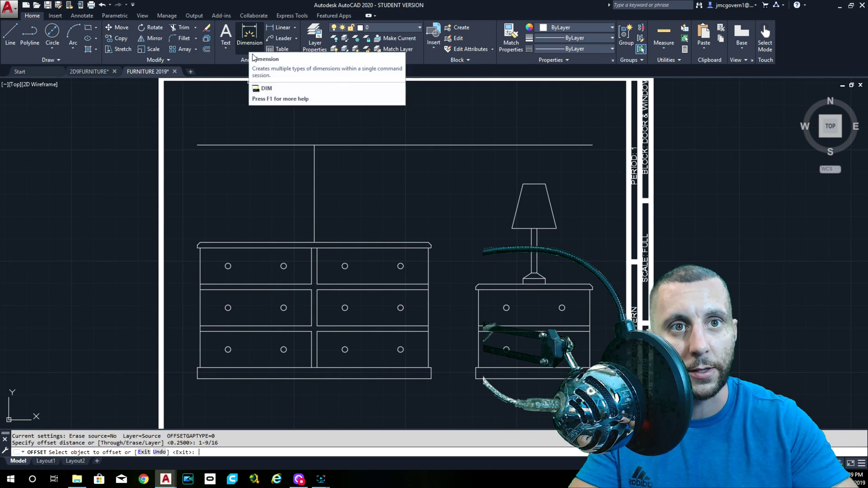
{"action": "left_click", "coordinate": [314, 161]}
{"action": "left_click", "coordinate": [291, 163]}
{"action": "left_click", "coordinate": [315, 167]}
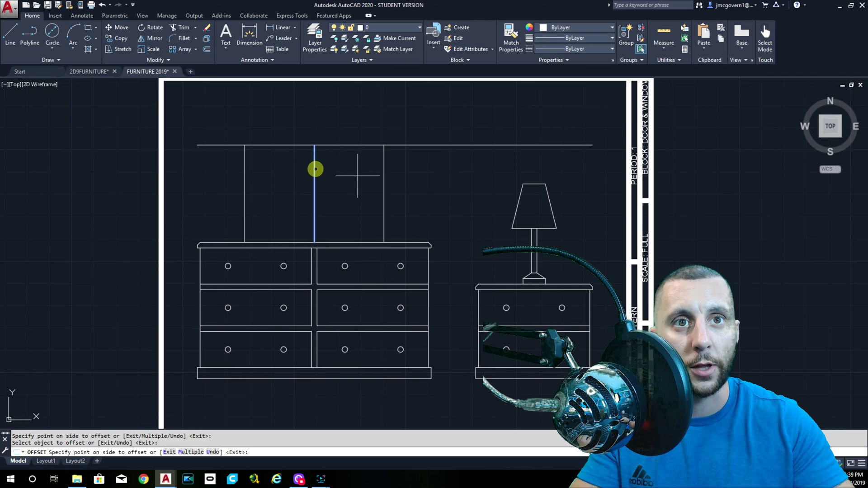
{"action": "left_click", "coordinate": [354, 174]}
{"action": "key", "text": "Escape"}
Trim the horizontal guide line beyond the television's left and right sides
{"action": "type", "text": "TR"}
{"action": "key", "text": "Return"}
{"action": "key", "text": "Return"}
{"action": "left_click", "coordinate": [432, 163]}
{"action": "left_click", "coordinate": [413, 127]}
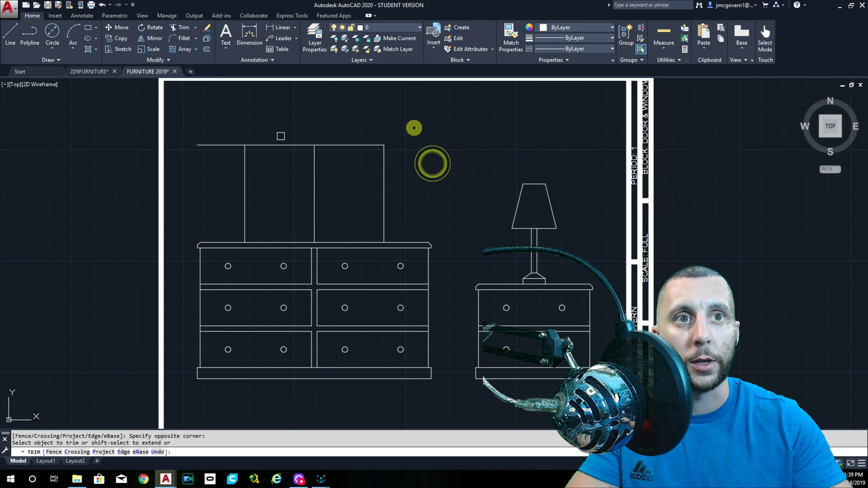
{"action": "left_click", "coordinate": [220, 122]}
{"action": "left_click", "coordinate": [201, 157]}
{"action": "key", "text": "Escape"}
Erase the vertical centre line inside the television outline
{"action": "left_click", "coordinate": [339, 169]}
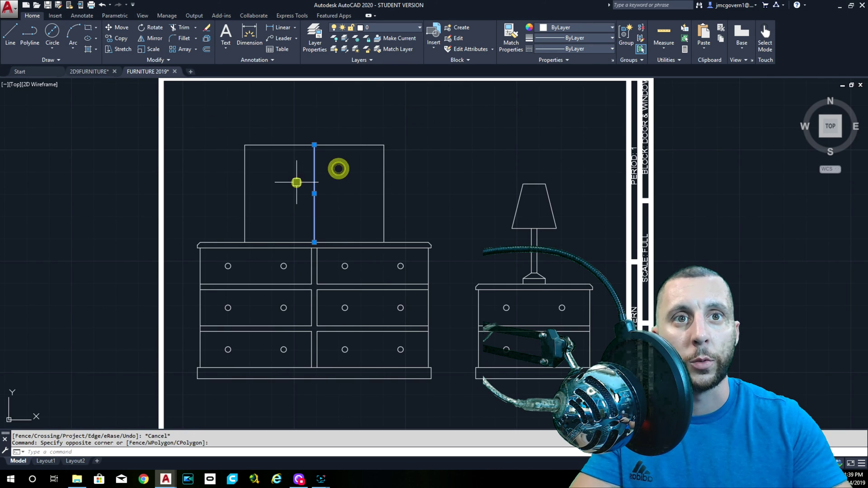
{"action": "left_click", "coordinate": [296, 182]}
{"action": "key", "text": "Delete"}
Offset the dresser's top edge 1/16 upward for the top of the television stand's base
{"action": "scroll", "coordinate": [334, 199], "scroll_direction": "down", "scroll_amount": 4}
{"action": "middle_click_drag", "start_coordinate": [703, 233], "coordinate": [502, 233]}
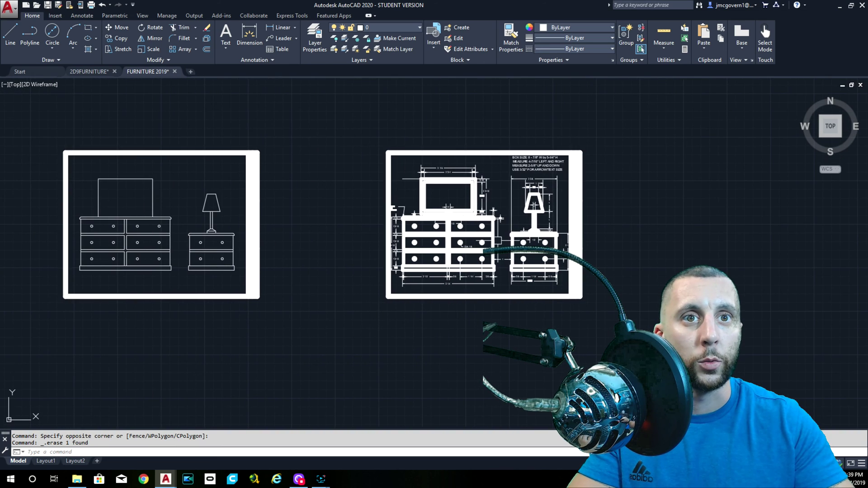
{"action": "scroll", "coordinate": [479, 224], "scroll_direction": "up", "scroll_amount": 7}
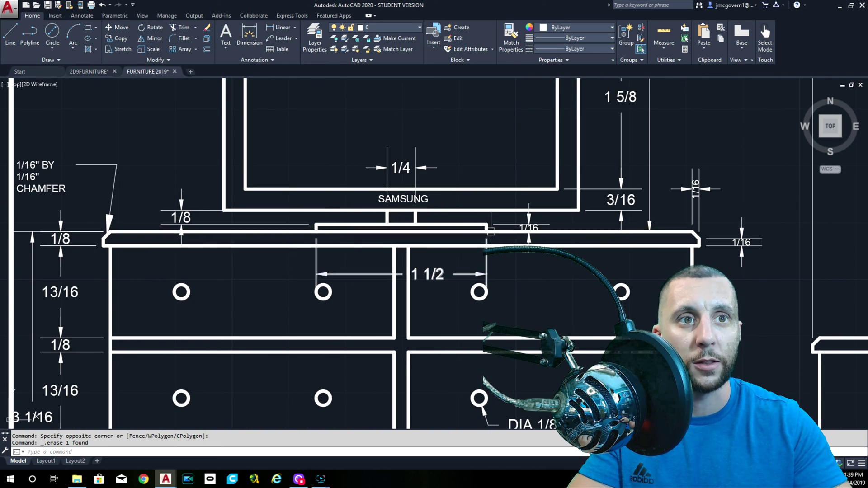
{"action": "scroll", "coordinate": [372, 244], "scroll_direction": "down", "scroll_amount": 6}
{"action": "middle_click_drag", "start_coordinate": [111, 236], "coordinate": [547, 236]}
{"action": "scroll", "coordinate": [315, 232], "scroll_direction": "up", "scroll_amount": 6}
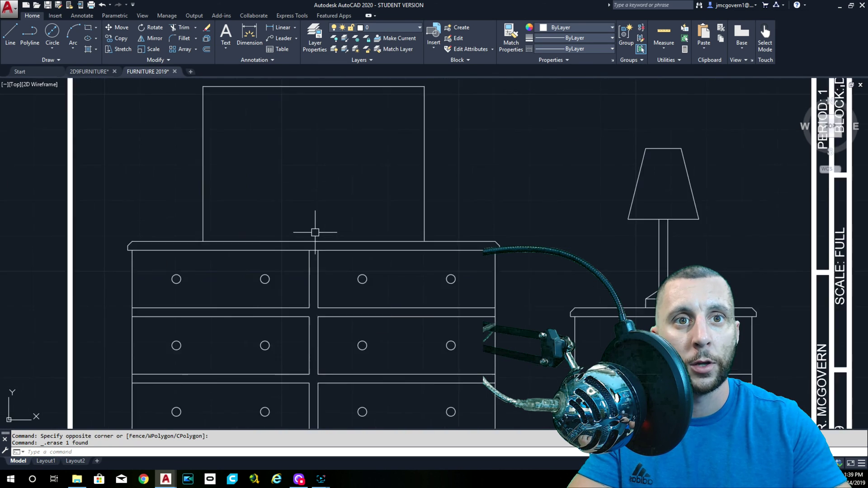
{"action": "left_click", "coordinate": [206, 50]}
{"action": "type", "text": "1/"}
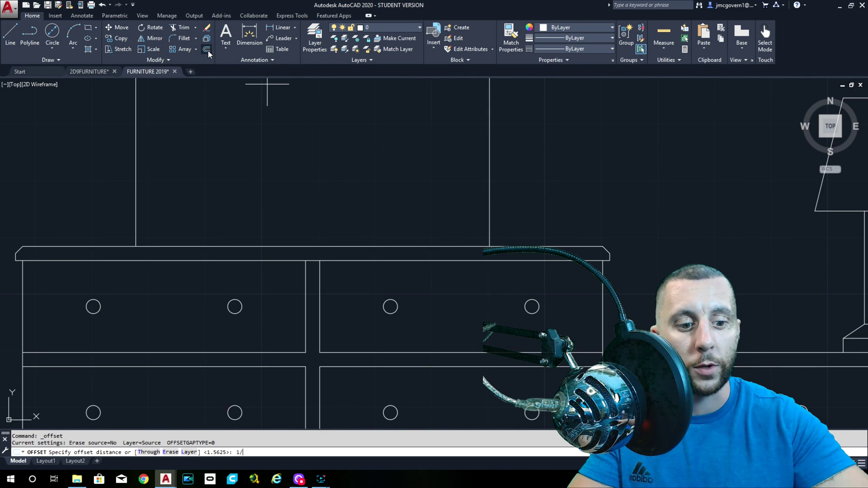
{"action": "type", "text": "16"}
{"action": "key", "text": "Return"}
{"action": "left_click", "coordinate": [311, 247]}
{"action": "left_click", "coordinate": [316, 219]}
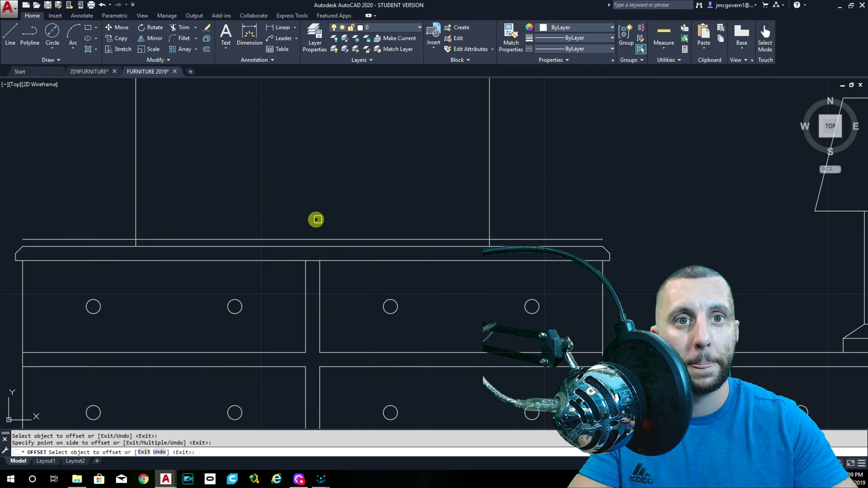
{"action": "key", "text": "Escape"}
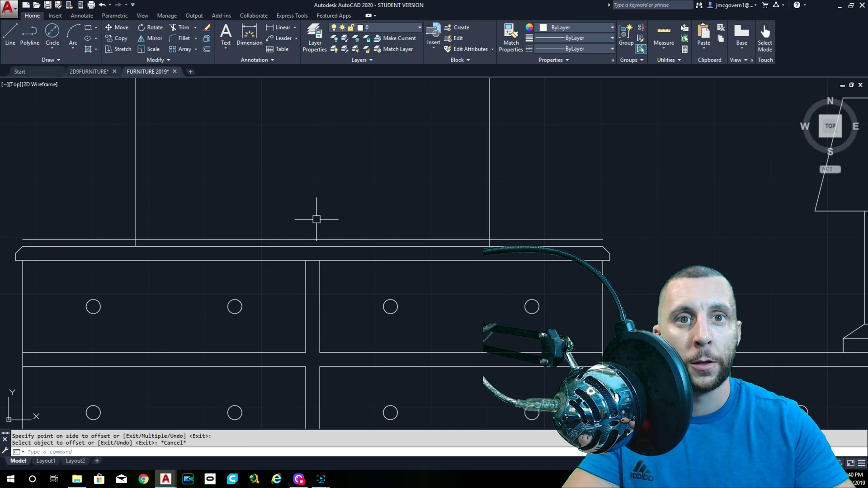
Draw a short vertical line from the midpoint of the dresser's top edge up to the offset line
{"action": "left_click", "coordinate": [10, 32]}
{"action": "left_click", "coordinate": [313, 246]}
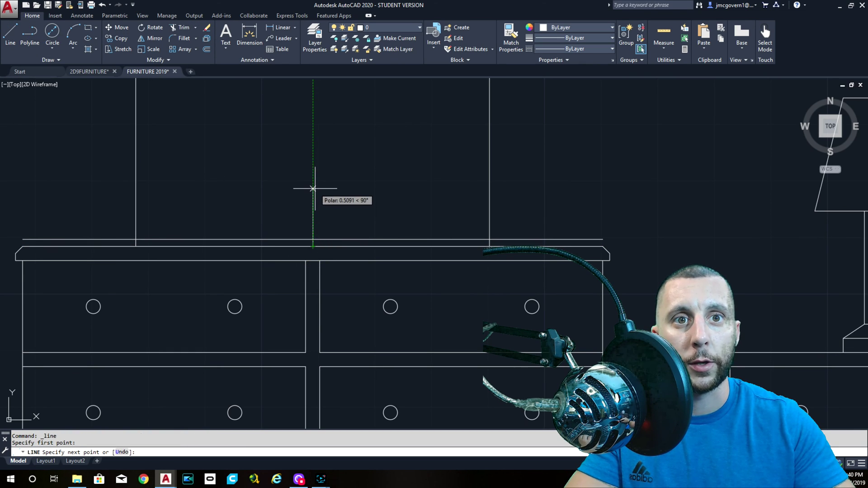
{"action": "left_click", "coordinate": [315, 235]}
{"action": "scroll", "coordinate": [325, 230], "scroll_direction": "up", "scroll_amount": 3}
{"action": "key", "text": "Escape"}
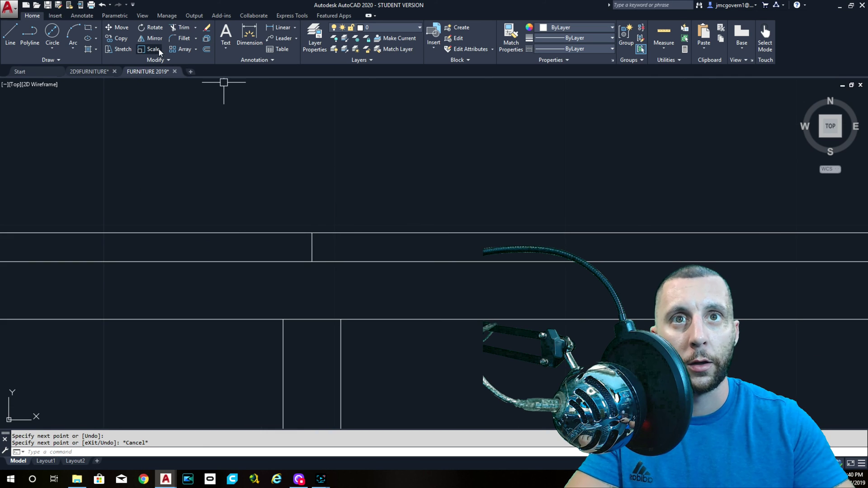
Offset the short centre line 0.75 to the left and to the right for the base's sides, and erase the original
{"action": "left_click", "coordinate": [207, 50]}
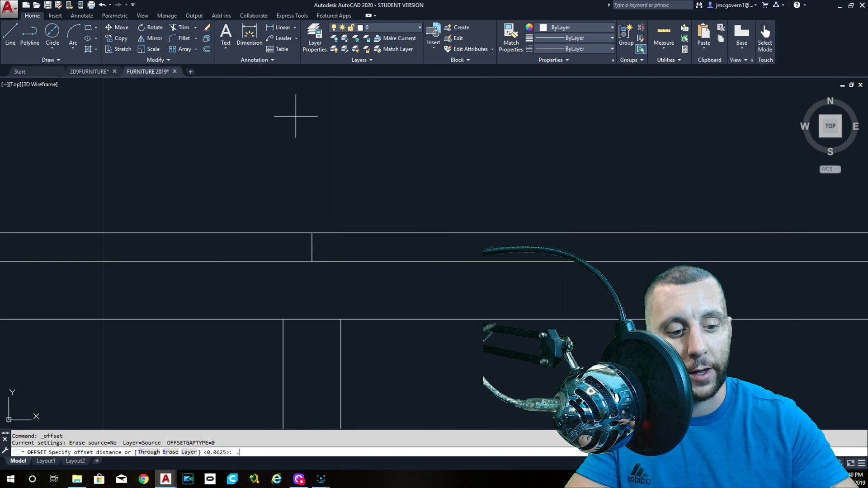
{"action": "type", "text": ".75"}
{"action": "key", "text": "Return"}
{"action": "left_click", "coordinate": [311, 241]}
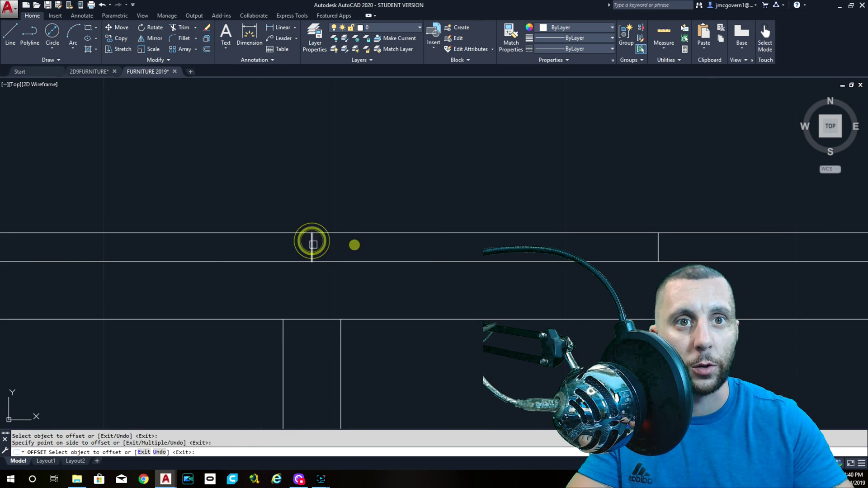
{"action": "left_click", "coordinate": [310, 244]}
{"action": "scroll", "coordinate": [278, 243], "scroll_direction": "down", "scroll_amount": 3}
{"action": "key", "text": "Escape"}
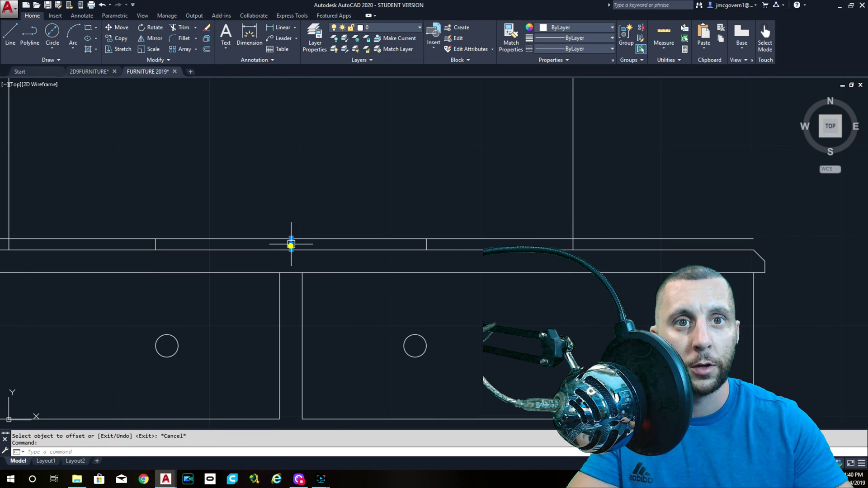
{"action": "left_click", "coordinate": [291, 244]}
{"action": "key", "text": "Delete"}
Trim the base's top line beyond both of its sides and erase the leftover piece
{"action": "scroll", "coordinate": [397, 250], "scroll_direction": "down", "scroll_amount": 2}
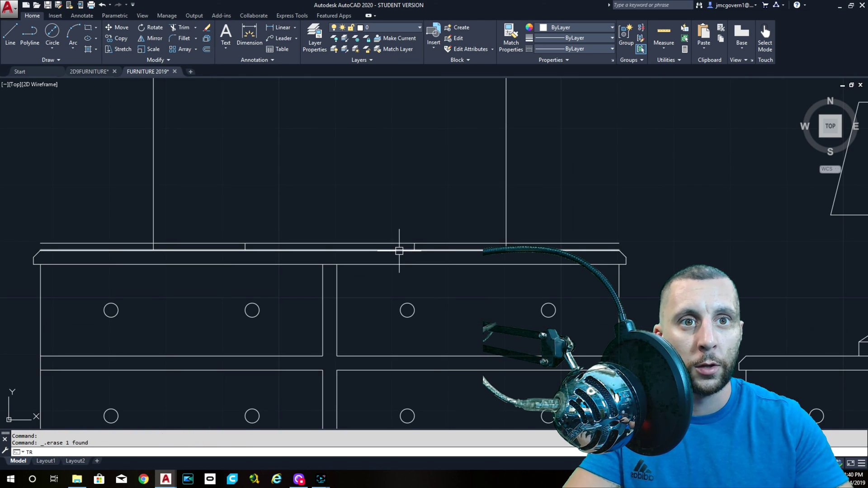
{"action": "type", "text": "TR"}
{"action": "key", "text": "Return"}
{"action": "left_click", "coordinate": [473, 244]}
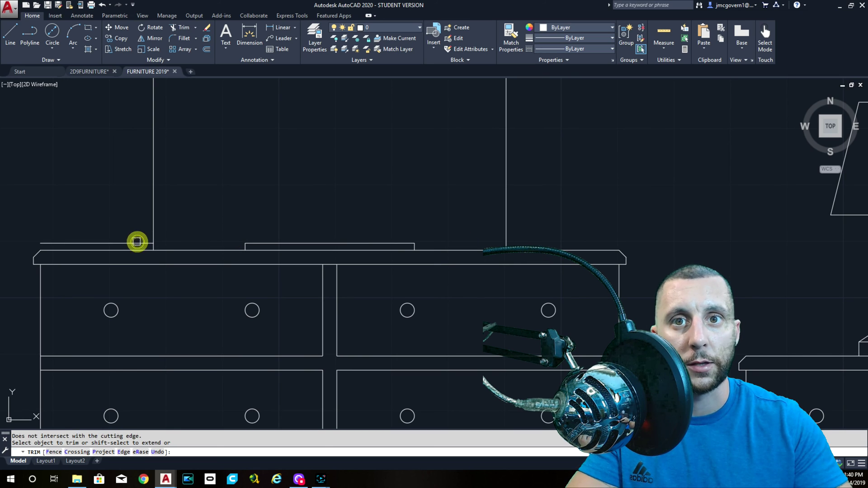
{"action": "key", "text": "Escape"}
{"action": "left_click", "coordinate": [137, 243]}
{"action": "key", "text": "Delete"}
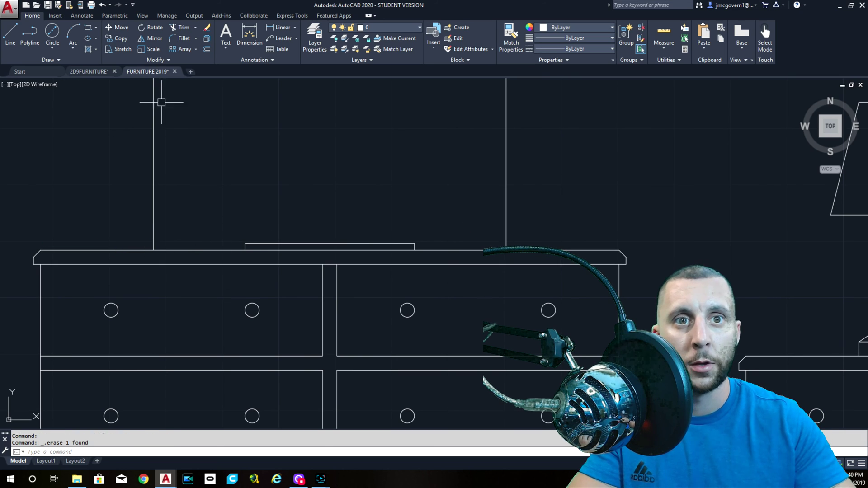
{"action": "left_click", "coordinate": [10, 33]}
{"action": "left_click", "coordinate": [329, 244]}
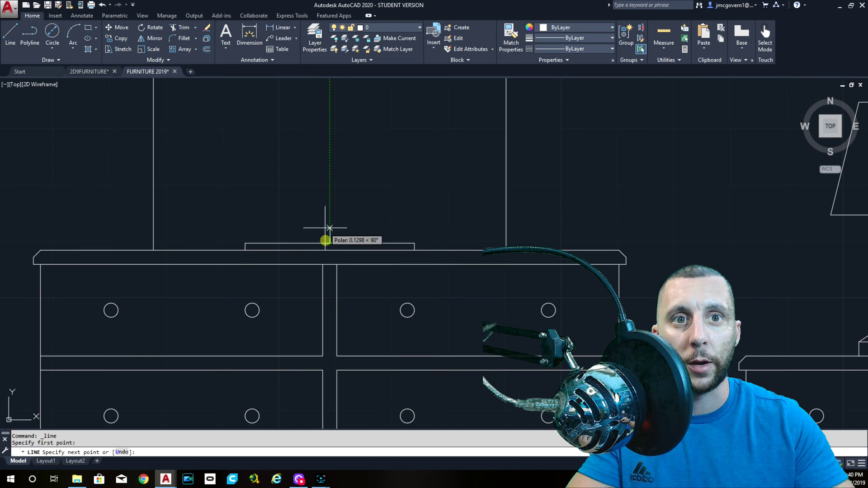
{"action": "key", "text": "Escape"}
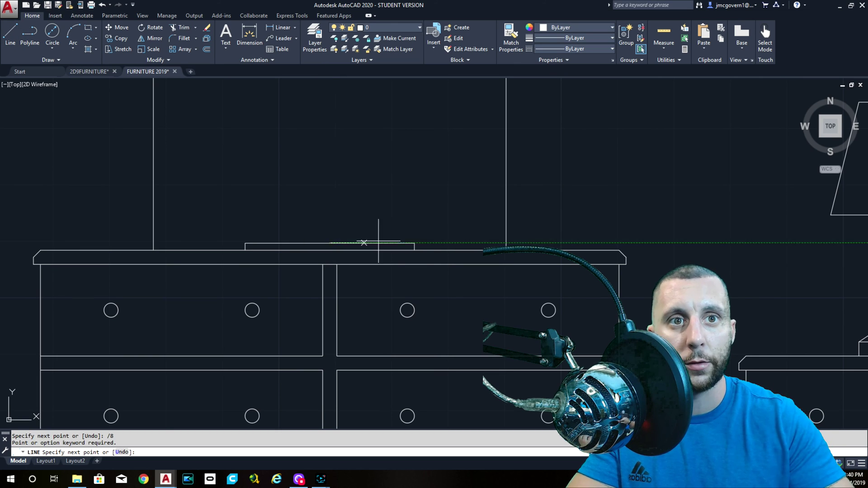
Draw a 1/8 vertical line upward from the midpoint of the television base's top edge
{"action": "key", "text": "Return"}
{"action": "left_click", "coordinate": [330, 245]}
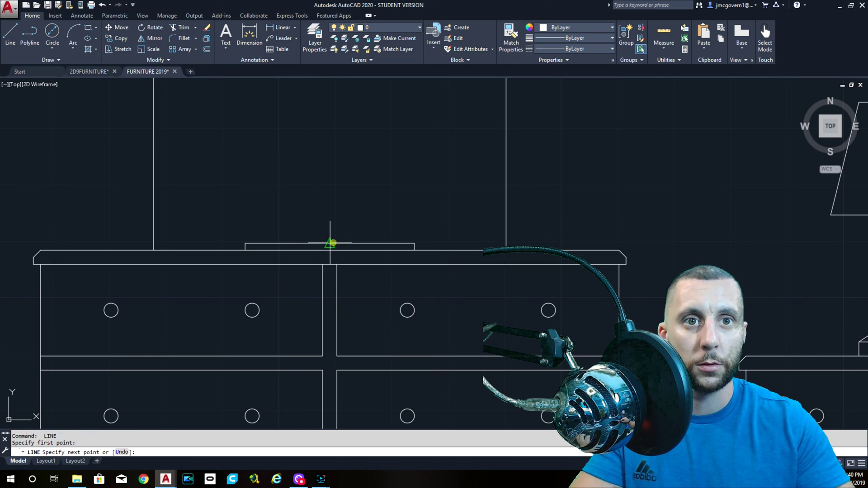
{"action": "key", "text": "Return"}
{"action": "key", "text": "Return"}
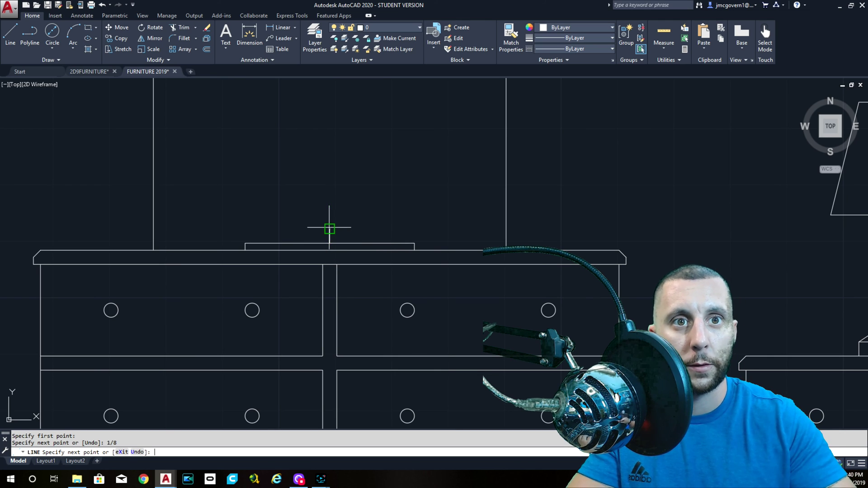
Offset the short vertical line above the base 1/8 to the left and to the right for the stand's neck
{"action": "scroll", "coordinate": [113, 290], "scroll_direction": "down", "scroll_amount": 4}
{"action": "scroll", "coordinate": [571, 272], "scroll_direction": "down", "scroll_amount": 3}
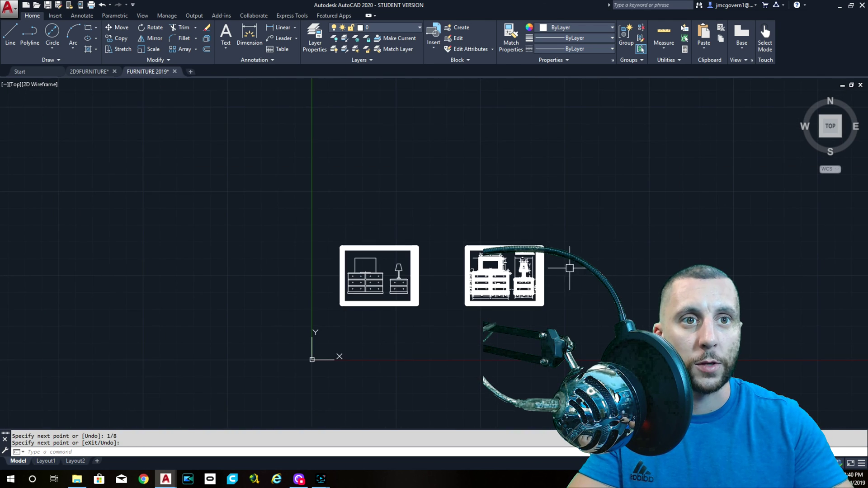
{"action": "scroll", "coordinate": [447, 325], "scroll_direction": "up", "scroll_amount": 8}
{"action": "middle_click_drag", "start_coordinate": [434, 331], "coordinate": [391, 240]}
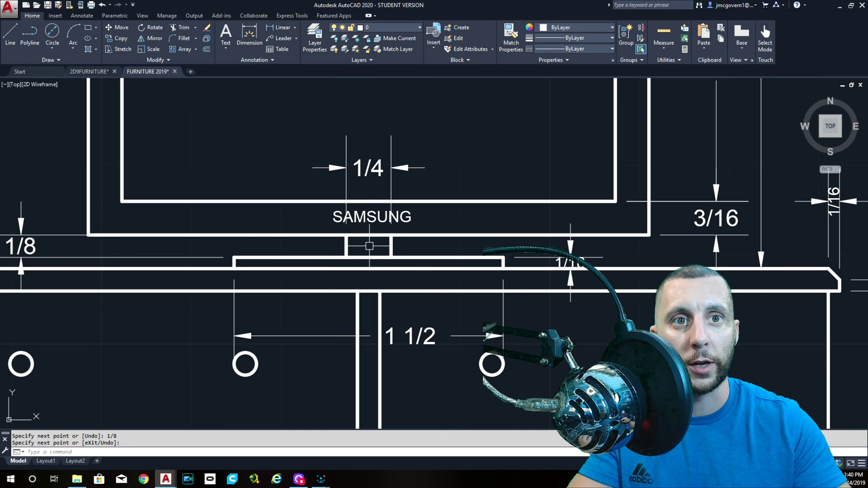
{"action": "scroll", "coordinate": [370, 246], "scroll_direction": "down", "scroll_amount": 5}
{"action": "scroll", "coordinate": [328, 203], "scroll_direction": "up", "scroll_amount": 3}
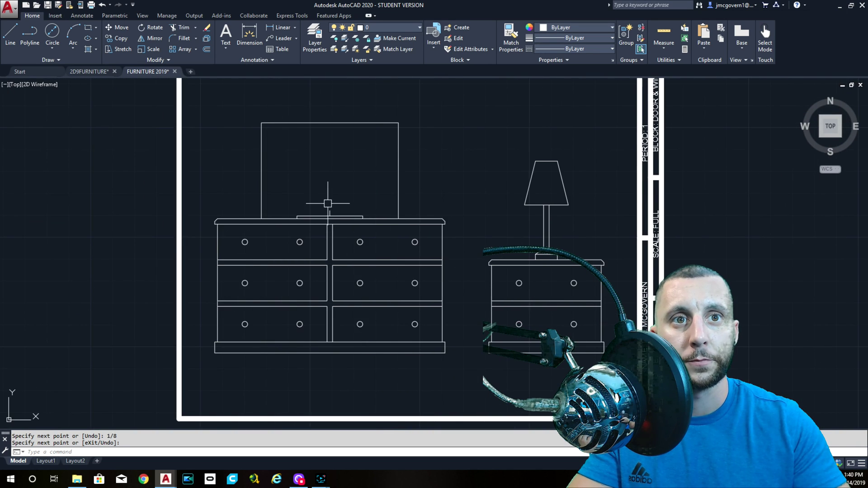
{"action": "scroll", "coordinate": [327, 204], "scroll_direction": "up", "scroll_amount": 5}
{"action": "left_click", "coordinate": [10, 33]}
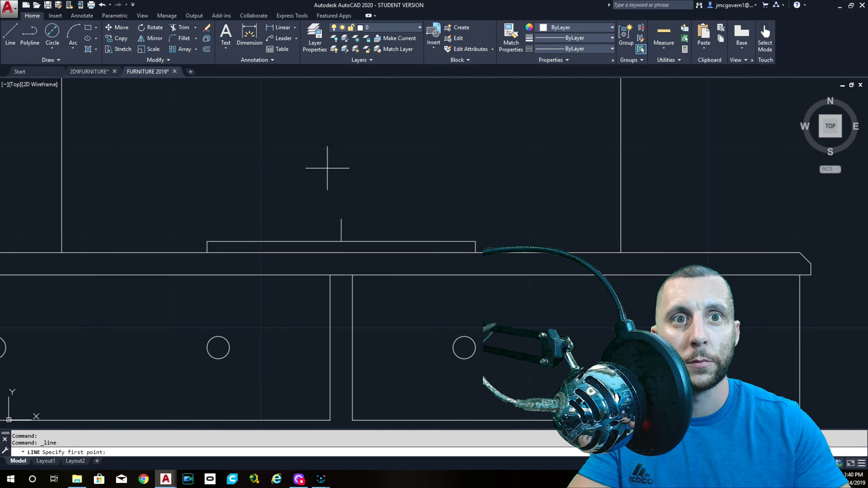
{"action": "left_click", "coordinate": [207, 49]}
{"action": "type", "text": "1/"}
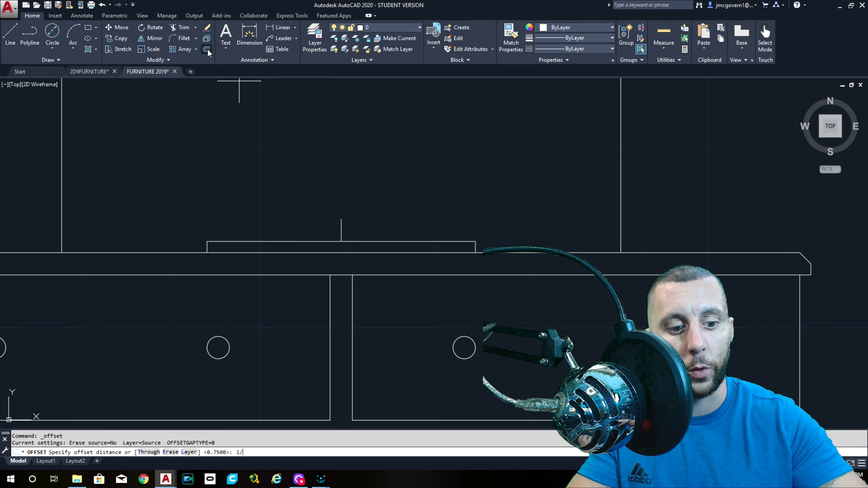
{"action": "type", "text": "2"}
{"action": "key", "text": "Return"}
{"action": "left_click", "coordinate": [343, 227]}
{"action": "left_click", "coordinate": [325, 227]}
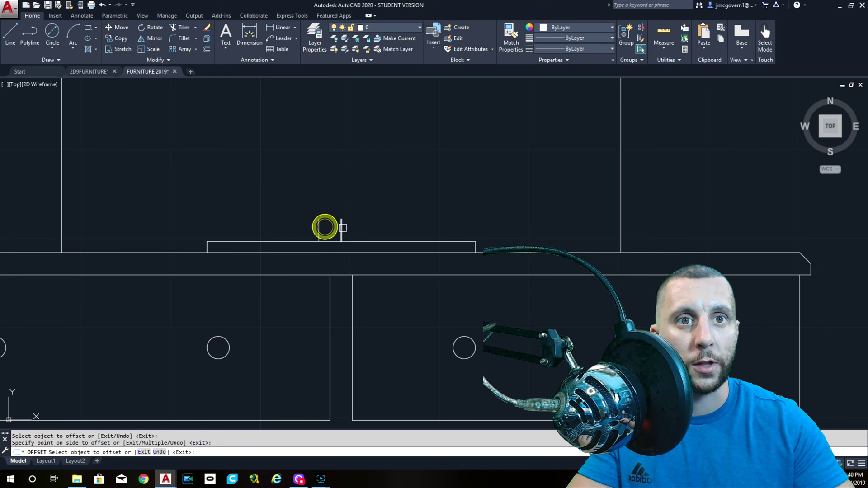
{"action": "left_click", "coordinate": [343, 228]}
{"action": "left_click", "coordinate": [367, 230]}
{"action": "key", "text": "Escape"}
Erase the centre line between the two sides of the stand's neck
{"action": "left_click", "coordinate": [355, 227]}
{"action": "left_click", "coordinate": [329, 229]}
{"action": "key", "text": "Delete"}
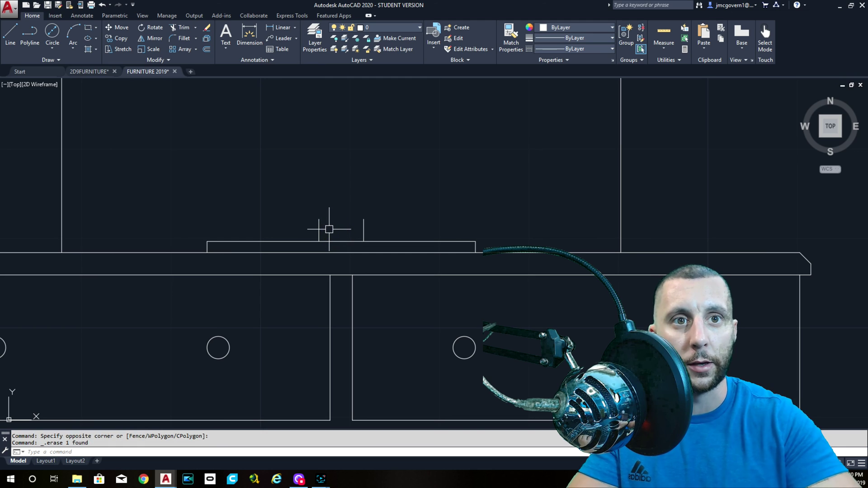
Draw a line from the top of the neck's left side to the television's right side and stretch its left end to the television's left side
{"action": "left_click", "coordinate": [10, 33]}
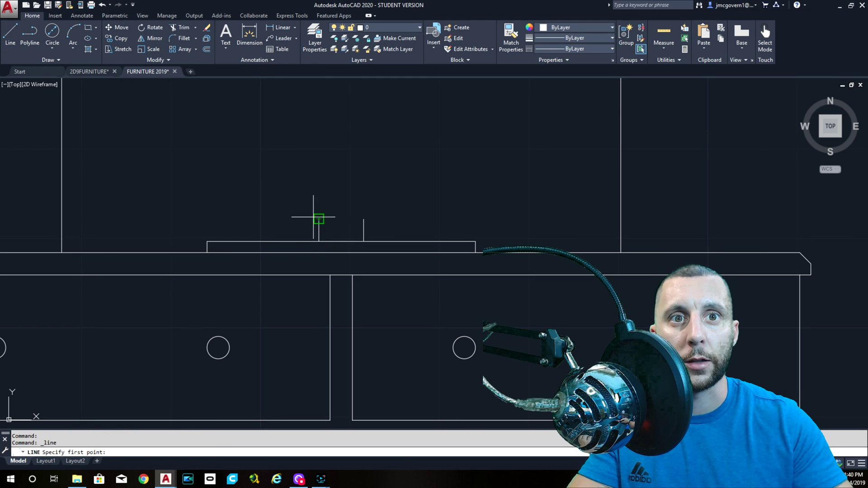
{"action": "left_click", "coordinate": [318, 219]}
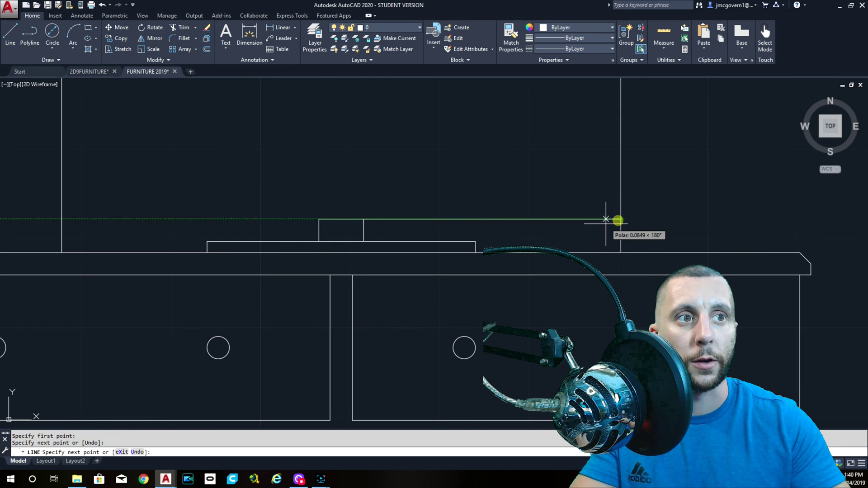
{"action": "key", "text": "Escape"}
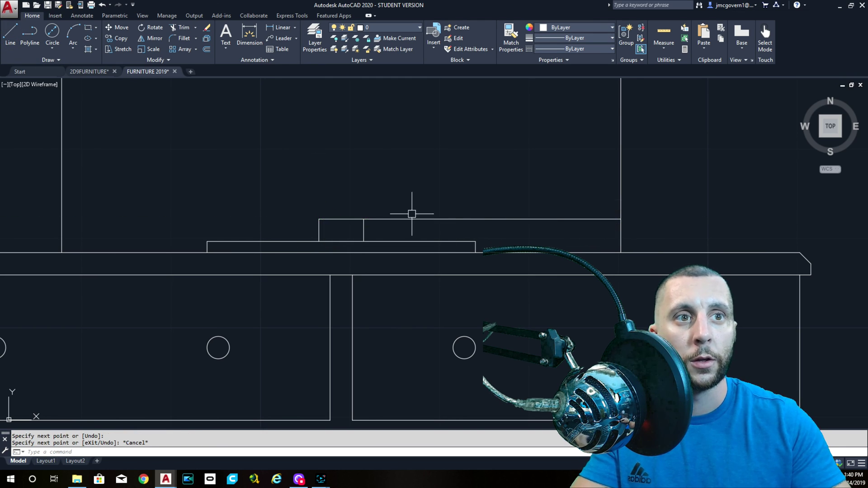
{"action": "left_click", "coordinate": [335, 206]}
{"action": "left_click", "coordinate": [325, 232]}
{"action": "left_click", "coordinate": [318, 219]}
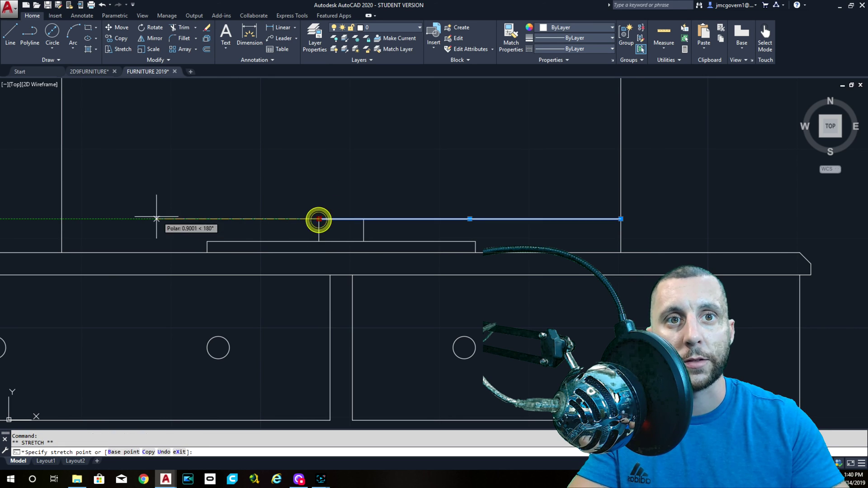
{"action": "left_click", "coordinate": [62, 219]}
{"action": "key", "text": "Escape"}
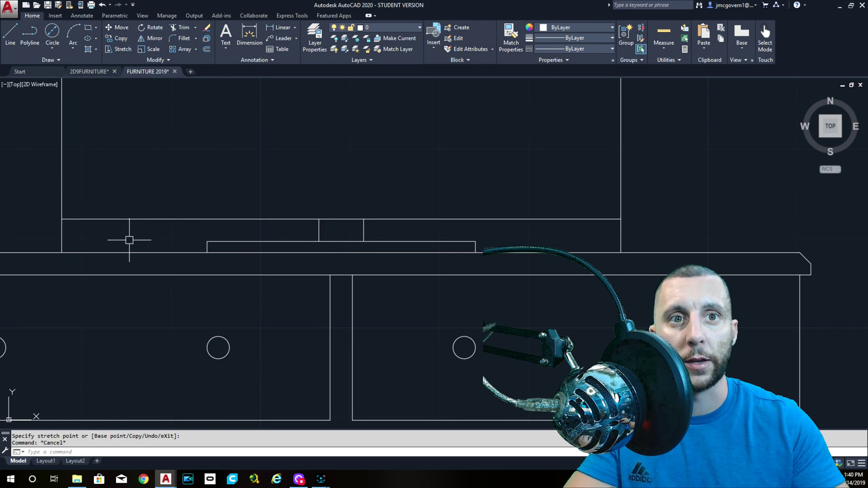
Trim the television's left and right sides below its new bottom edge
{"action": "type", "text": "tr"}
{"action": "key", "text": "Return"}
{"action": "key", "text": "Return"}
{"action": "left_click", "coordinate": [80, 233]}
{"action": "left_click", "coordinate": [61, 235]}
{"action": "left_click", "coordinate": [96, 229]}
{"action": "left_click", "coordinate": [43, 233]}
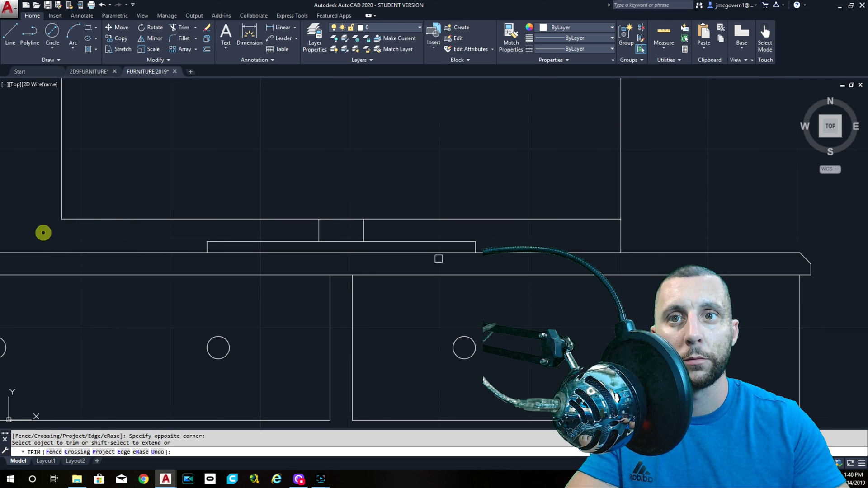
{"action": "left_click", "coordinate": [639, 232]}
{"action": "key", "text": "Escape"}
{"action": "scroll", "coordinate": [597, 240], "scroll_direction": "down", "scroll_amount": 3}
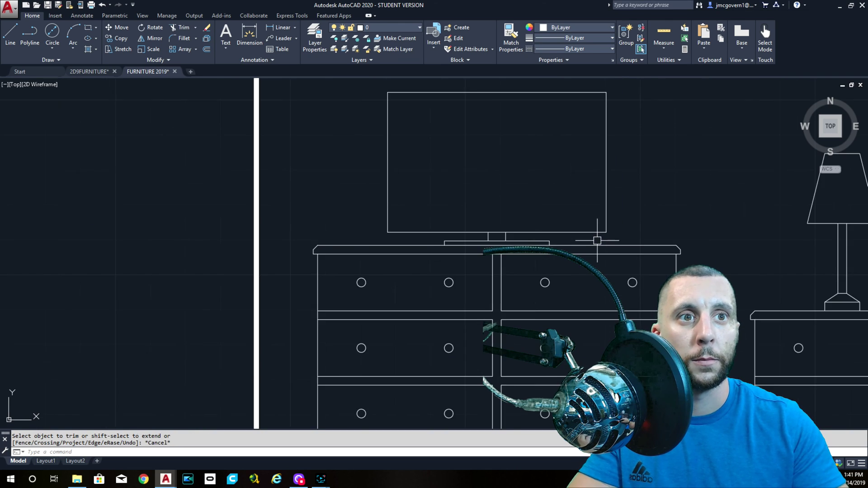
Examine the reference drawing's television and check the text properties of its SAMSUNG lettering
{"action": "scroll", "coordinate": [416, 251], "scroll_direction": "up", "scroll_amount": 3}
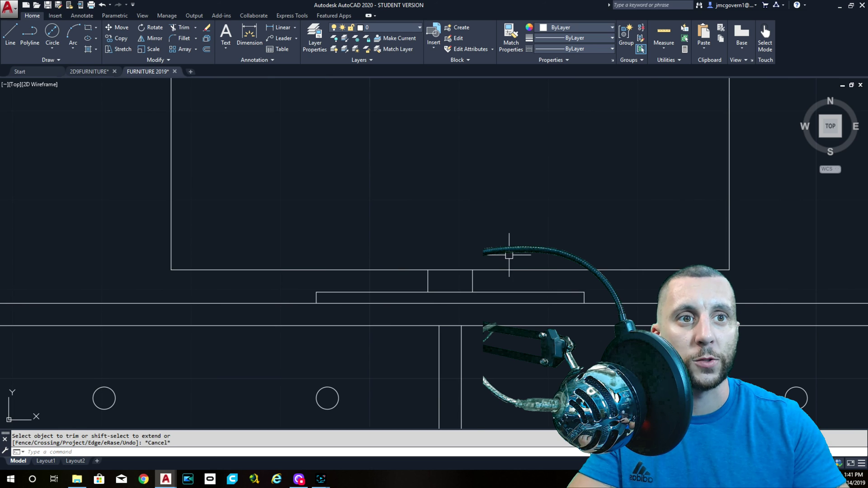
{"action": "scroll", "coordinate": [503, 256], "scroll_direction": "down", "scroll_amount": 4}
{"action": "scroll", "coordinate": [560, 275], "scroll_direction": "down", "scroll_amount": 4}
{"action": "middle_click_drag", "start_coordinate": [682, 297], "coordinate": [297, 243]}
{"action": "middle_click_drag", "start_coordinate": [619, 264], "coordinate": [521, 268]}
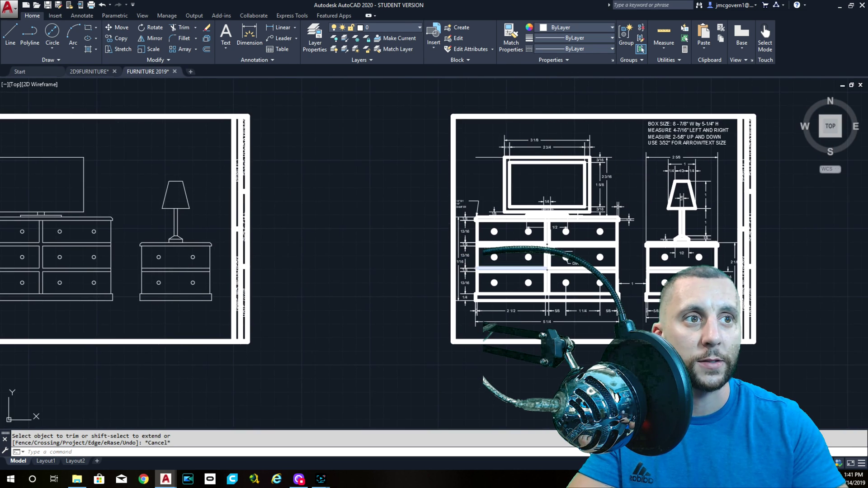
{"action": "scroll", "coordinate": [547, 245], "scroll_direction": "up", "scroll_amount": 10}
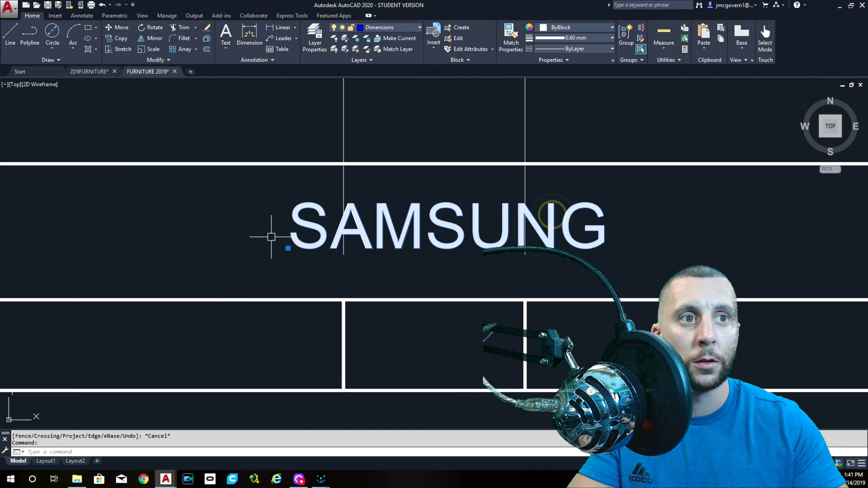
{"action": "right_click", "coordinate": [220, 212]}
{"action": "left_click", "coordinate": [305, 446]}
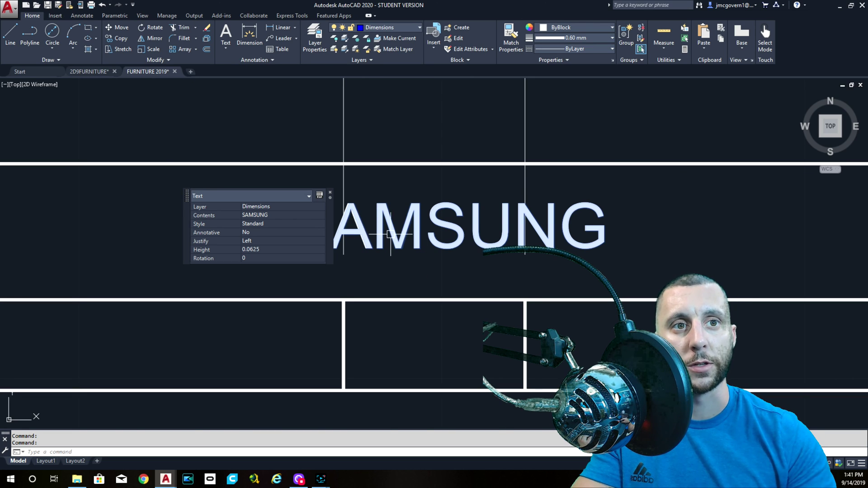
{"action": "scroll", "coordinate": [390, 234], "scroll_direction": "down", "scroll_amount": 5}
{"action": "key", "text": "Escape"}
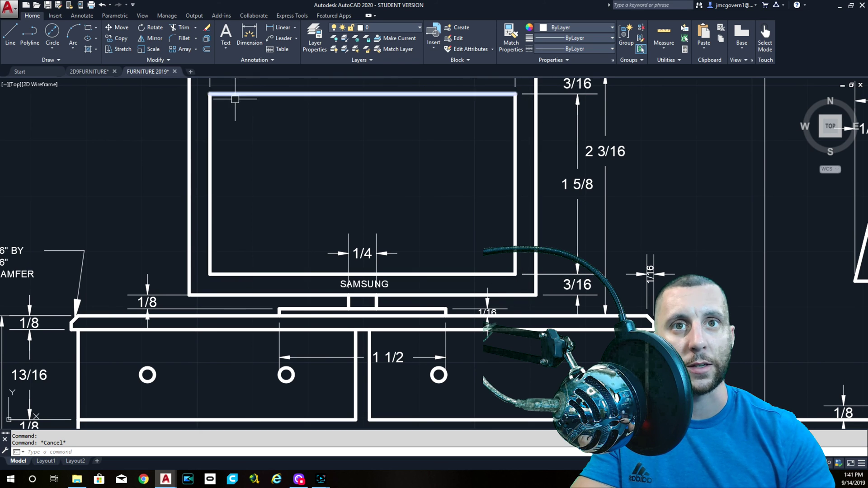
Offset the television's left, top, right and bottom edges 1/8 inward
{"action": "scroll", "coordinate": [263, 252], "scroll_direction": "down", "scroll_amount": 5}
{"action": "scroll", "coordinate": [286, 213], "scroll_direction": "up", "scroll_amount": 6}
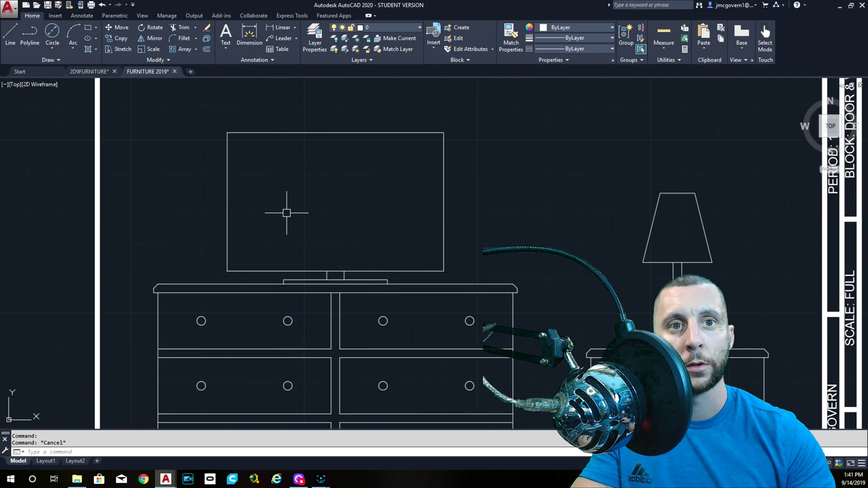
{"action": "scroll", "coordinate": [286, 212], "scroll_direction": "up", "scroll_amount": 2}
{"action": "left_click", "coordinate": [207, 49]}
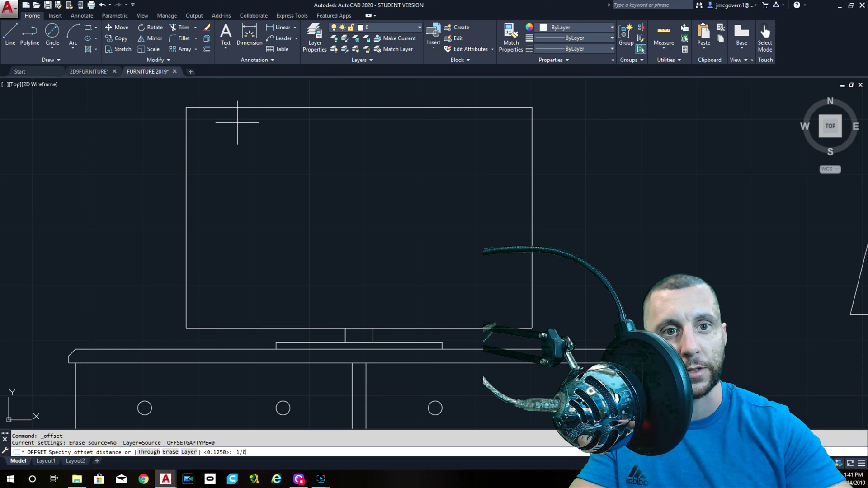
{"action": "type", "text": "1/8"}
{"action": "key", "text": "Return"}
{"action": "left_click", "coordinate": [185, 144]}
{"action": "left_click", "coordinate": [230, 145]}
{"action": "left_click", "coordinate": [249, 108]}
{"action": "left_click", "coordinate": [255, 139]}
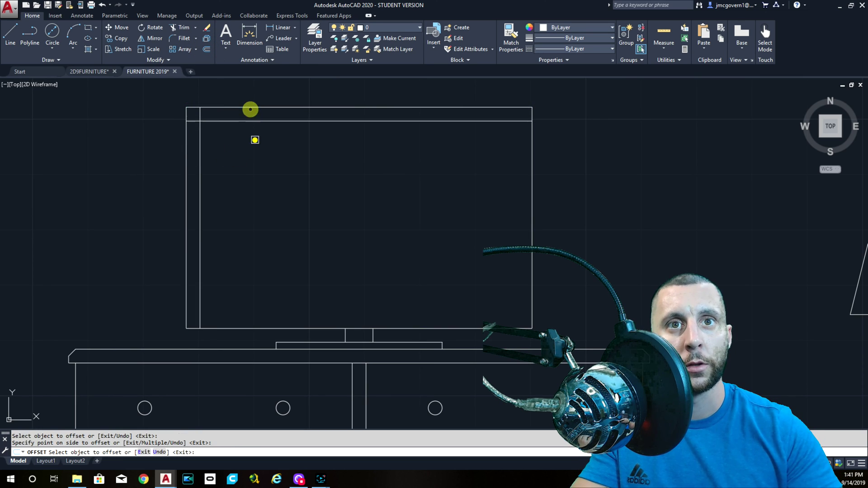
{"action": "left_click", "coordinate": [532, 188]}
{"action": "left_click", "coordinate": [506, 190]}
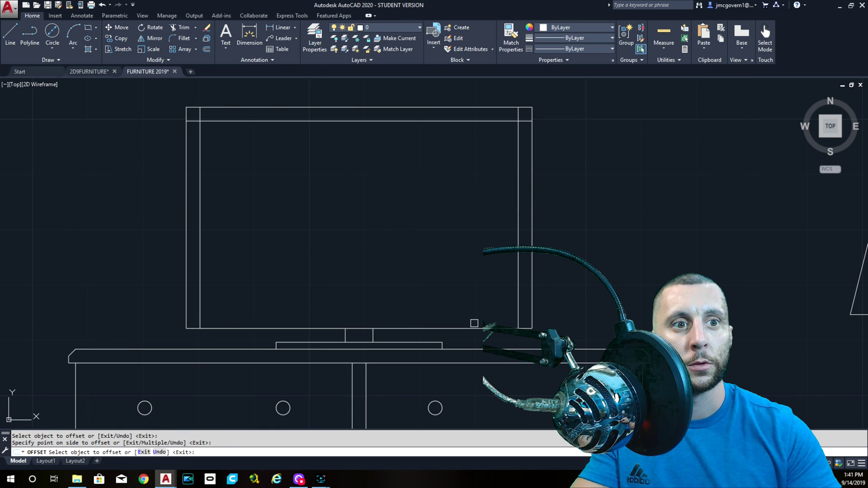
{"action": "left_click", "coordinate": [473, 329]}
{"action": "left_click", "coordinate": [465, 293]}
{"action": "key", "text": "Escape"}
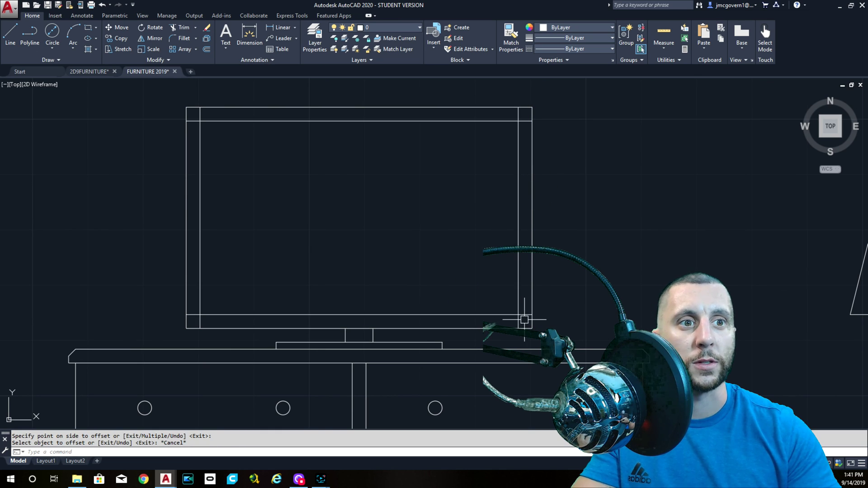
Erase the four 1/8 offset lines inside the television outline
{"action": "left_click", "coordinate": [524, 319]}
{"action": "left_click", "coordinate": [195, 113]}
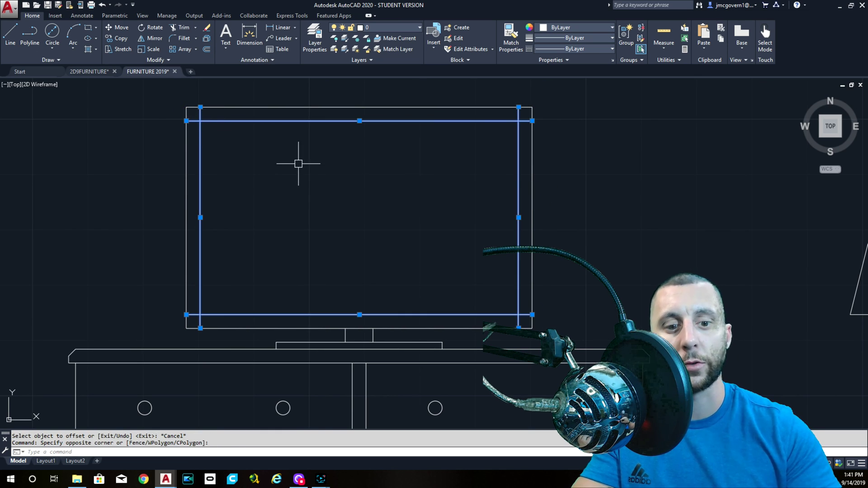
{"action": "key", "text": "Delete"}
Offset the television's top, left, right and bottom edges 1/16 inward for the screen frame
{"action": "left_click", "coordinate": [207, 49]}
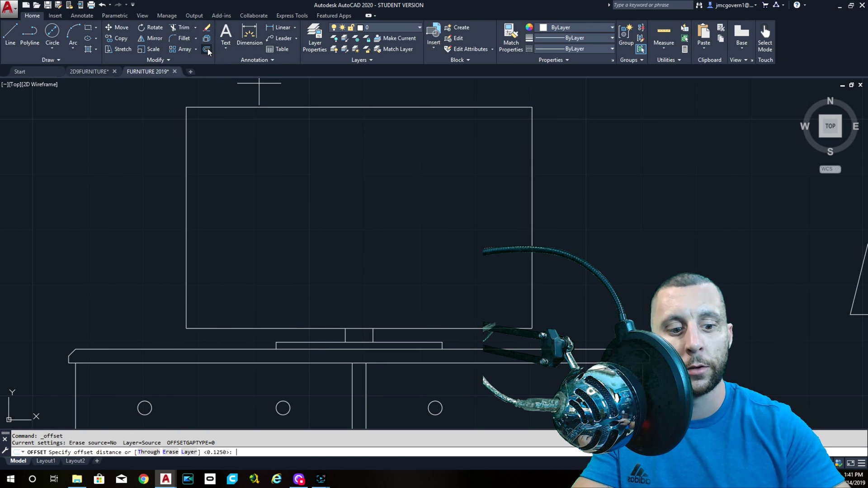
{"action": "type", "text": "1/1"}
{"action": "key", "text": "Return"}
{"action": "left_click", "coordinate": [270, 107]}
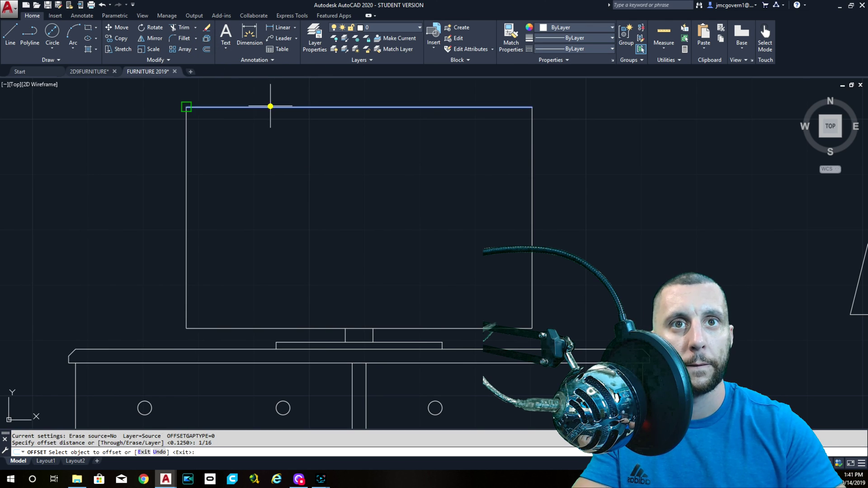
{"action": "left_click", "coordinate": [228, 145]}
{"action": "left_click", "coordinate": [185, 148]}
{"action": "left_click", "coordinate": [223, 149]}
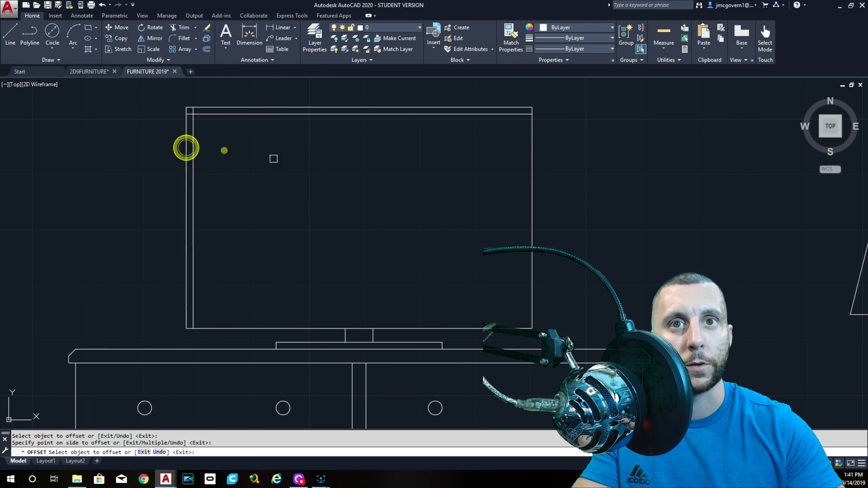
{"action": "left_click", "coordinate": [532, 168]}
{"action": "left_click", "coordinate": [513, 174]}
{"action": "left_click", "coordinate": [454, 327]}
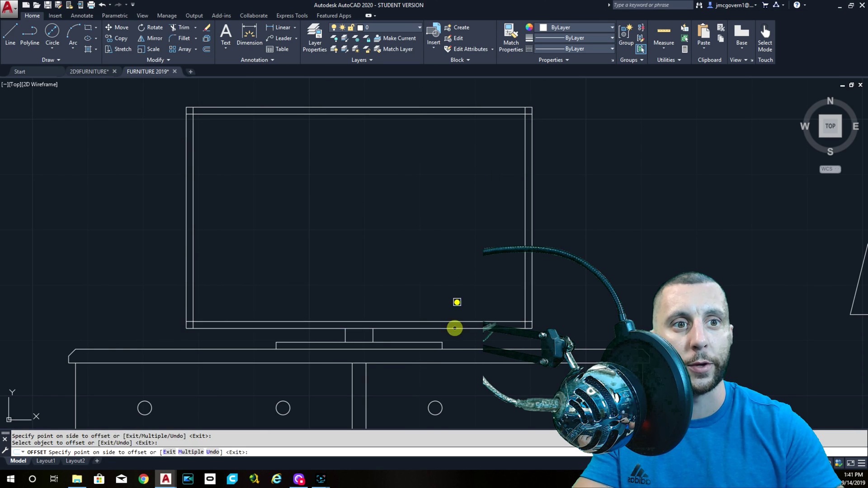
{"action": "left_click", "coordinate": [456, 302]}
{"action": "key", "text": "Escape"}
Fillet the four corners of the television's inner frame with radius 0
{"action": "type", "text": "FILLET"}
{"action": "key", "text": "Return"}
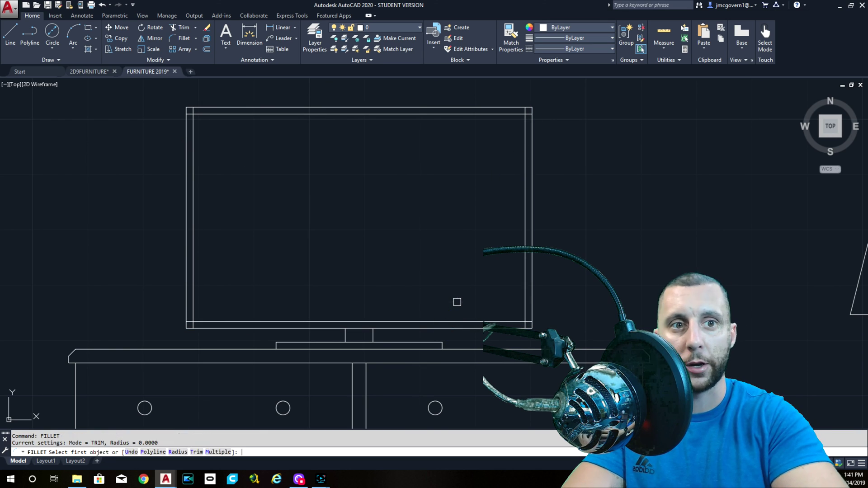
{"action": "type", "text": "R"}
{"action": "key", "text": "Return"}
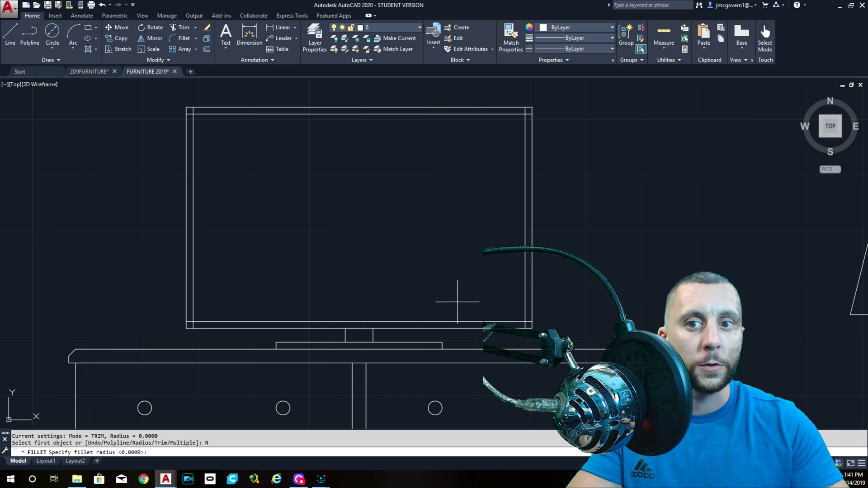
{"action": "type", "text": "0"}
{"action": "key", "text": "Return"}
{"action": "left_click", "coordinate": [488, 320]}
{"action": "left_click", "coordinate": [524, 294]}
{"action": "key", "text": "Return"}
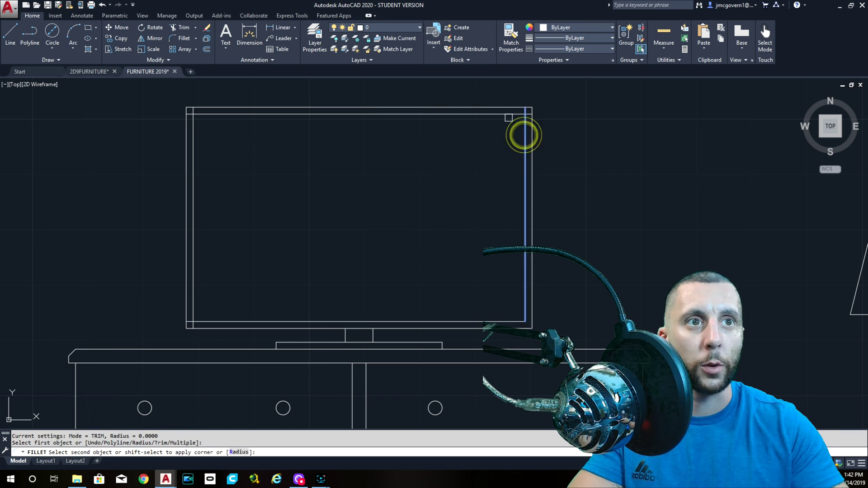
{"action": "left_click", "coordinate": [251, 113]}
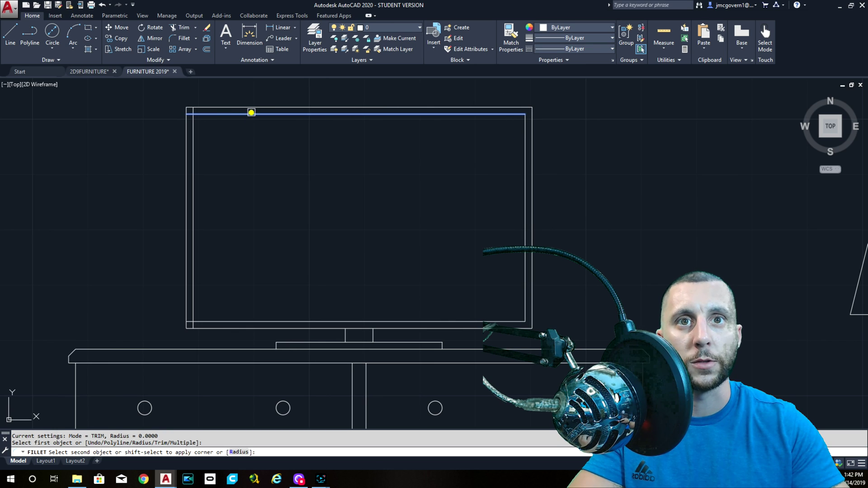
{"action": "left_click", "coordinate": [193, 132]}
{"action": "middle_click_drag", "start_coordinate": [208, 244], "coordinate": [287, 190]}
{"action": "key", "text": "Return"}
{"action": "left_click", "coordinate": [271, 224]}
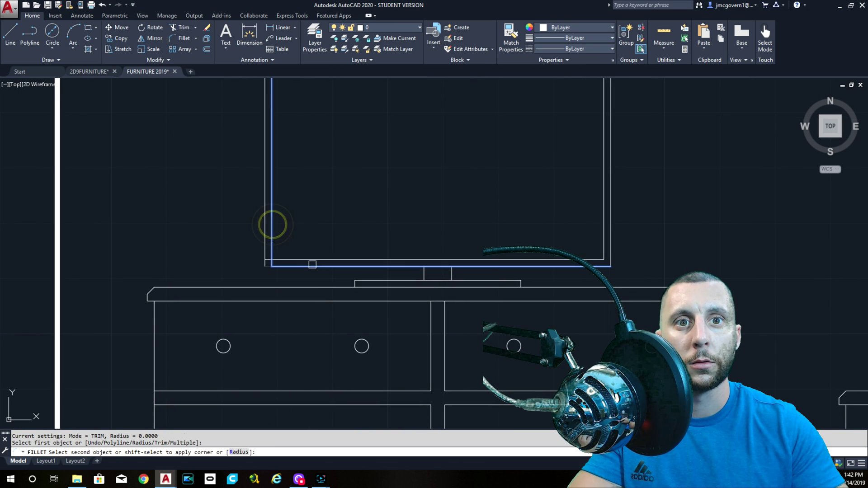
{"action": "key", "text": "Escape"}
Examine the television dimensions and the sheet-size notes in the reference drawing
{"action": "scroll", "coordinate": [312, 262], "scroll_direction": "down", "scroll_amount": 4}
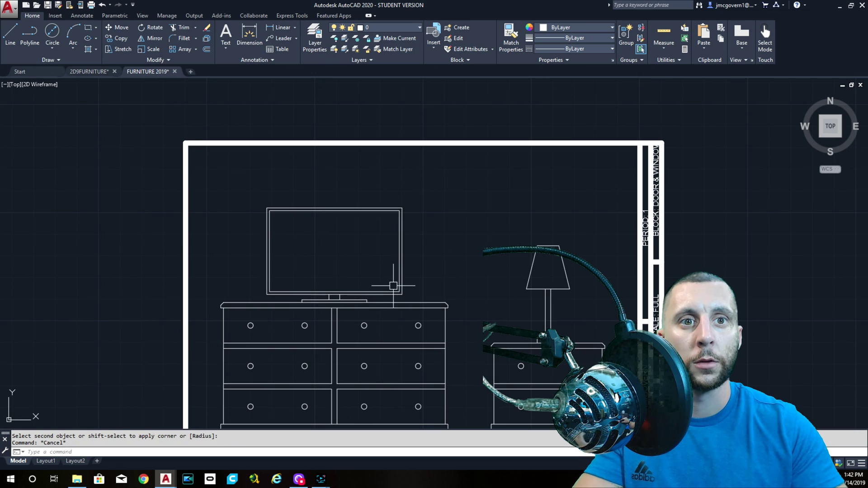
{"action": "scroll", "coordinate": [393, 286], "scroll_direction": "down", "scroll_amount": 4}
{"action": "middle_click_drag", "start_coordinate": [585, 271], "coordinate": [294, 265]}
{"action": "scroll", "coordinate": [417, 240], "scroll_direction": "up", "scroll_amount": 8}
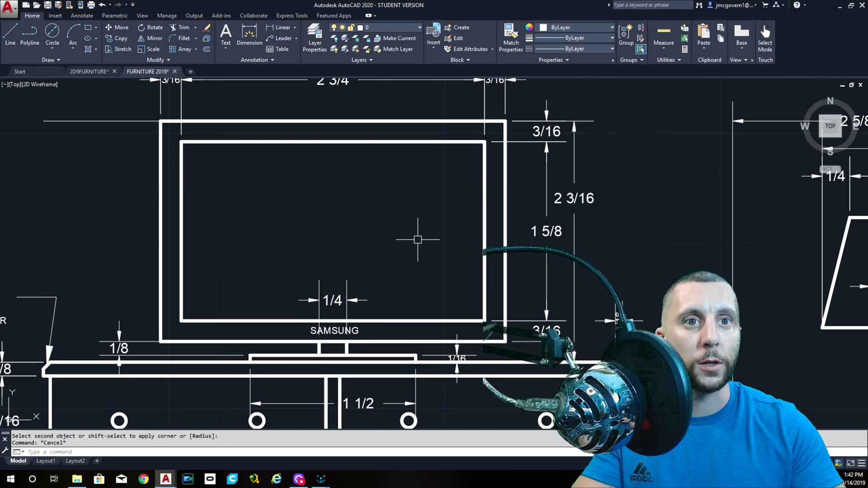
{"action": "scroll", "coordinate": [358, 313], "scroll_direction": "down", "scroll_amount": 5}
{"action": "scroll", "coordinate": [358, 316], "scroll_direction": "up", "scroll_amount": 4}
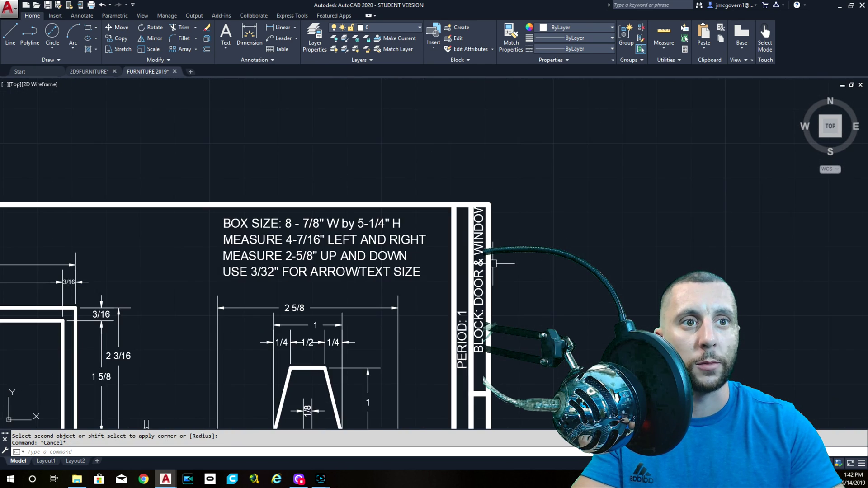
{"action": "scroll", "coordinate": [357, 329], "scroll_direction": "down", "scroll_amount": 2}
{"action": "scroll", "coordinate": [357, 329], "scroll_direction": "up", "scroll_amount": 5}
Inspect the title-block text on the reference drawing and on the new sheet
{"action": "double_click", "coordinate": [477, 266]}
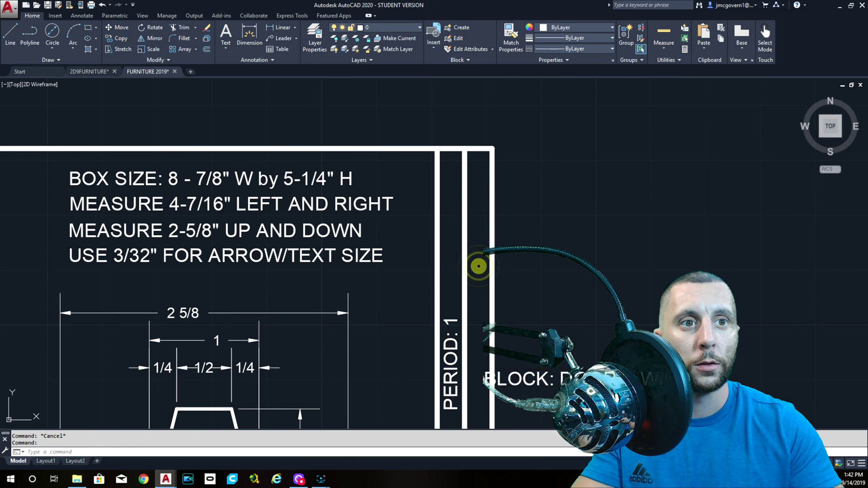
{"action": "scroll", "coordinate": [500, 271], "scroll_direction": "down", "scroll_amount": 4}
{"action": "scroll", "coordinate": [502, 253], "scroll_direction": "up", "scroll_amount": 7}
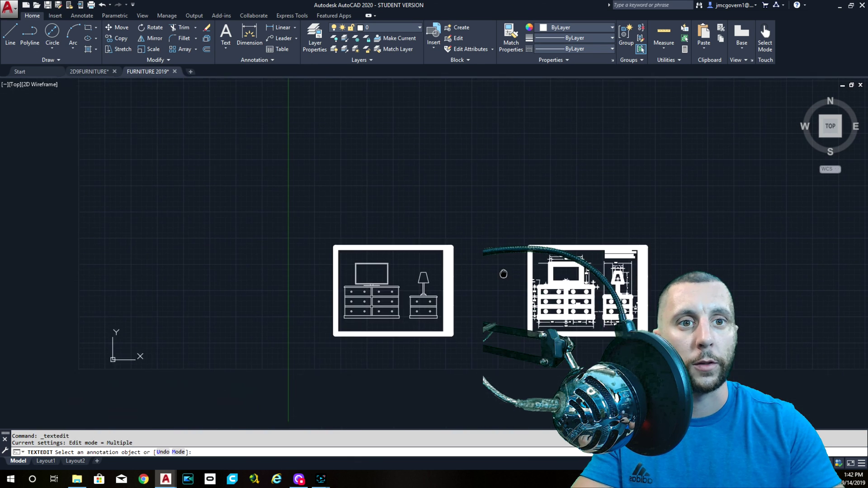
{"action": "scroll", "coordinate": [505, 228], "scroll_direction": "down", "scroll_amount": 4}
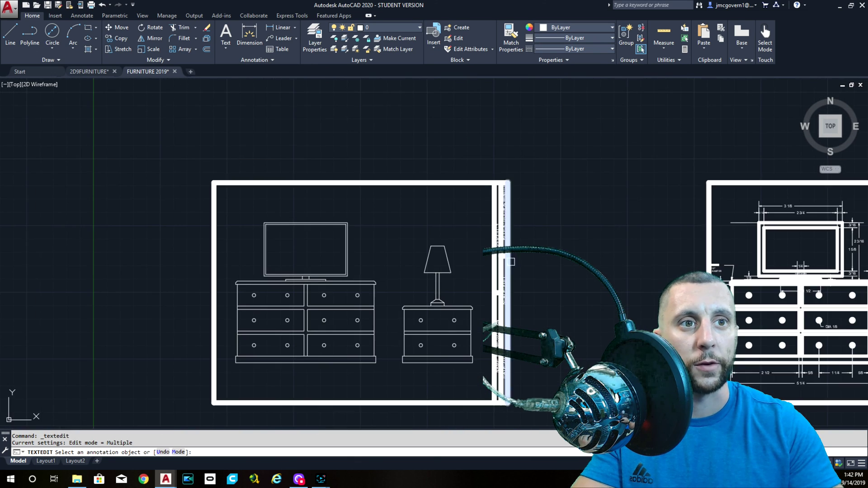
{"action": "scroll", "coordinate": [502, 231], "scroll_direction": "up", "scroll_amount": 4}
{"action": "scroll", "coordinate": [502, 230], "scroll_direction": "down", "scroll_amount": 4}
{"action": "scroll", "coordinate": [479, 241], "scroll_direction": "up", "scroll_amount": 4}
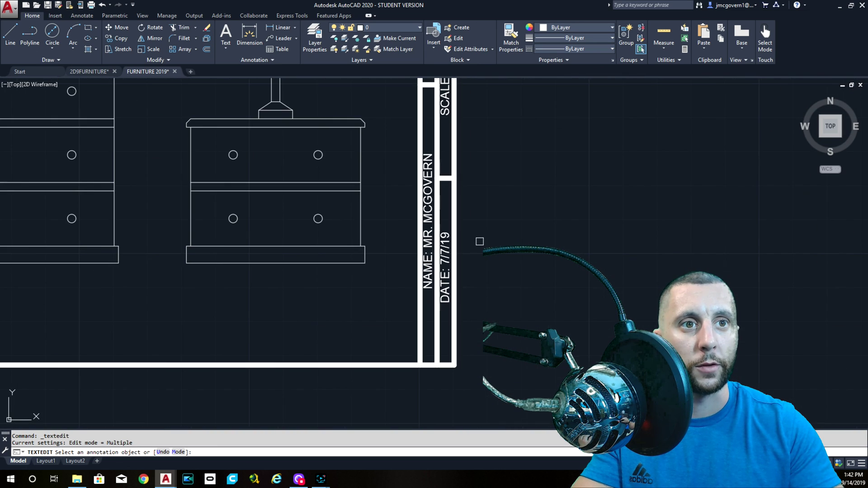
{"action": "scroll", "coordinate": [446, 224], "scroll_direction": "down", "scroll_amount": 4}
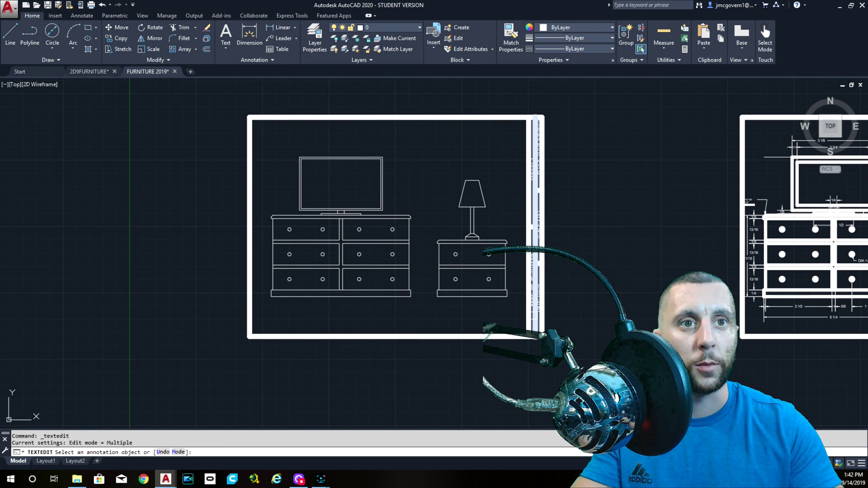
{"action": "key", "text": "Escape"}
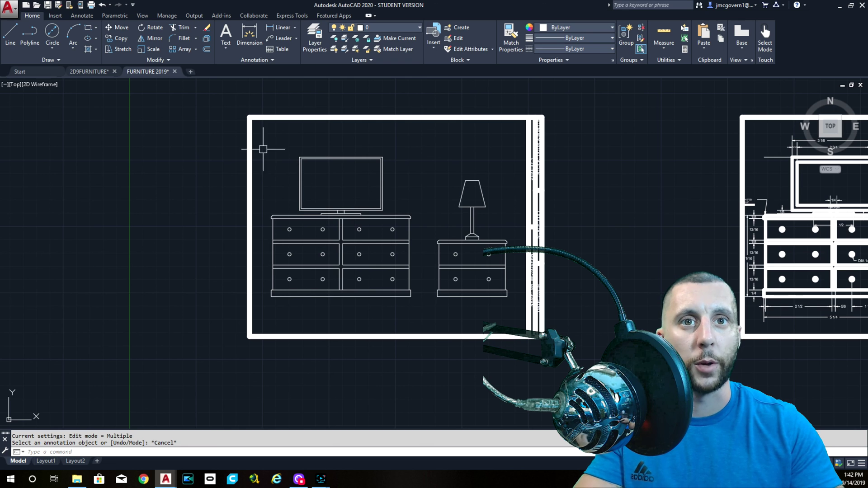
{"action": "left_click", "coordinate": [253, 139]}
{"action": "left_click", "coordinate": [513, 313]}
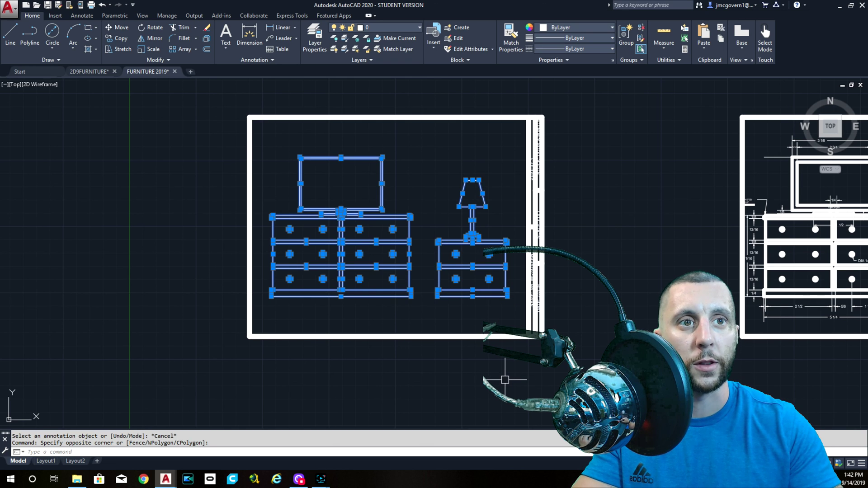
{"action": "key", "text": "Escape"}
Examine the dimensions around the lower part of the dresser and nightstand in the reference drawing
{"action": "mouse_move", "coordinate": [849, 289]}
{"action": "middle_mouse_down"}
{"action": "mouse_move", "coordinate": [500, 303]}
{"action": "mouse_move", "coordinate": [501, 259]}
{"action": "middle_mouse_up"}
{"action": "scroll", "coordinate": [500, 303], "scroll_direction": "up", "scroll_amount": 4}
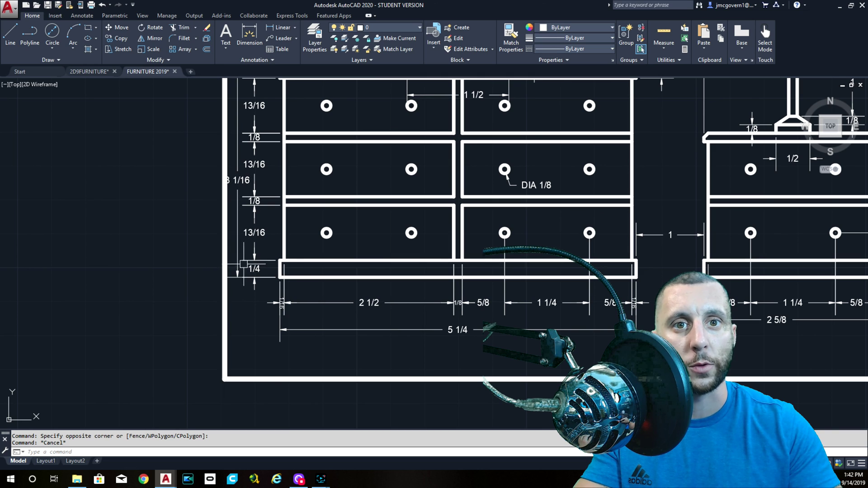
{"action": "scroll", "coordinate": [234, 201], "scroll_direction": "down", "scroll_amount": 2}
{"action": "scroll", "coordinate": [337, 202], "scroll_direction": "up", "scroll_amount": 2}
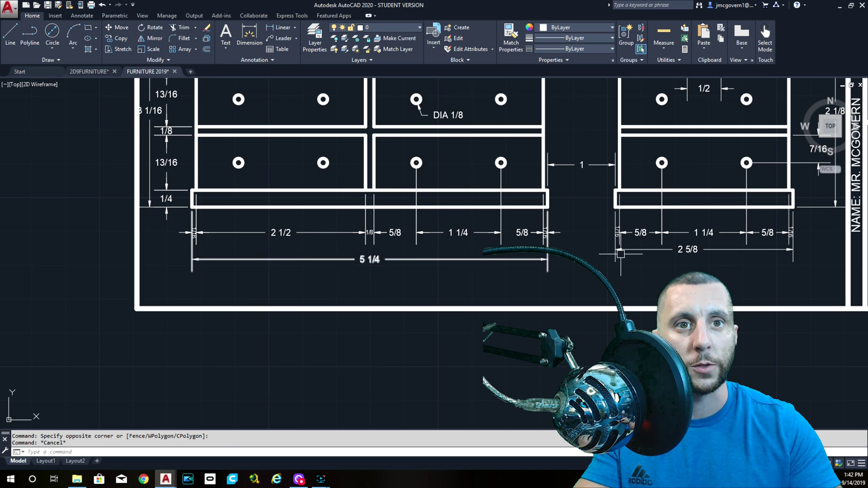
{"action": "scroll", "coordinate": [665, 255], "scroll_direction": "down", "scroll_amount": 2}
{"action": "scroll", "coordinate": [665, 256], "scroll_direction": "down", "scroll_amount": 4}
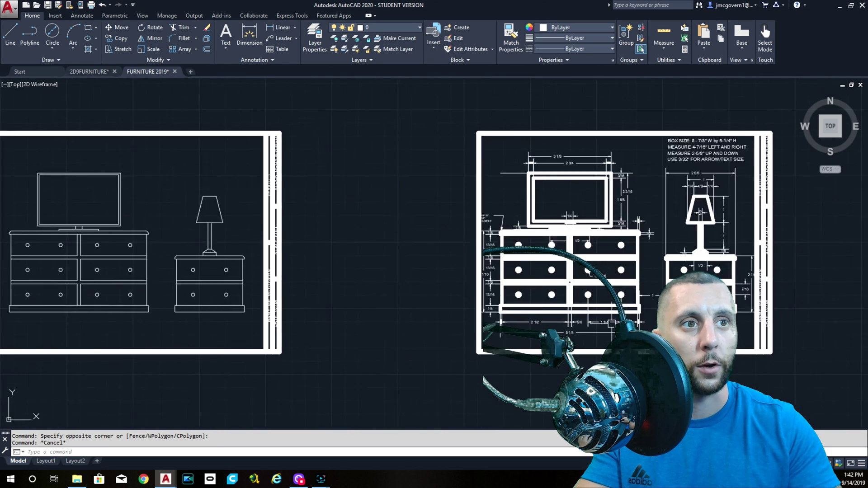